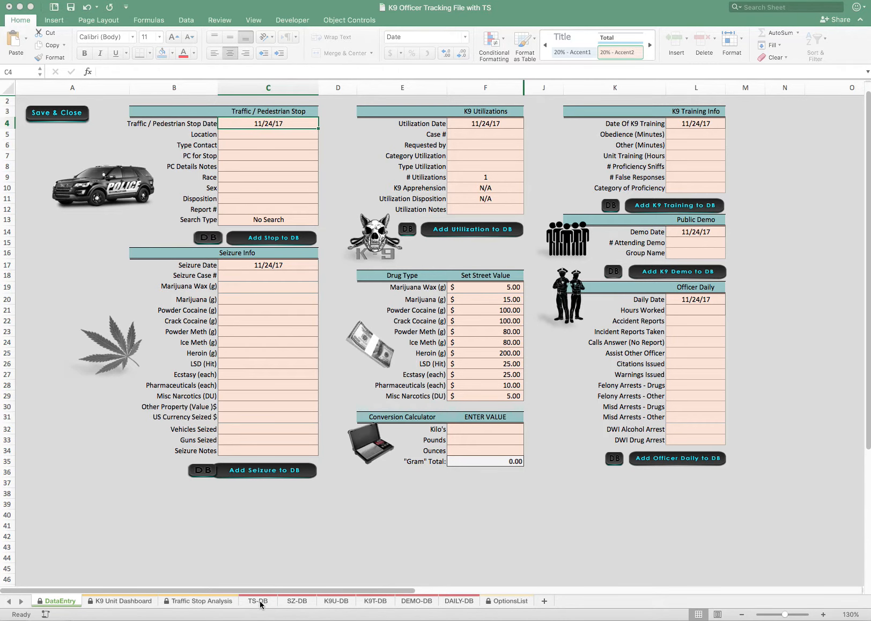
# Review the traffic stop records on TS-DB and the drug, property and dollar-value columns on SZ-DB
pyautogui.click(259, 602)
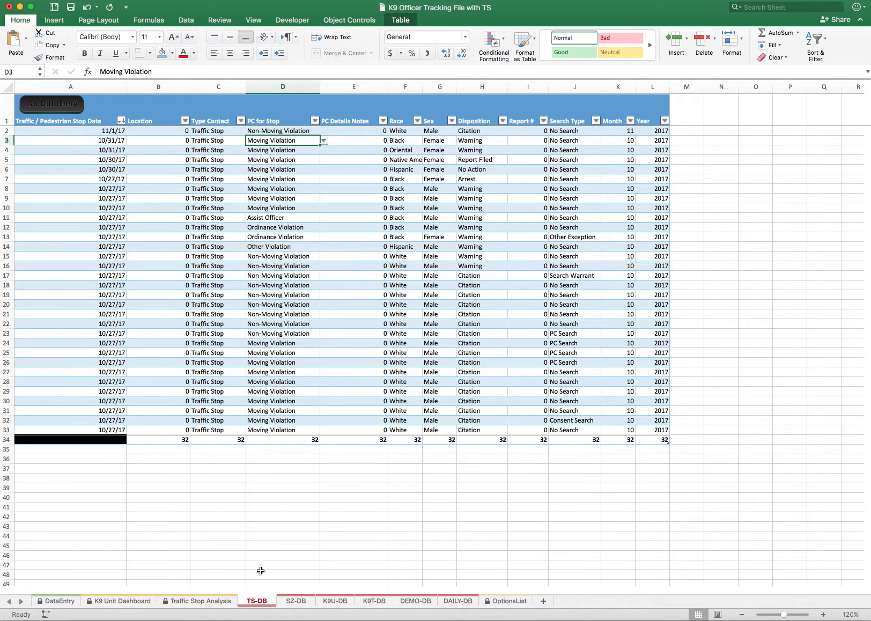
pyautogui.click(297, 602)
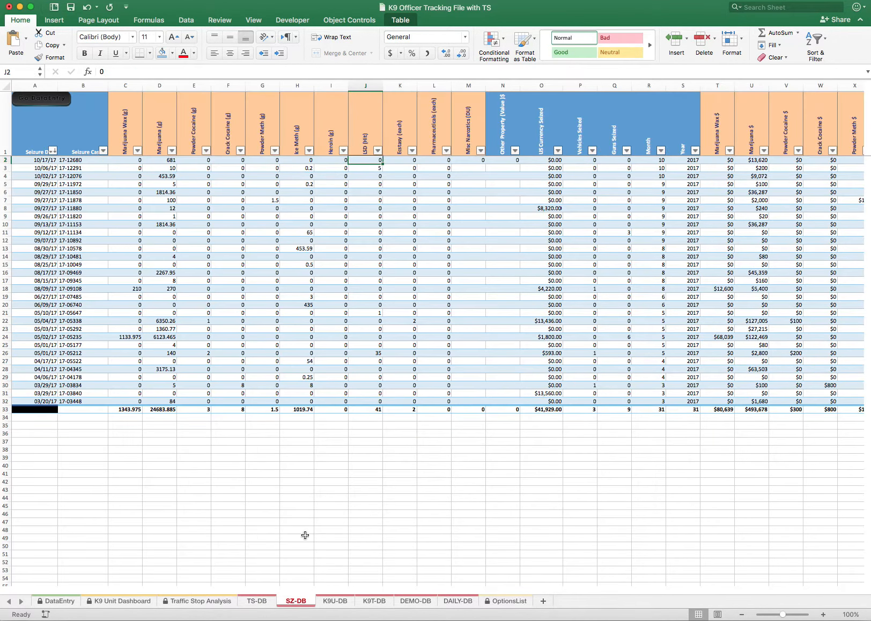
pyautogui.hscroll(5, 307, 535)
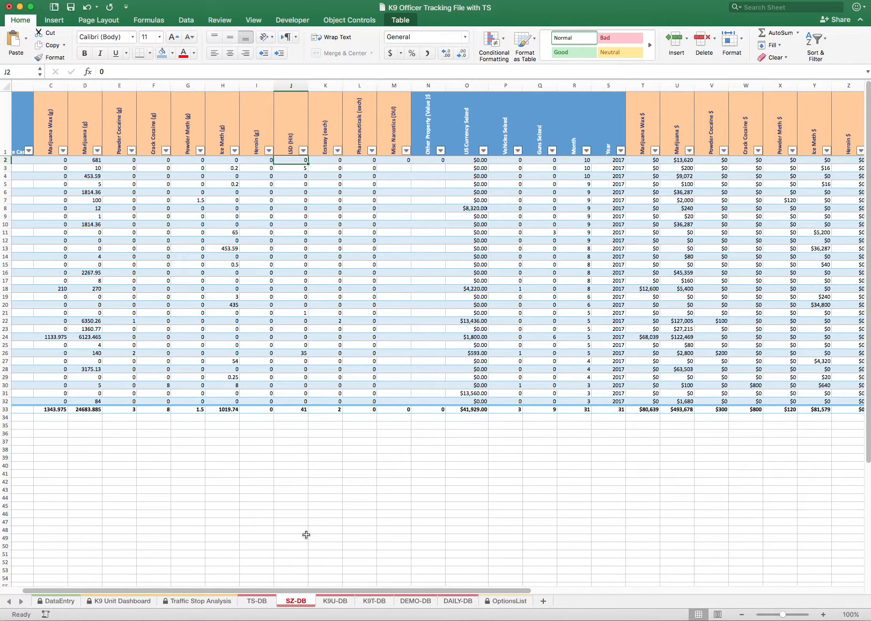
pyautogui.hscroll(-5, 309, 548)
pyautogui.hscroll(5, 309, 469)
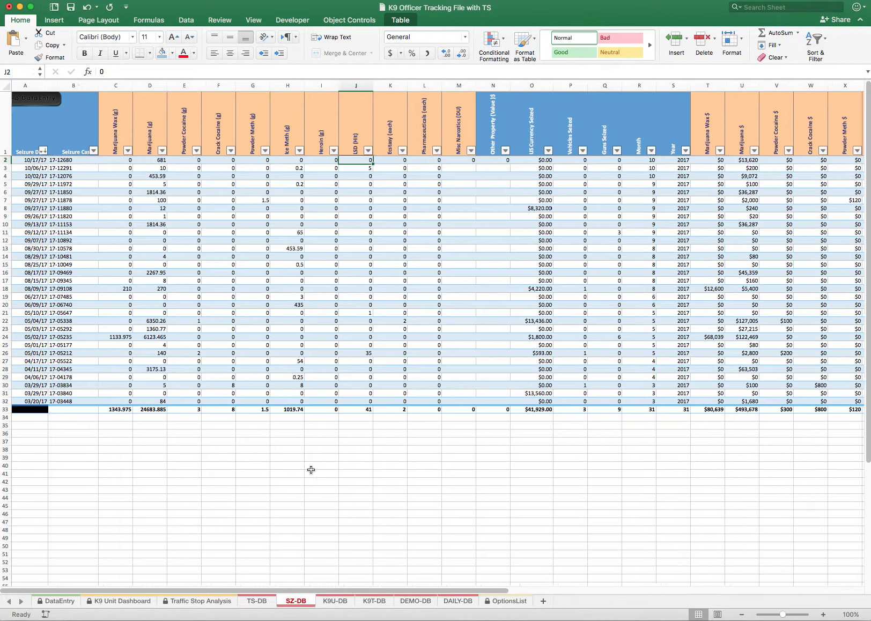
pyautogui.hscroll(-5, 310, 469)
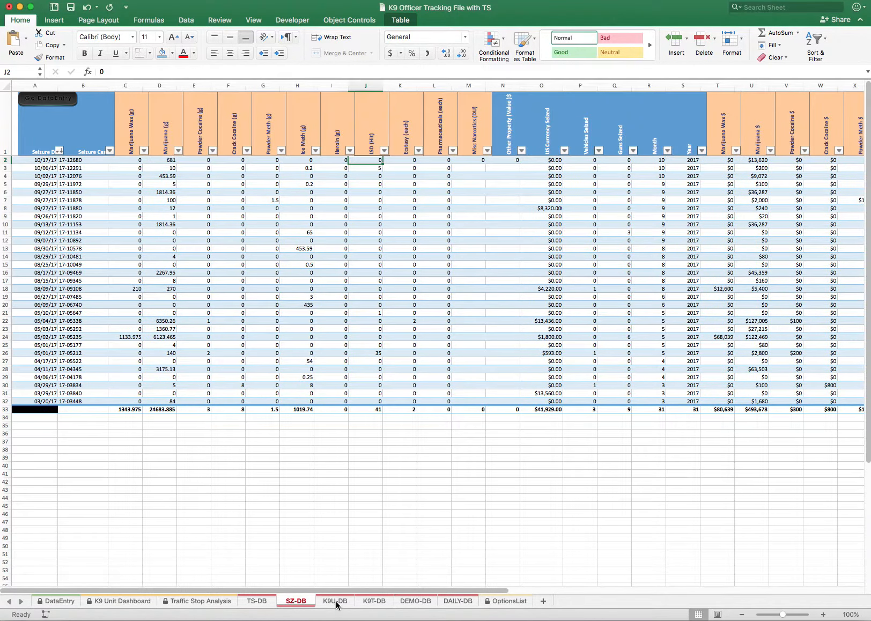
# Look through the K9 utilization records on K9U-DB and the training records on K9T-DB
pyautogui.click(337, 601)
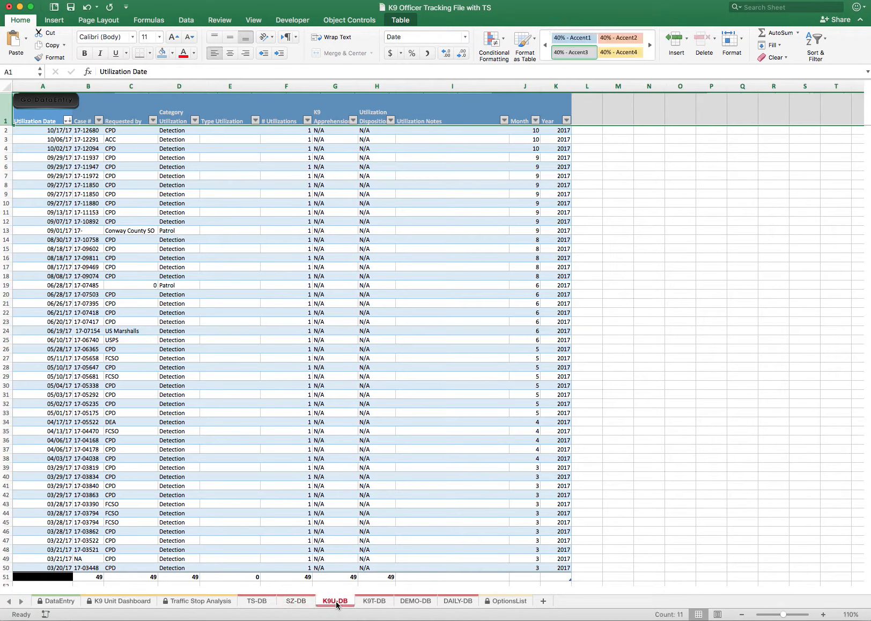
pyautogui.hscroll(1, 276, 523)
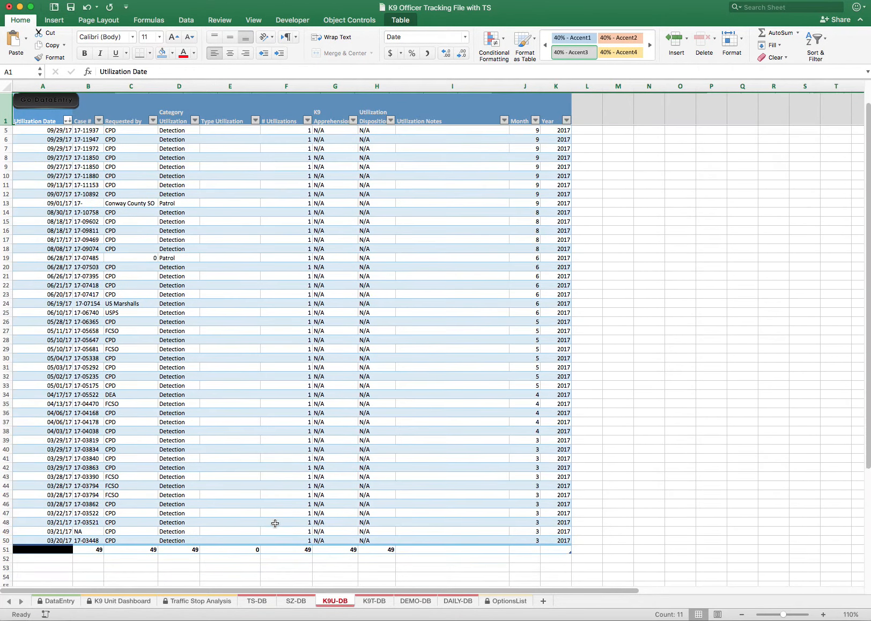
pyautogui.click(378, 601)
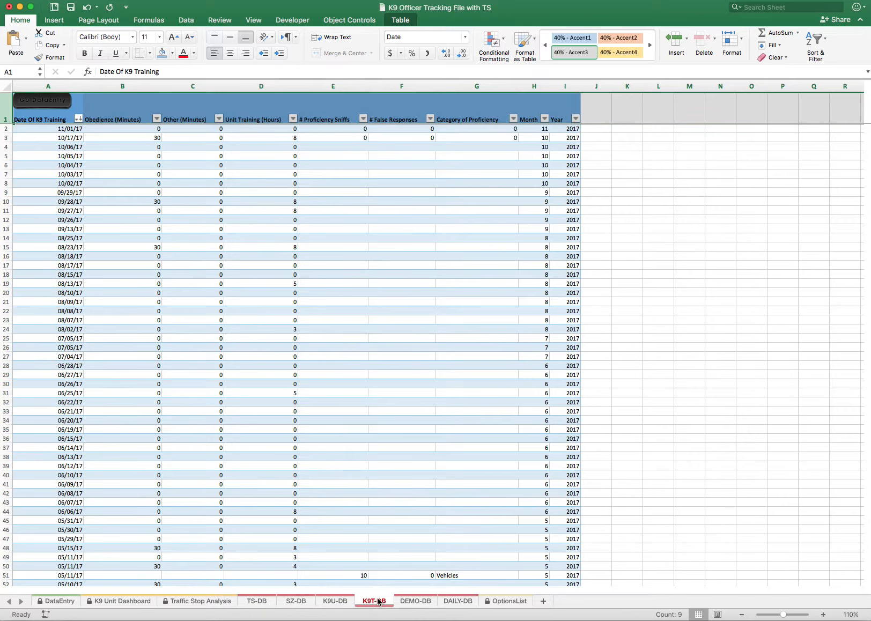
pyautogui.scroll(-15, 156, 477)
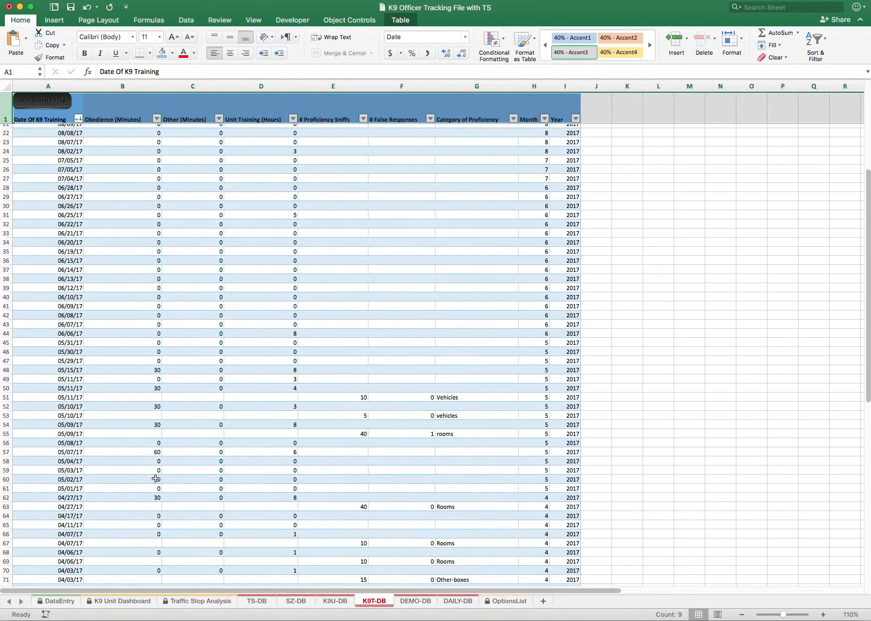
pyautogui.scroll(9, 156, 478)
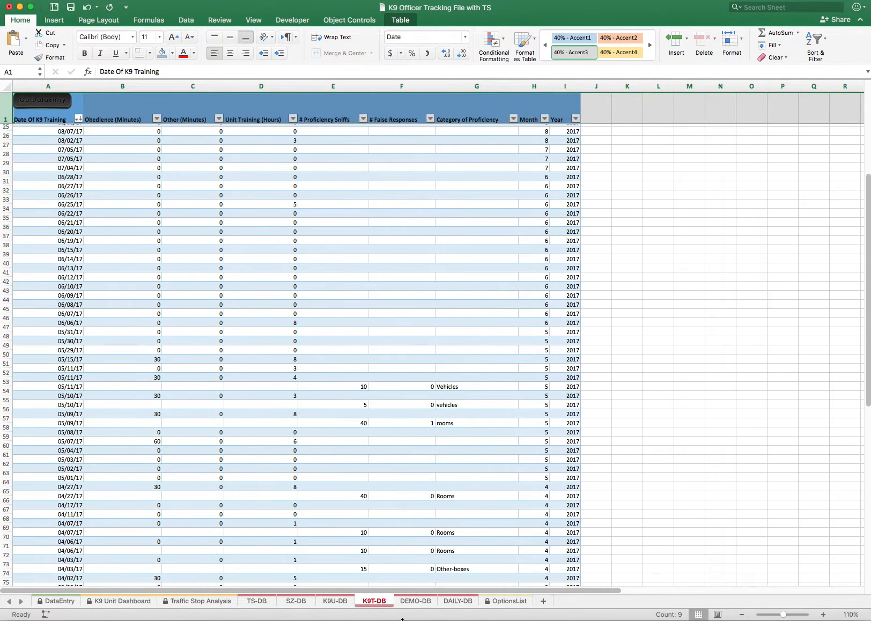
# Review the public demo records on DEMO-DB and the officer daily records on DAILY-DB down to its totals row
pyautogui.click(418, 601)
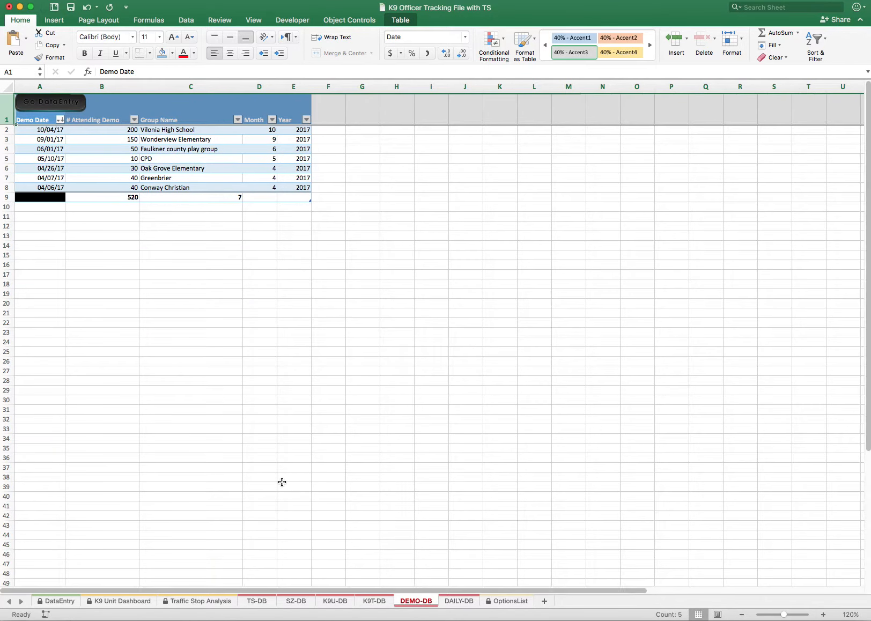
pyautogui.click(459, 601)
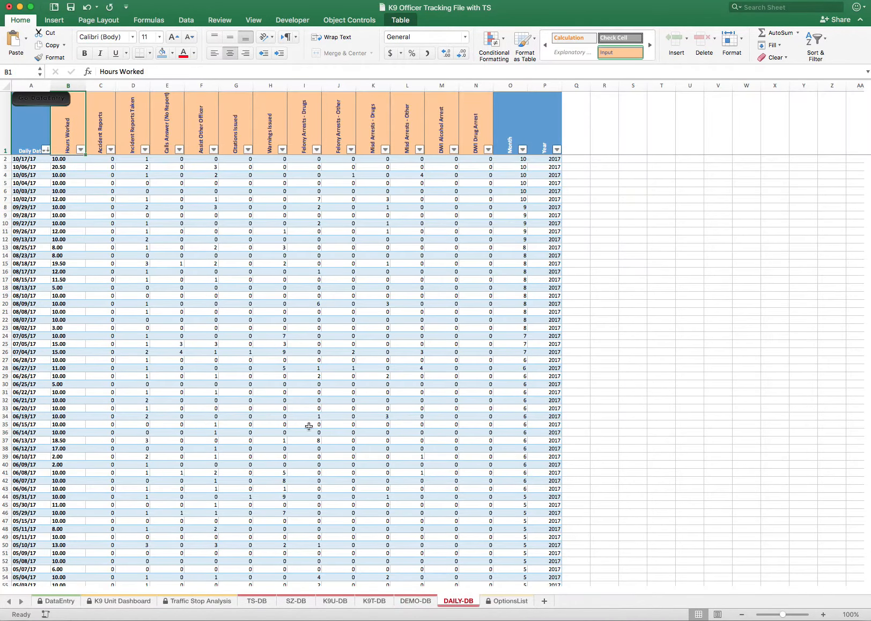
pyautogui.scroll(-3, 219, 305)
pyautogui.scroll(3, 219, 305)
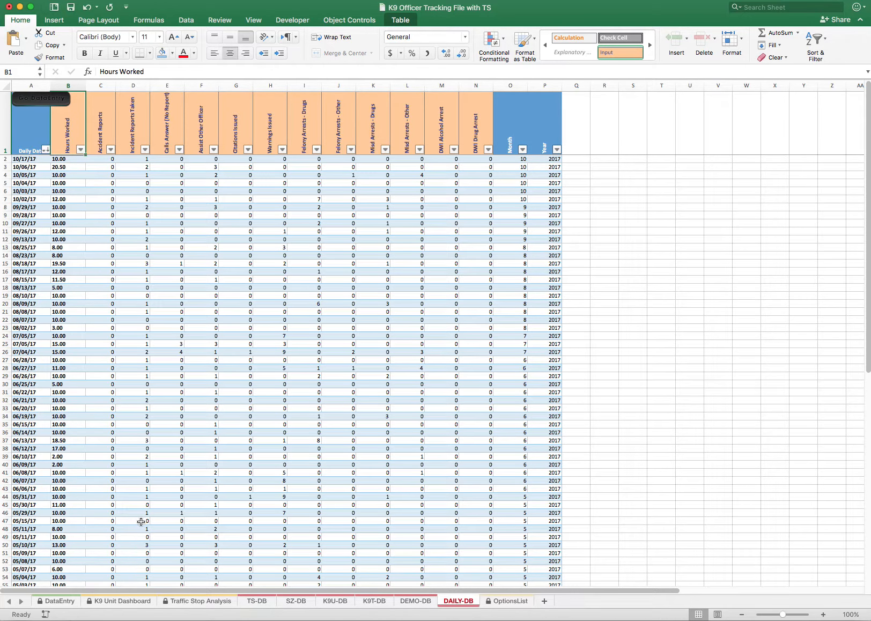
pyautogui.scroll(-5, 140, 521)
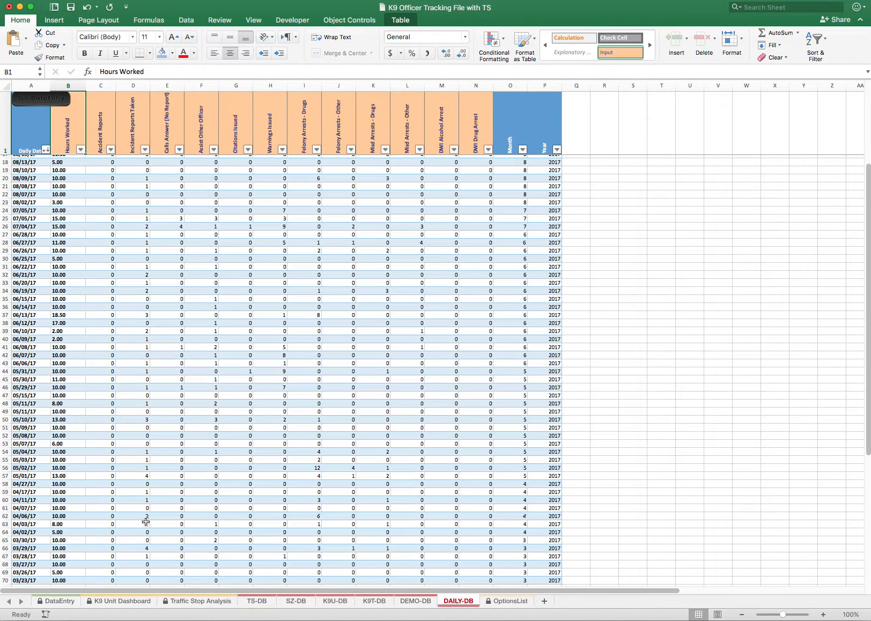
pyautogui.scroll(-10, 146, 523)
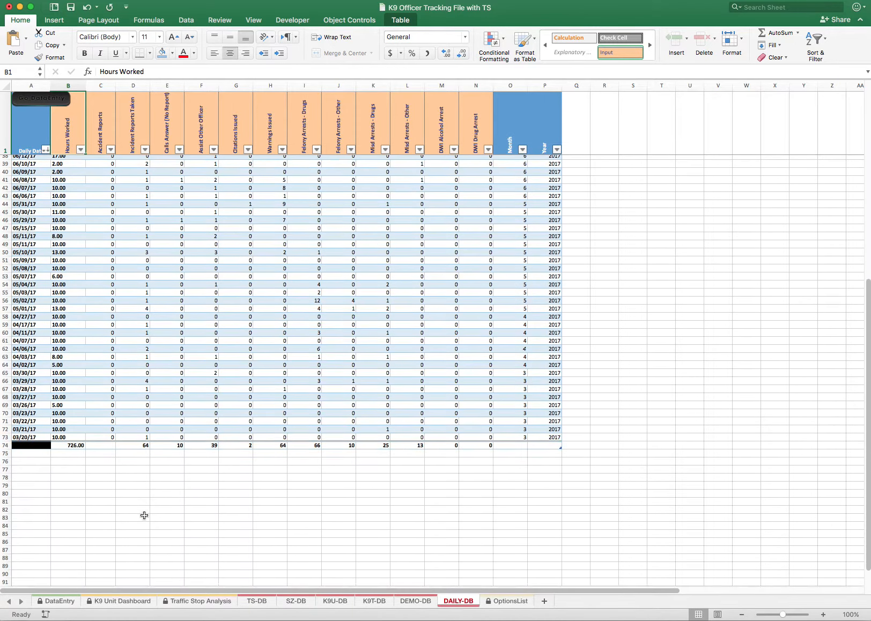
pyautogui.scroll(15, 144, 518)
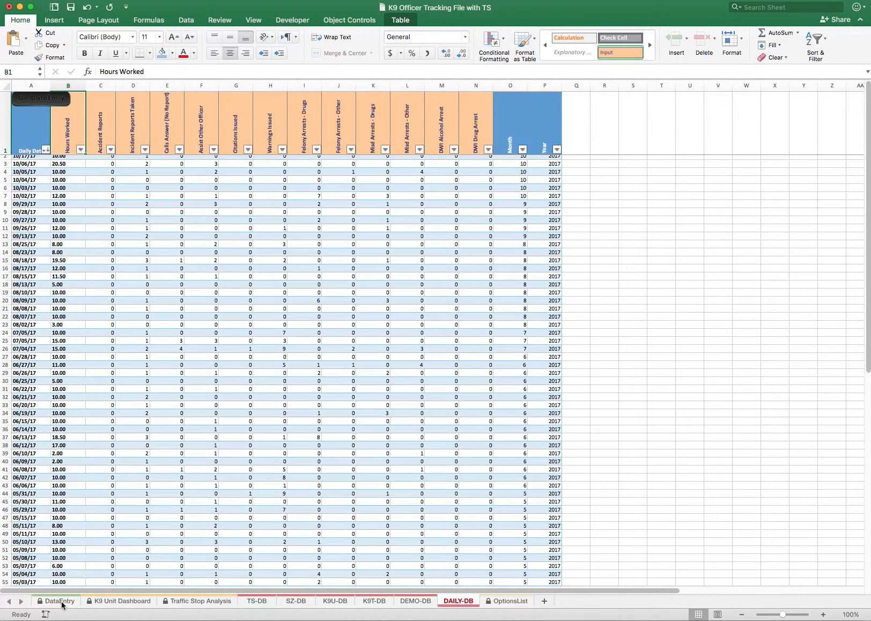
# On the K9 Unit Dashboard, switch the report year to 2016 and back to 2017 to compare the yearly figures
pyautogui.click(112, 605)
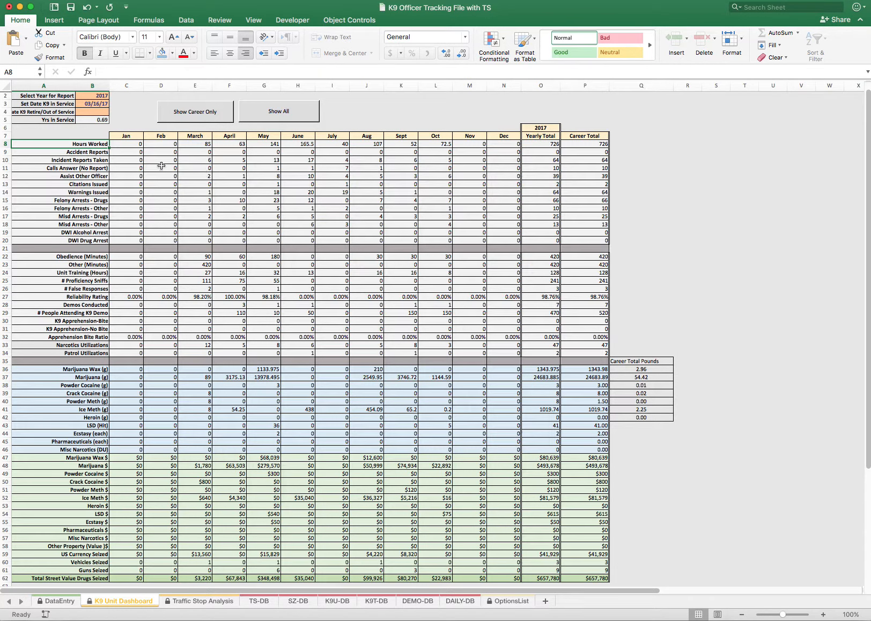
pyautogui.click(99, 95)
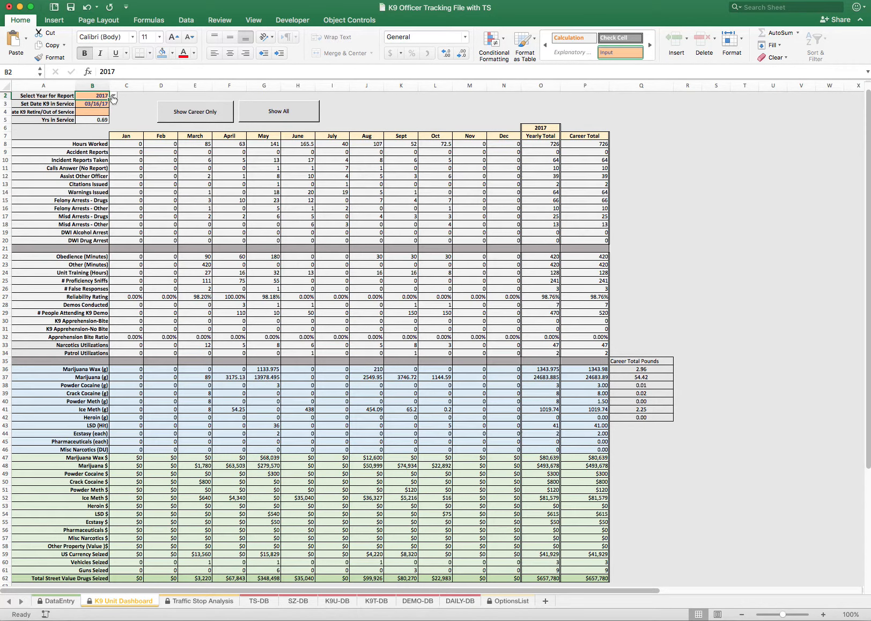
pyautogui.click(112, 95)
pyautogui.click(89, 106)
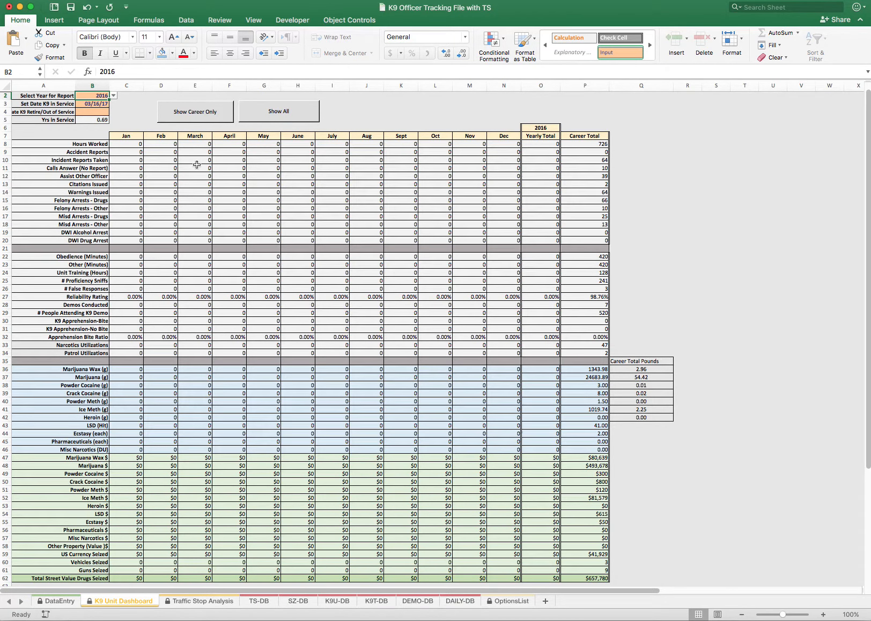
pyautogui.click(113, 96)
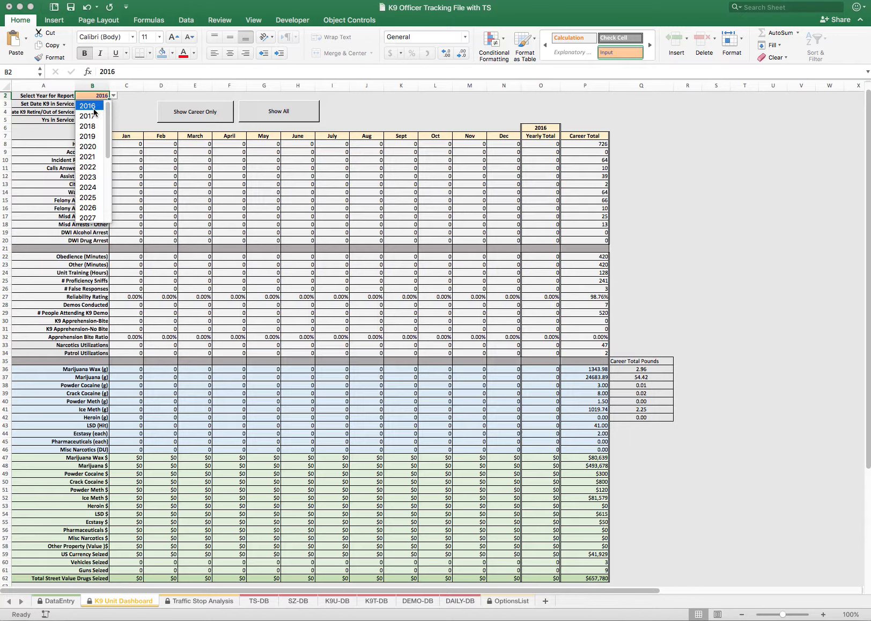
pyautogui.click(88, 115)
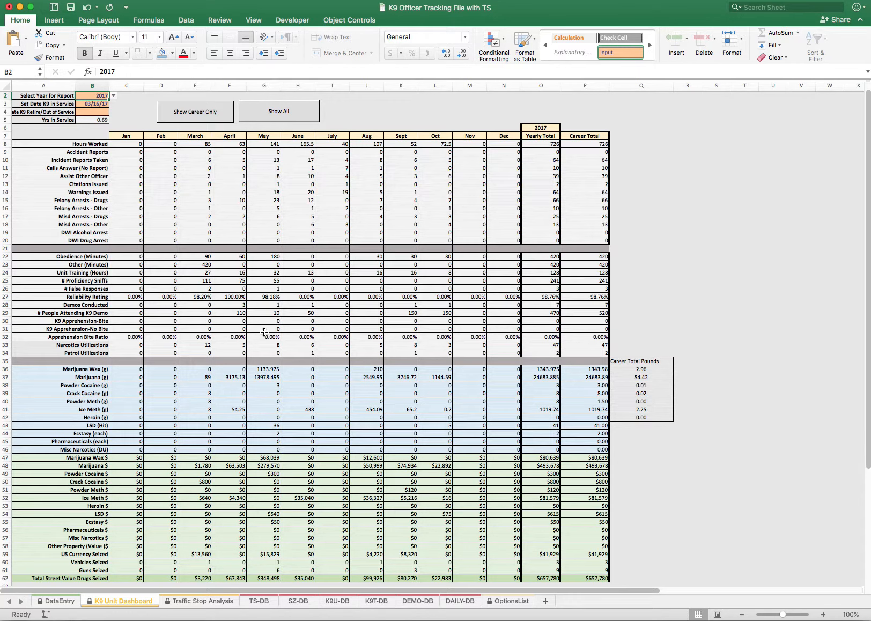
# Examine the dashboard's Yearly Total and Career Total columns and its Set Date K9 in Service cell
pyautogui.click(541, 86)
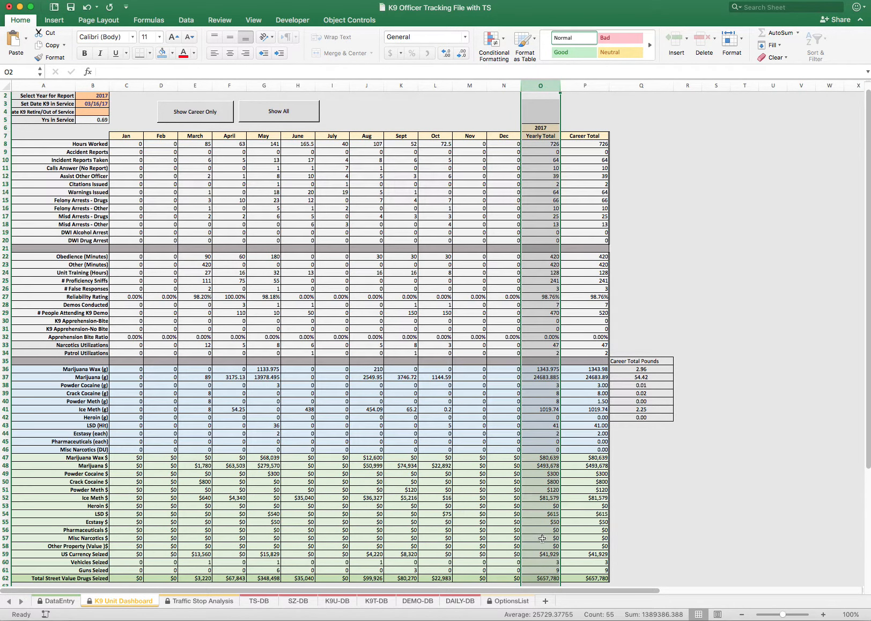
pyautogui.click(588, 136)
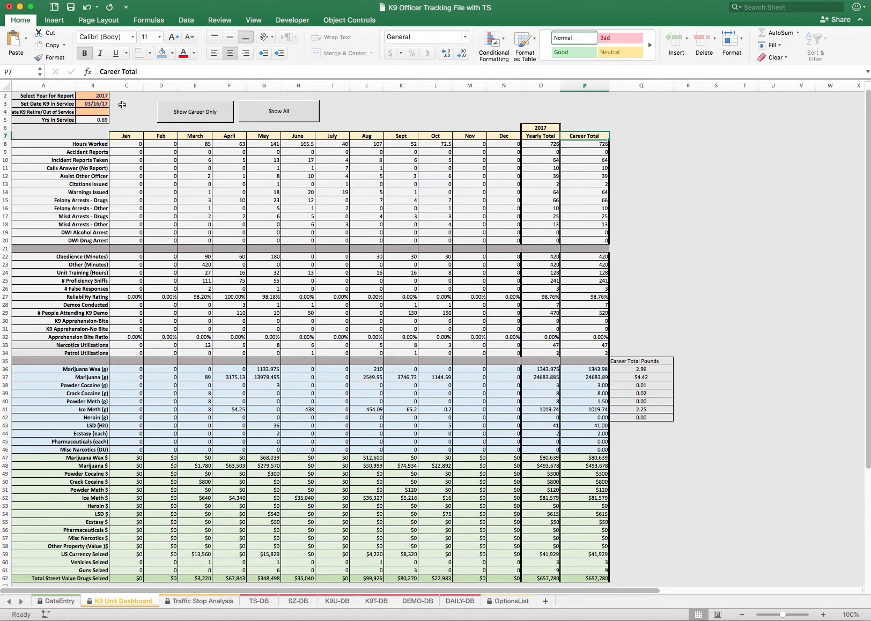
pyautogui.click(96, 104)
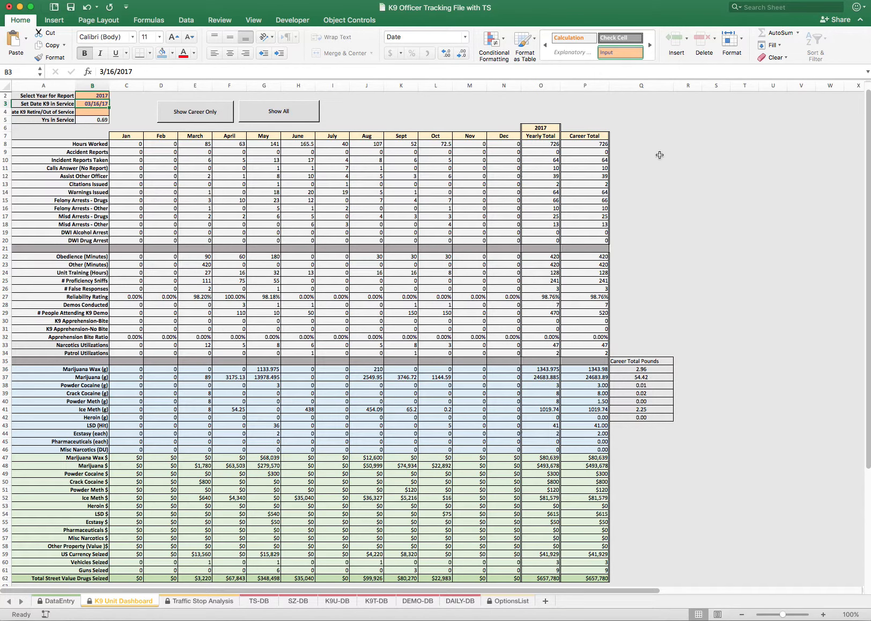
# Show only the career totals on the K9 Unit Dashboard, look them over, and restore the display of all columns
pyautogui.click(188, 116)
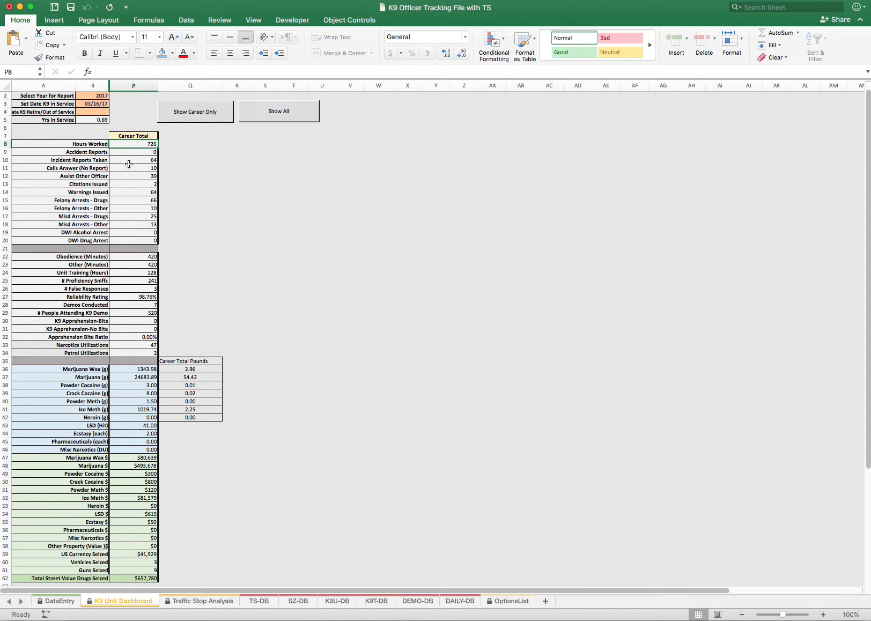
pyautogui.scroll(-2, 132, 185)
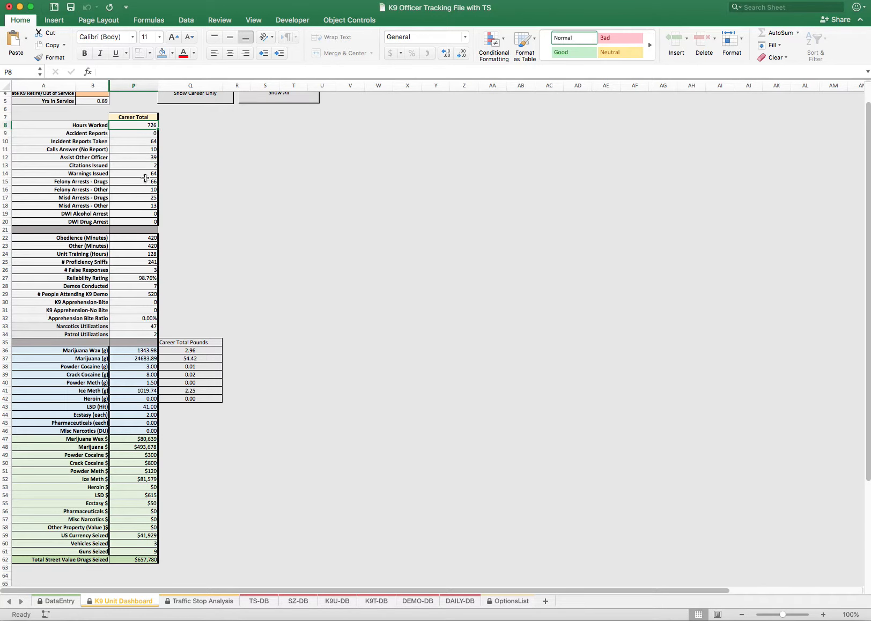
pyautogui.scroll(1, 194, 138)
pyautogui.scroll(2, 194, 137)
pyautogui.click(279, 116)
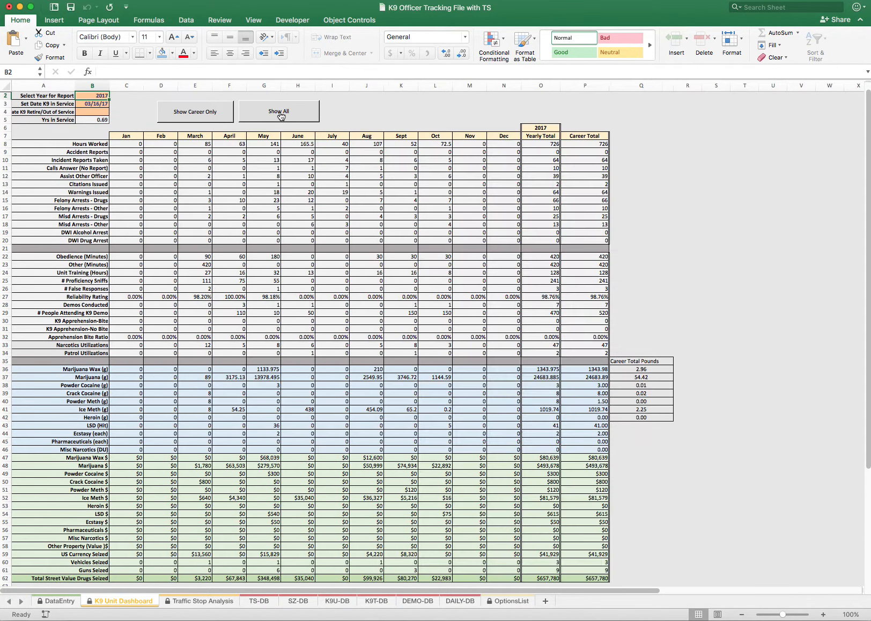
pyautogui.scroll(-3, 227, 153)
pyautogui.scroll(3, 206, 183)
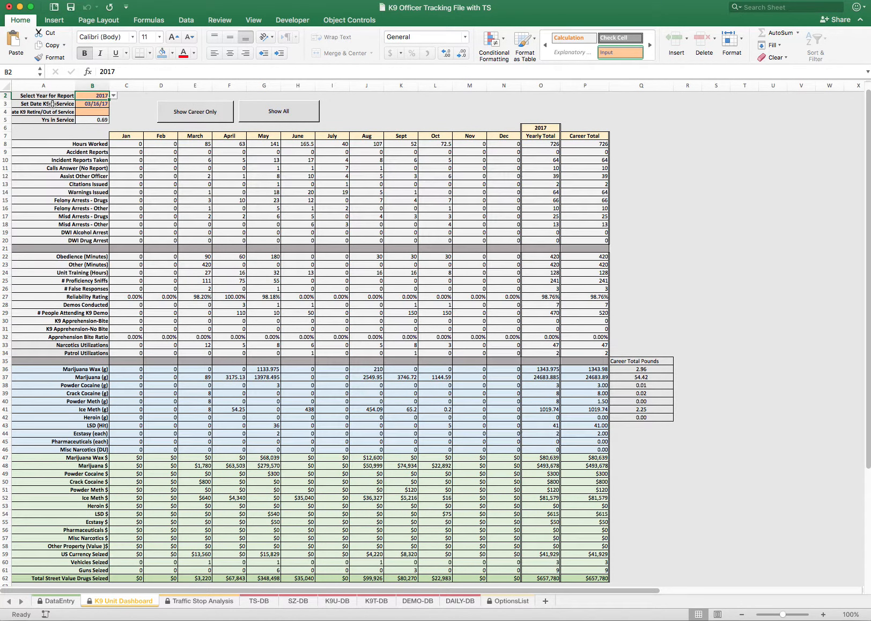
# Inspect the K9 Retire/Out of Service date cell and the Reliability Rating row on the dashboard
pyautogui.click(83, 112)
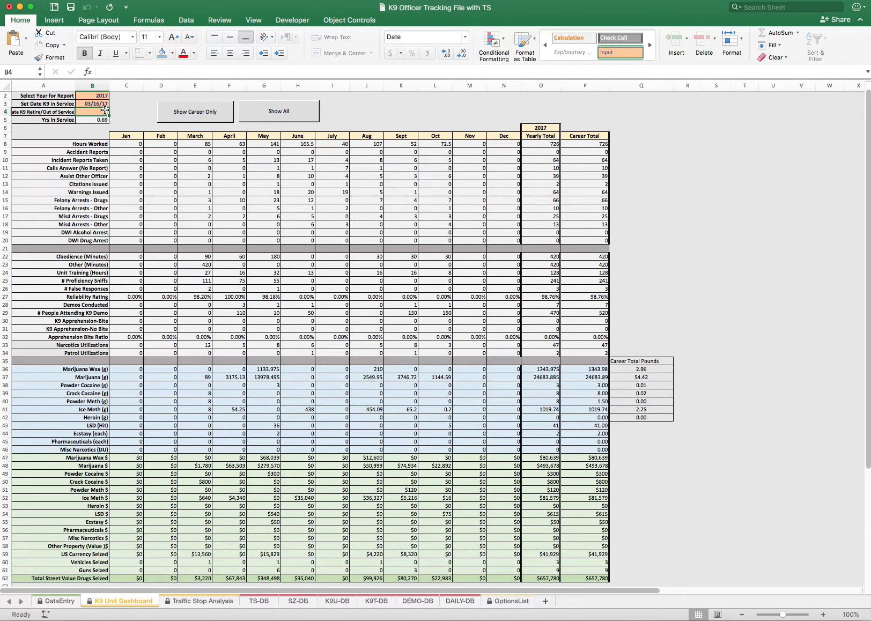
pyautogui.scroll(-3, 215, 221)
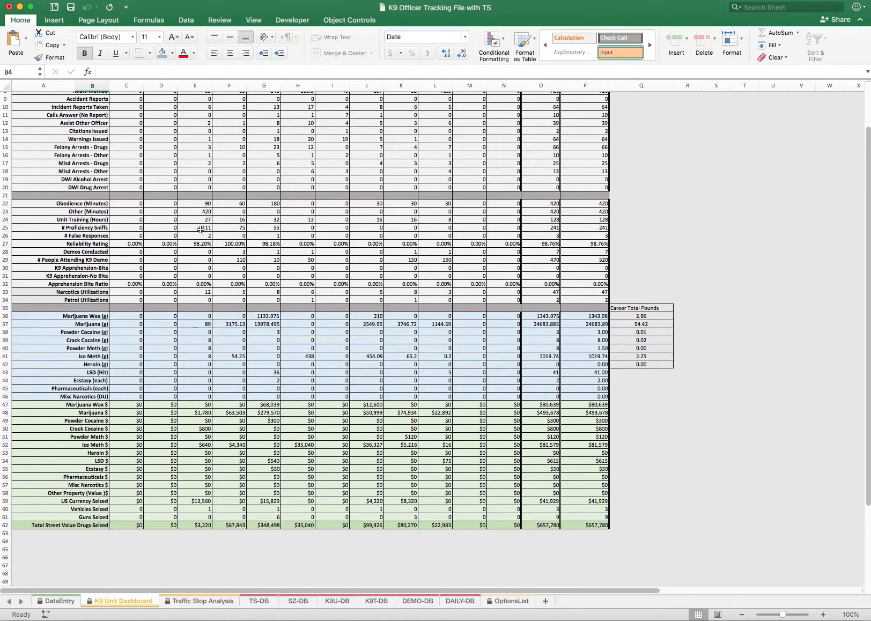
pyautogui.click(97, 245)
pyautogui.scroll(3, 253, 302)
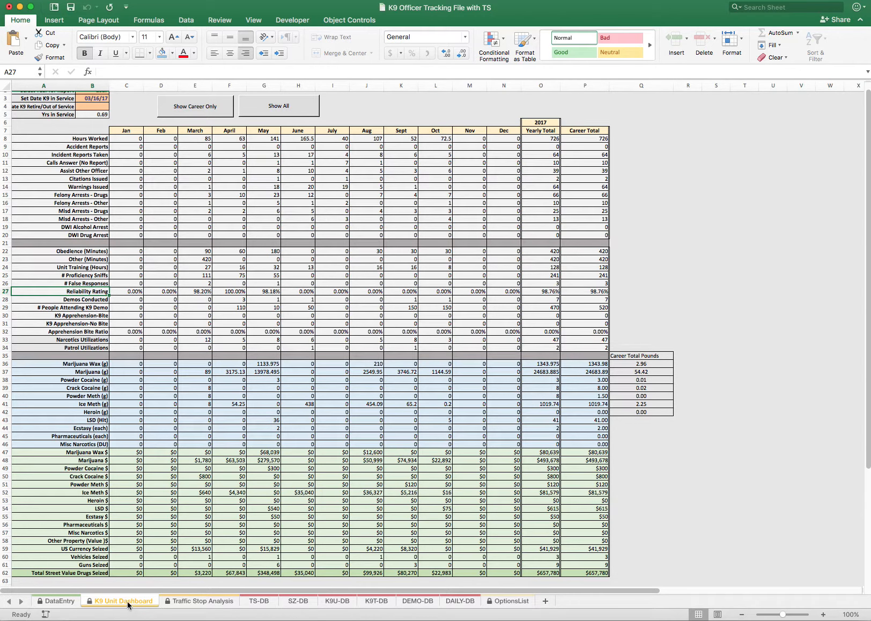
# On the Traffic Stop Analysis sheet, examine the PC for Traffic Stops section and the demographics search analysis section
pyautogui.click(199, 601)
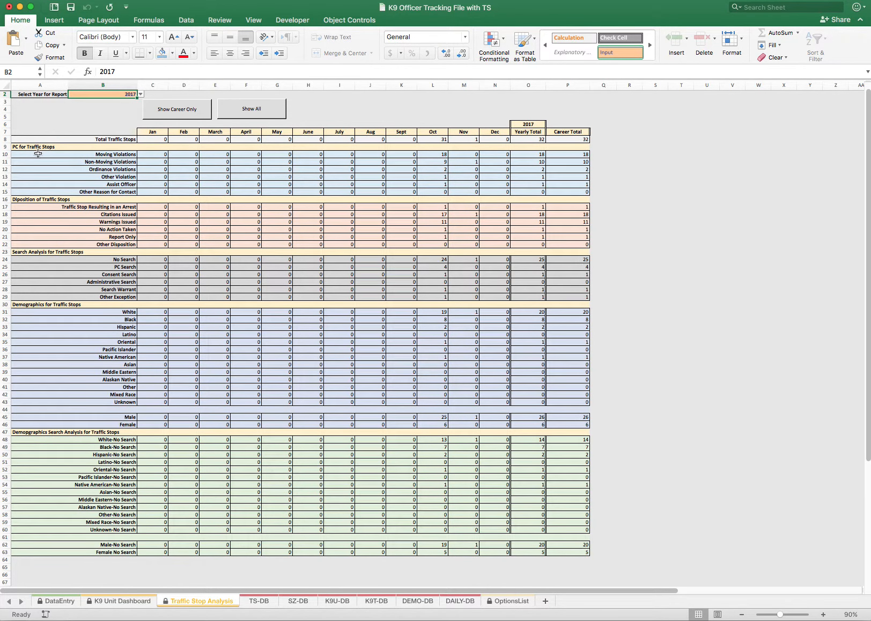
pyautogui.click(86, 154)
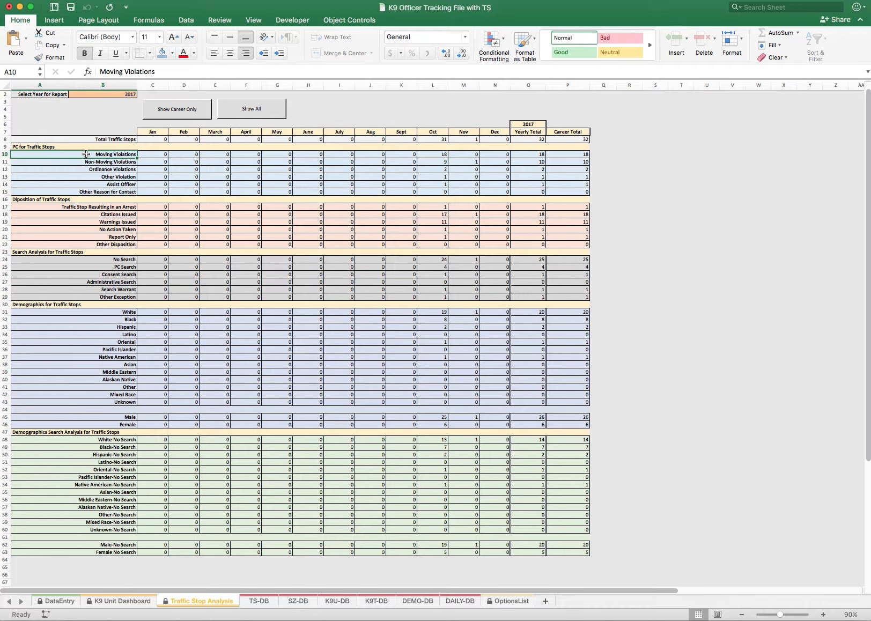
pyautogui.click(37, 147)
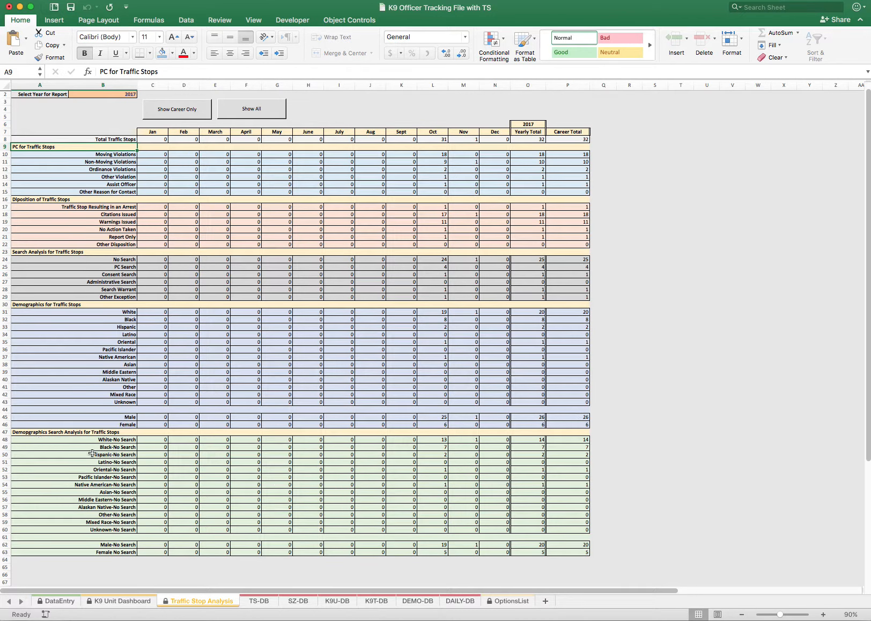
pyautogui.click(66, 434)
pyautogui.click(123, 442)
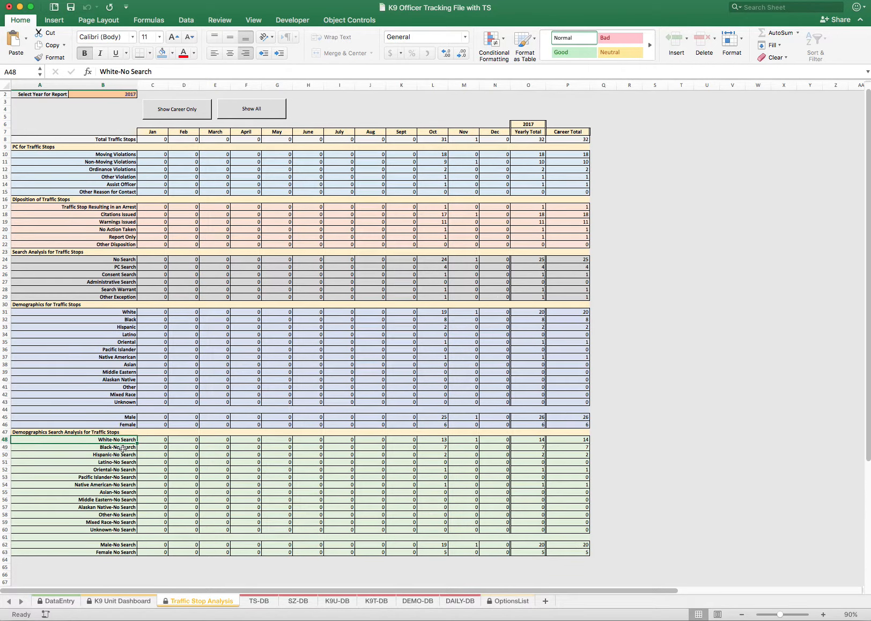
# Compare the White demographics row with the White-No Search row, and check the Traffic Stop Analysis sheet's career-only and show-all views
pyautogui.click(148, 314)
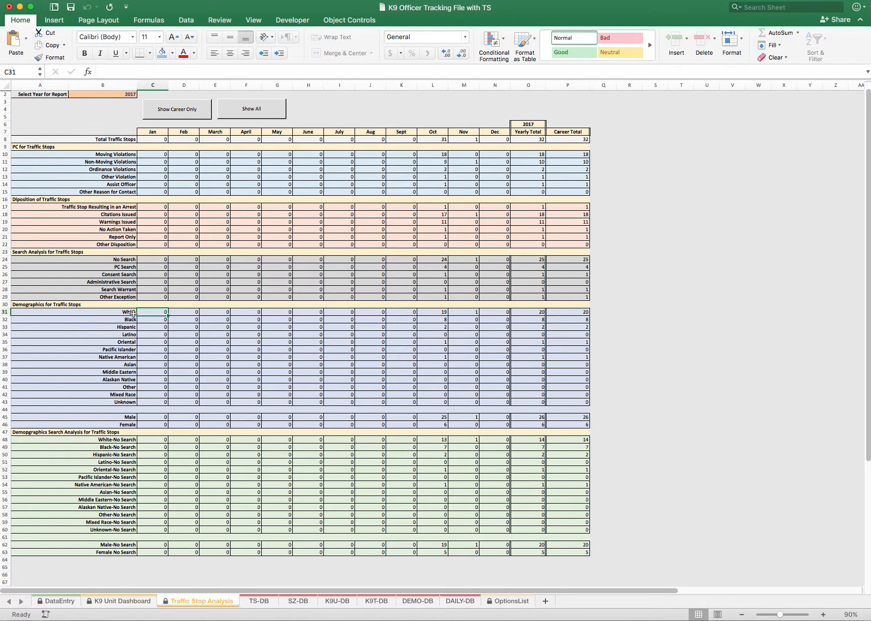
pyautogui.click(152, 441)
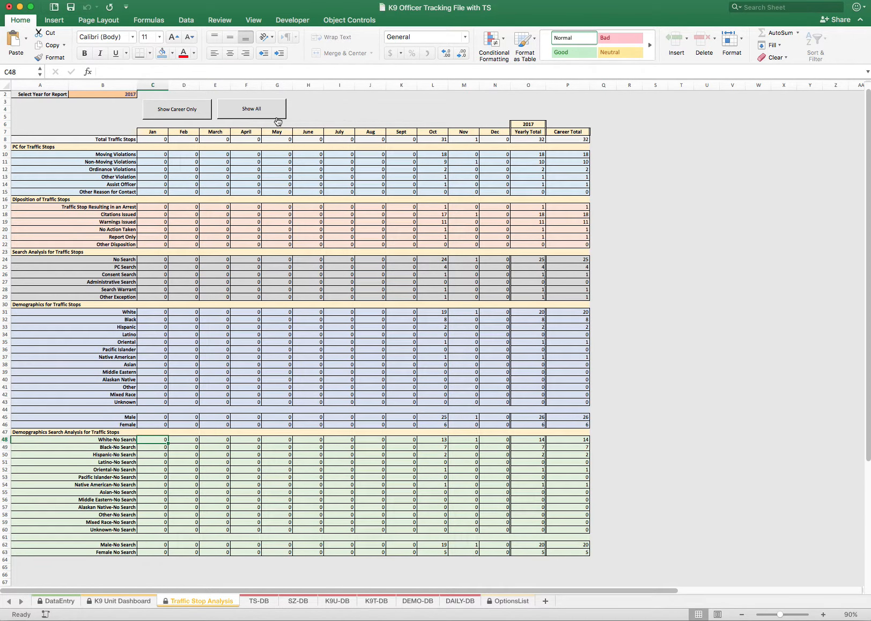
pyautogui.click(188, 112)
pyautogui.click(258, 117)
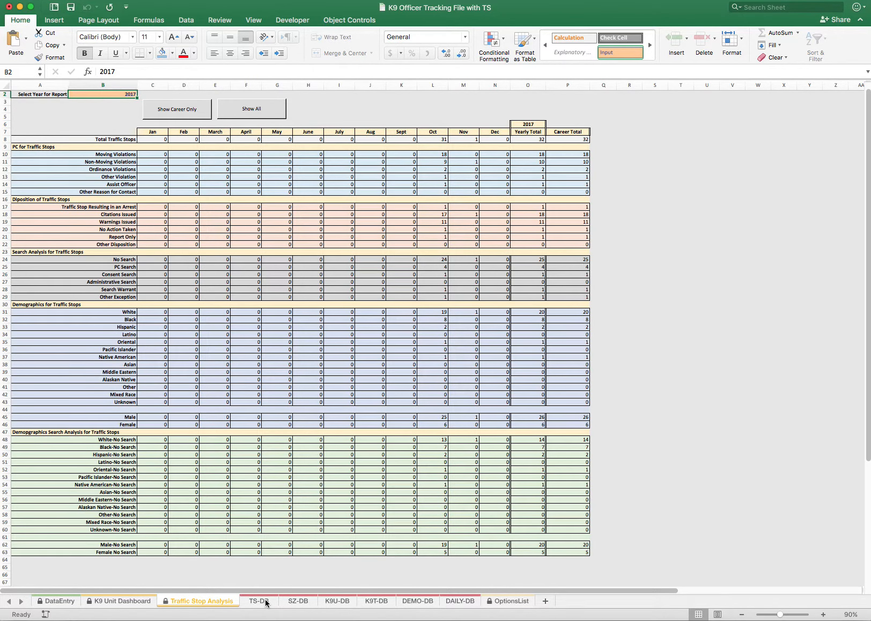
# On the DataEntry sheet, set the traffic stop's Location to Hwy 65 and its Type Contact to Traffic Stop
pyautogui.click(57, 601)
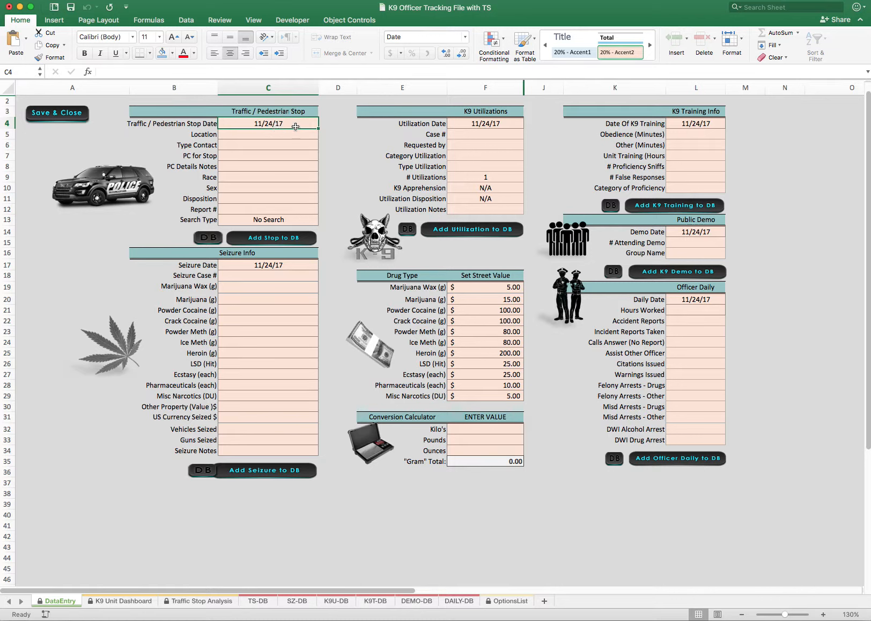
pyautogui.click(239, 134)
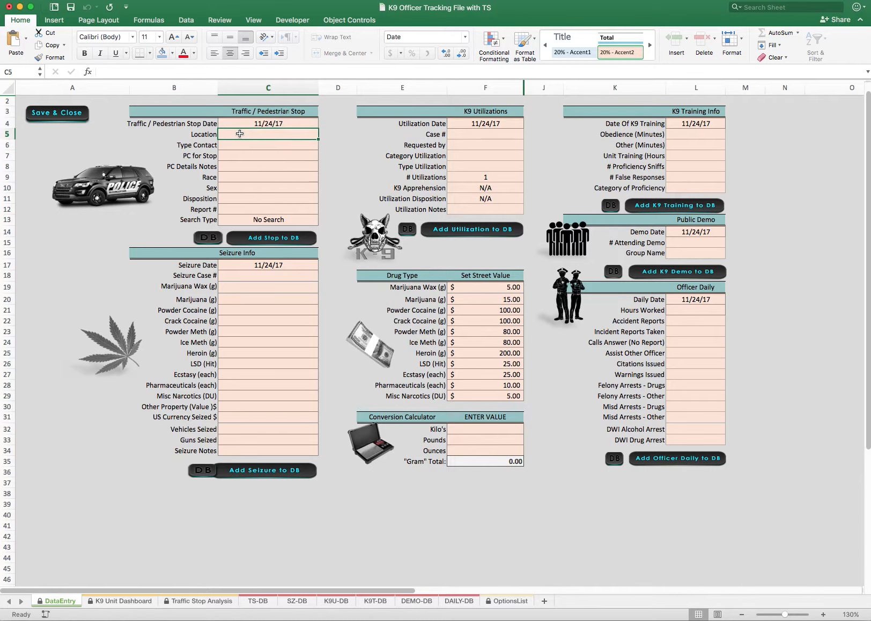
pyautogui.doubleClick(278, 135)
pyautogui.write('H')
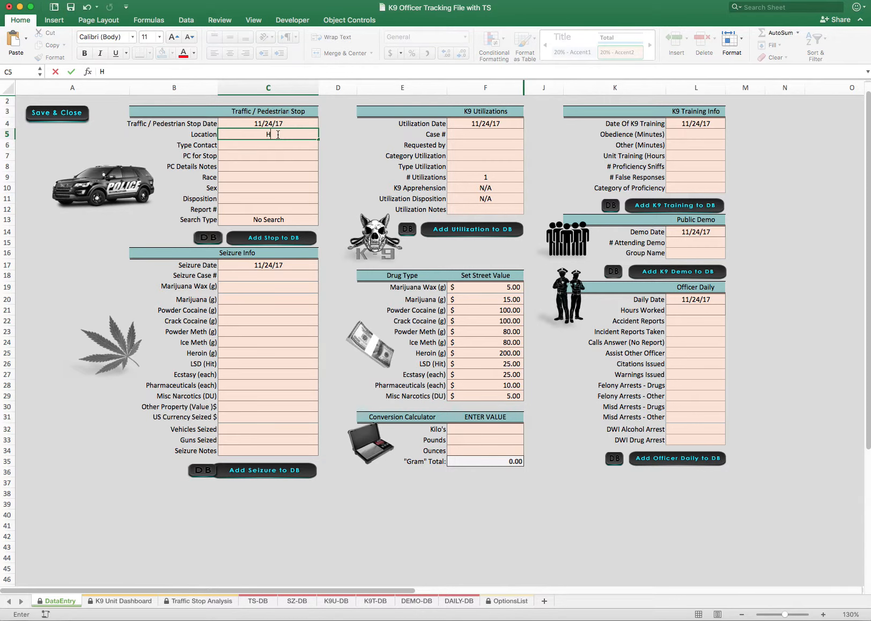
pyautogui.write('wy 65')
pyautogui.click(272, 146)
pyautogui.click(323, 145)
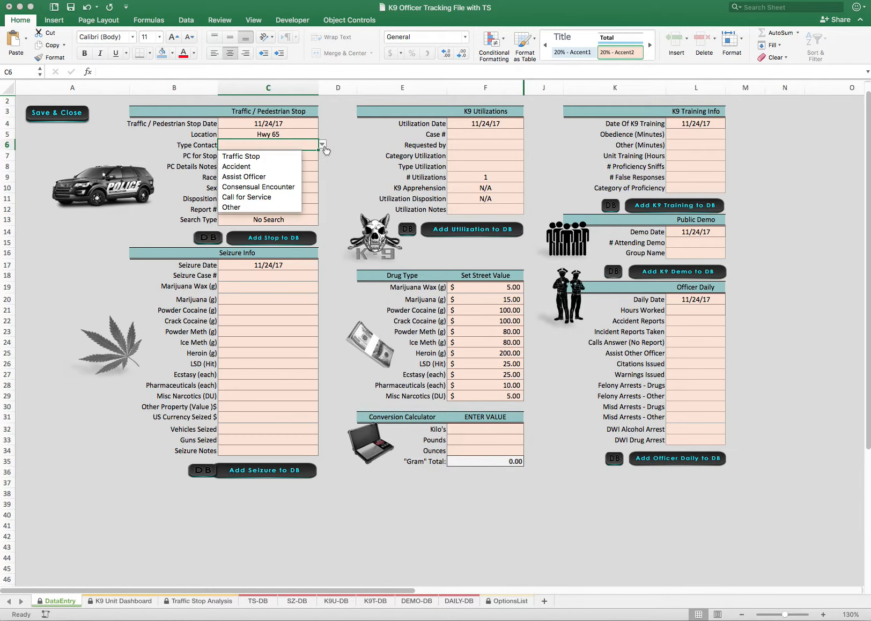
pyautogui.click(269, 156)
# Set the traffic stop's PC for Stop to Moving Violation and enter Speeding as the PC Details Notes
pyautogui.click(257, 157)
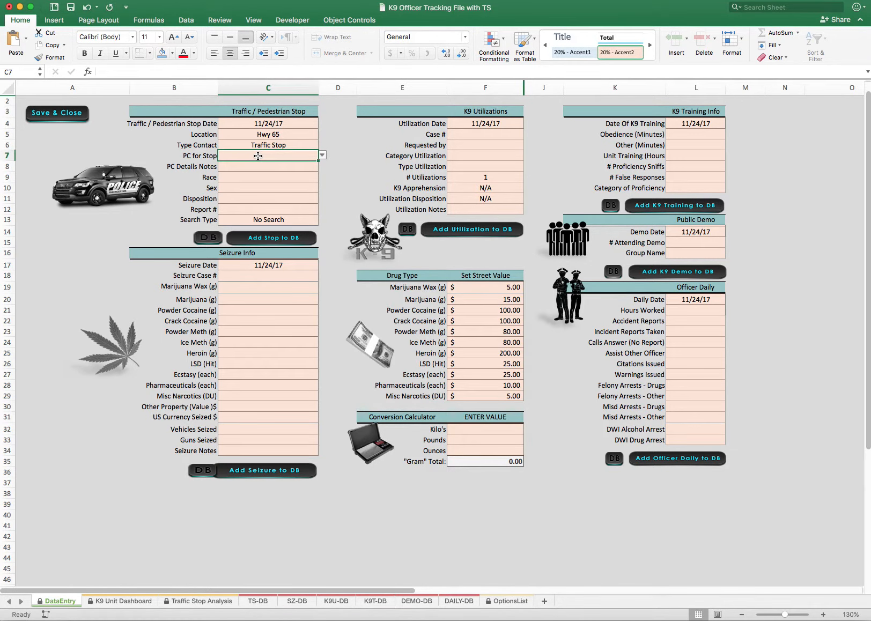
pyautogui.click(323, 156)
pyautogui.click(272, 168)
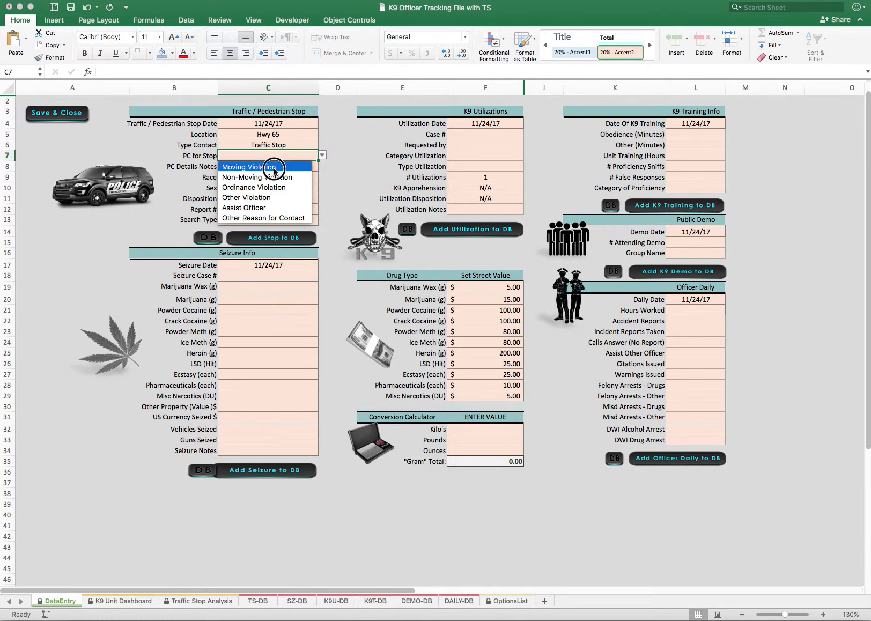
pyautogui.click(323, 156)
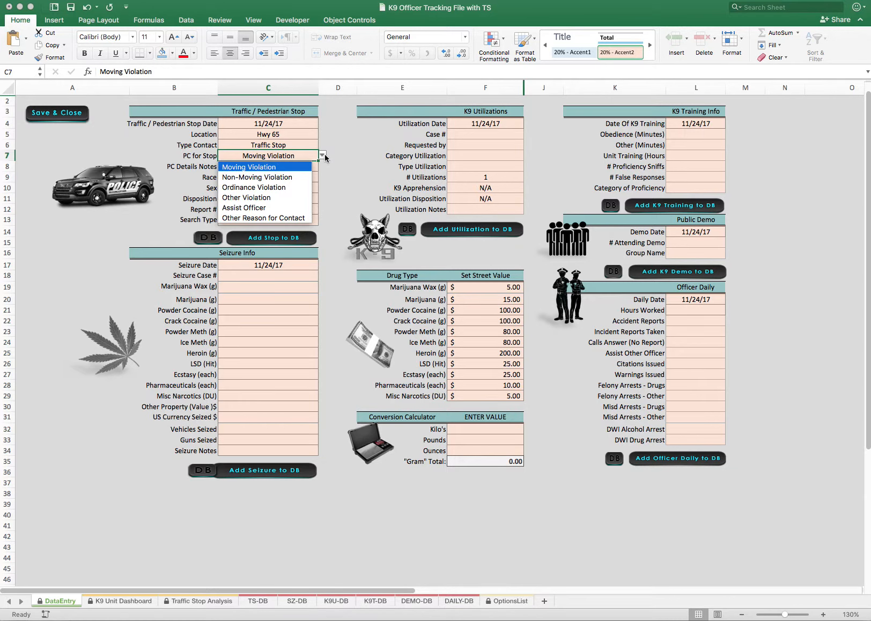
pyautogui.click(258, 167)
pyautogui.click(248, 169)
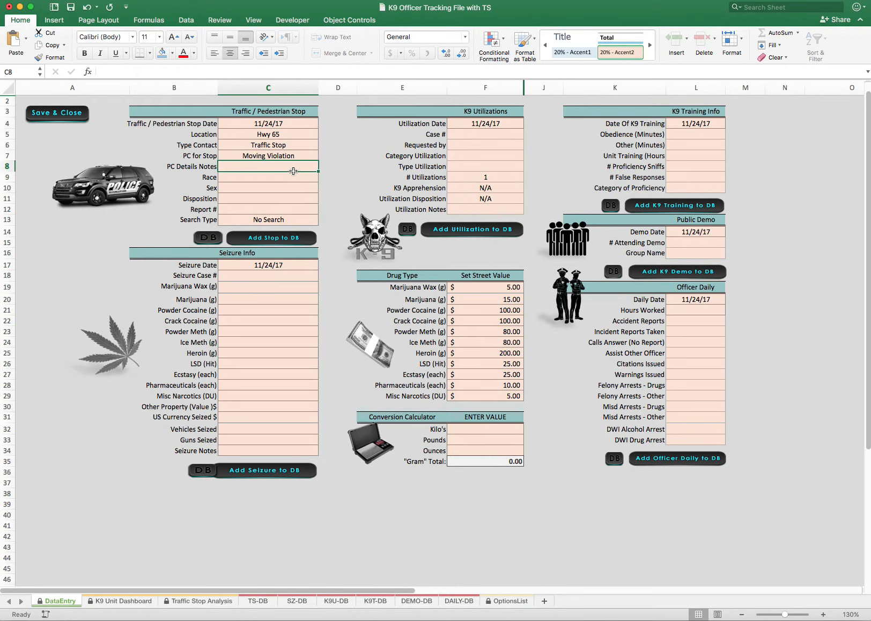
pyautogui.write('Speeding')
# Set the traffic stop's Race to White and Sex to Male
pyautogui.click(259, 176)
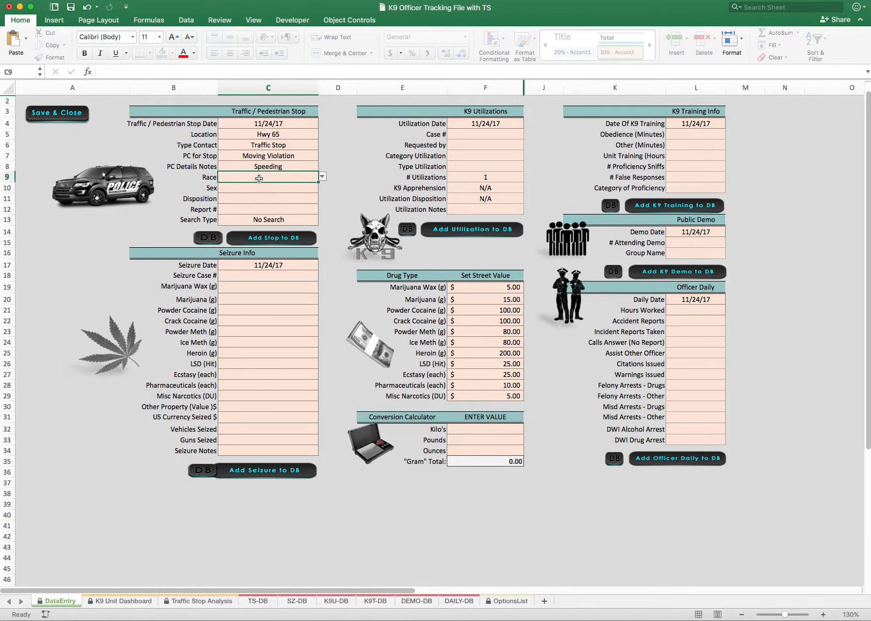
pyautogui.click(322, 176)
pyautogui.click(273, 189)
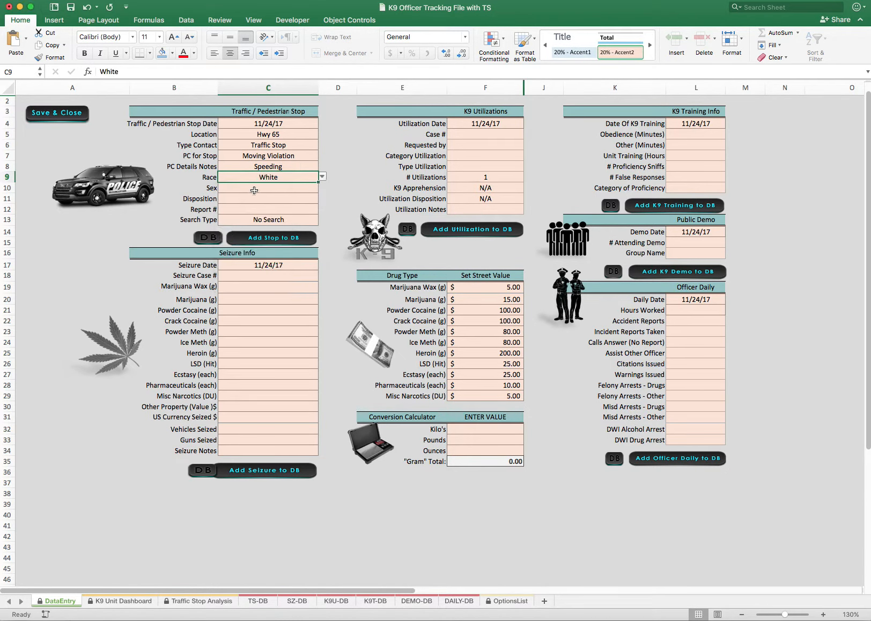
pyautogui.click(269, 188)
pyautogui.click(322, 187)
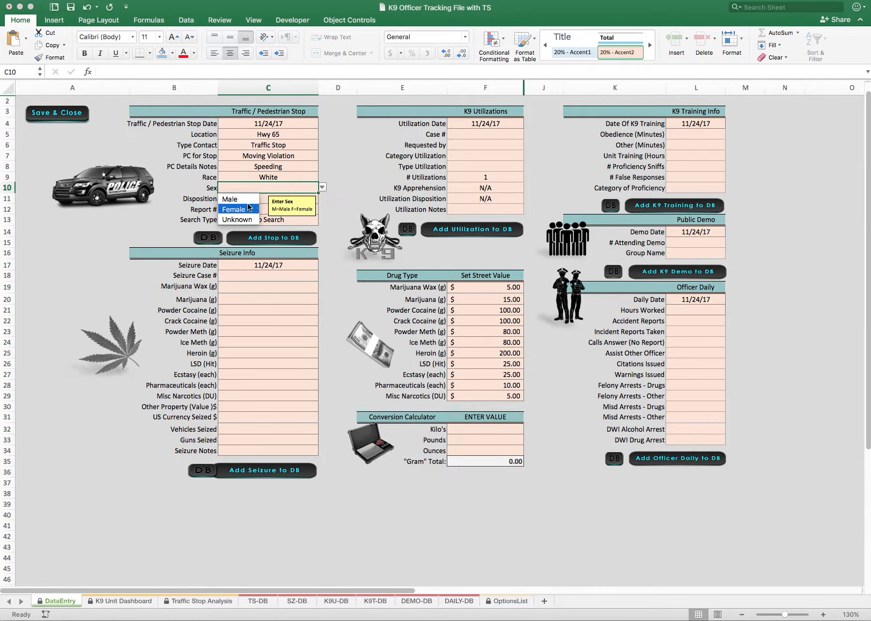
pyautogui.click(231, 199)
# Set the traffic stop's Disposition to Warning, leave the Report # blank, and add the stop to the database
pyautogui.click(241, 200)
pyautogui.click(323, 198)
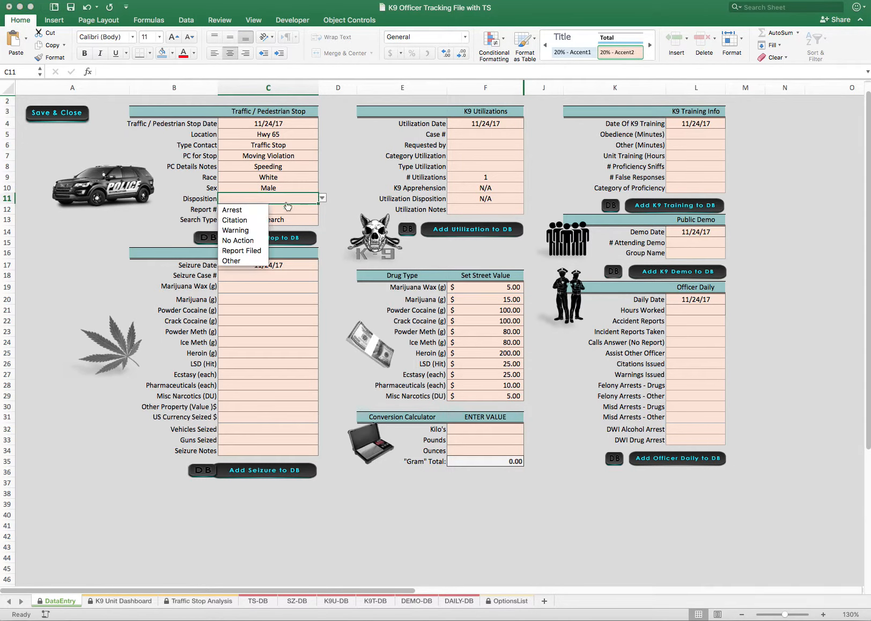
pyautogui.click(249, 230)
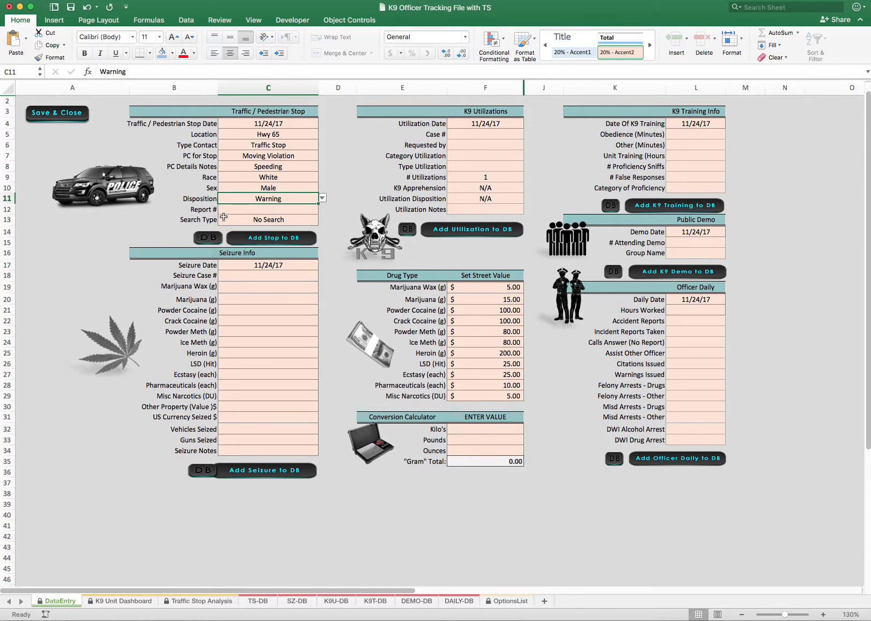
pyautogui.click(232, 210)
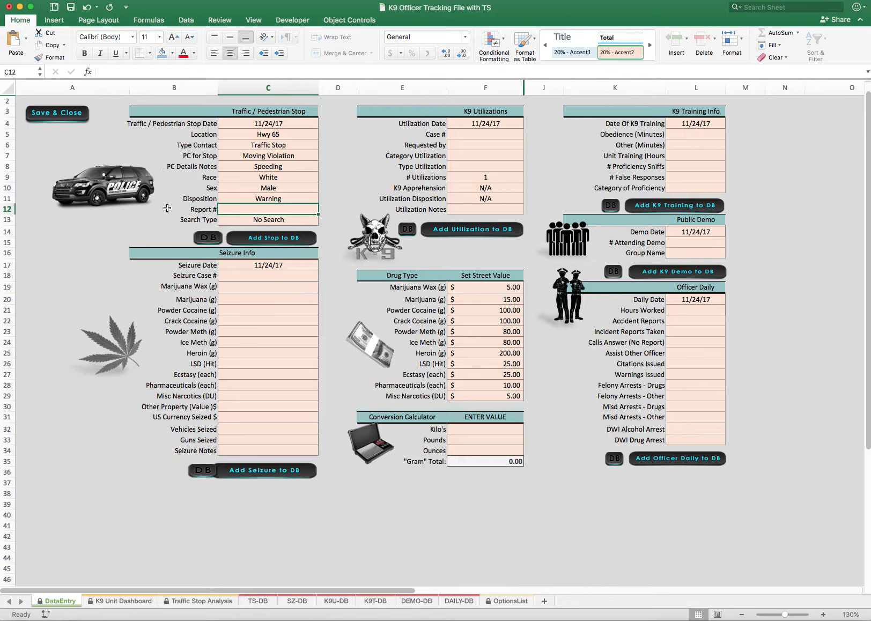
pyautogui.click(273, 242)
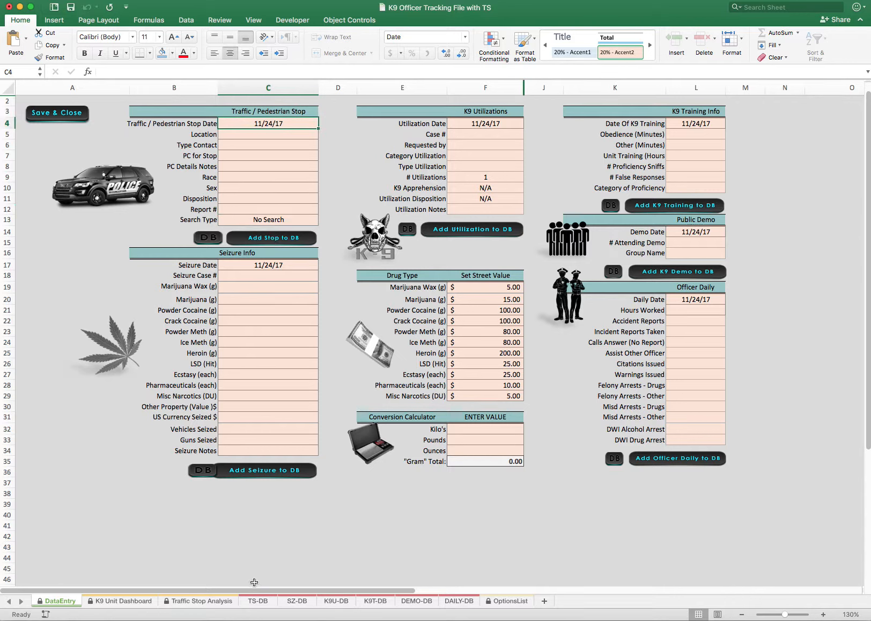
# Check the newly added stop record in the TS-DB sheet, try the form's DB shortcut to it, and return to DataEntry
pyautogui.click(258, 602)
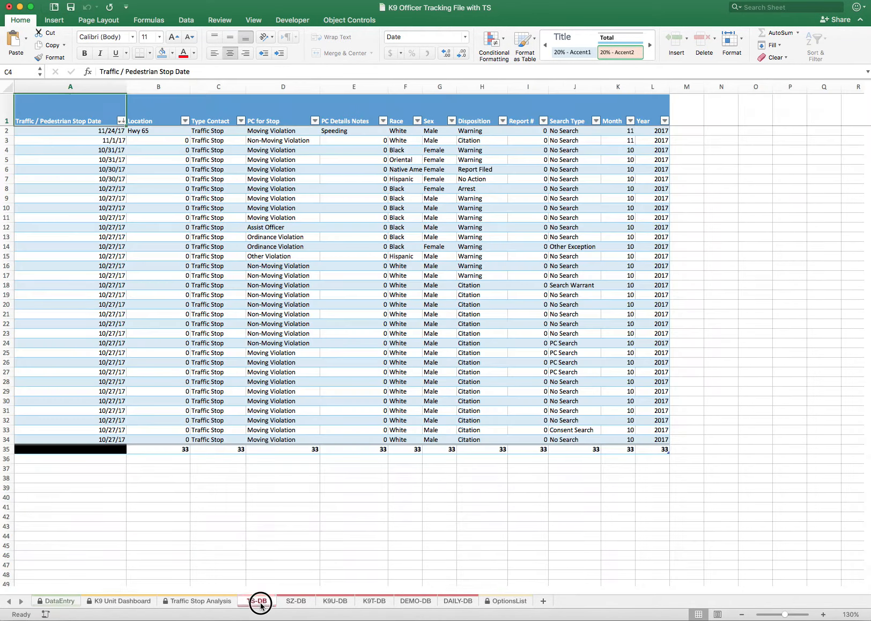
pyautogui.click(6, 131)
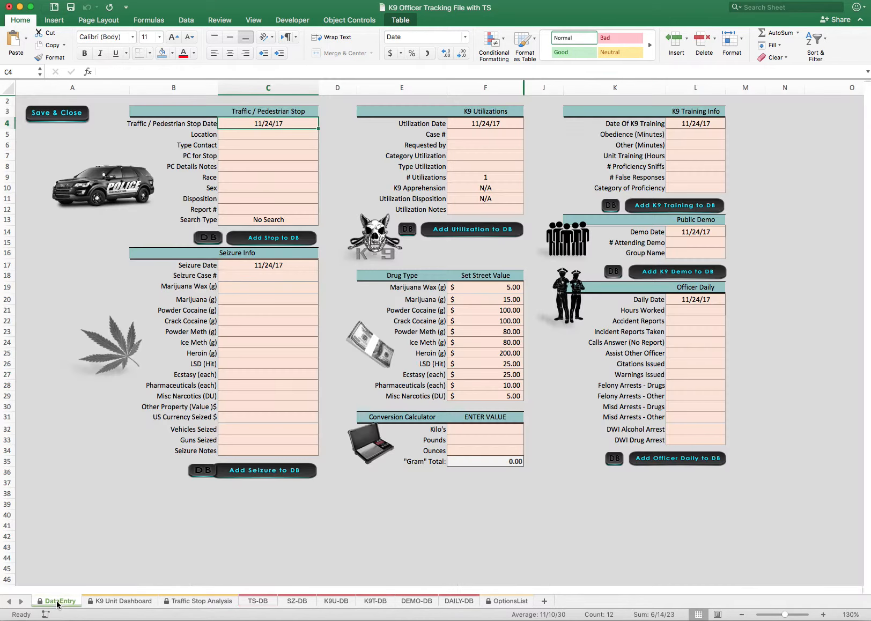
pyautogui.click(58, 605)
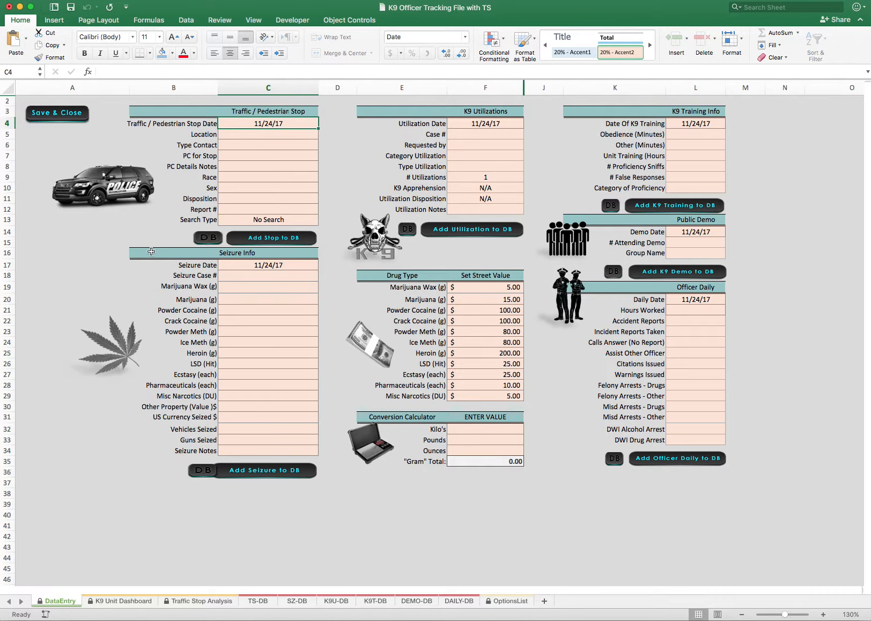
pyautogui.click(209, 237)
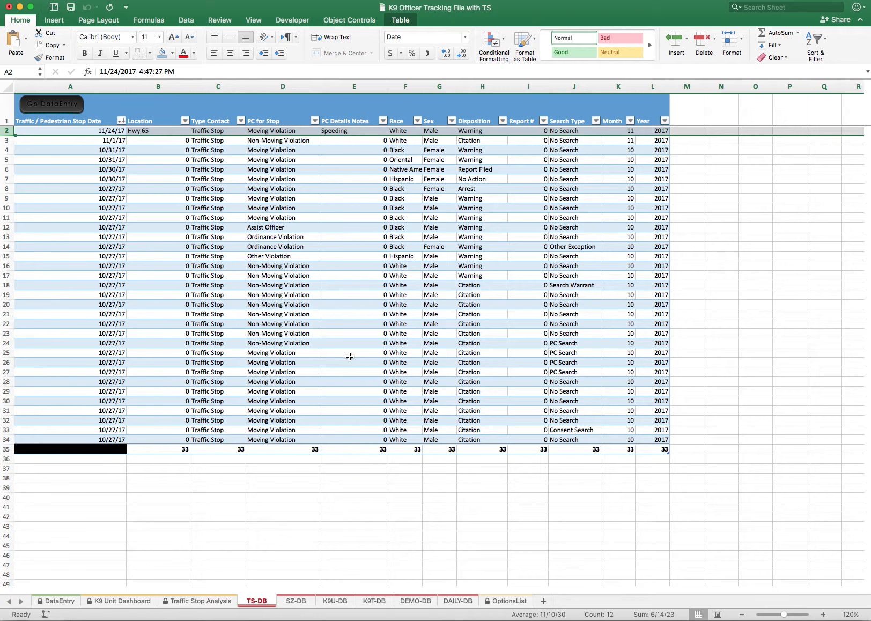
pyautogui.click(46, 107)
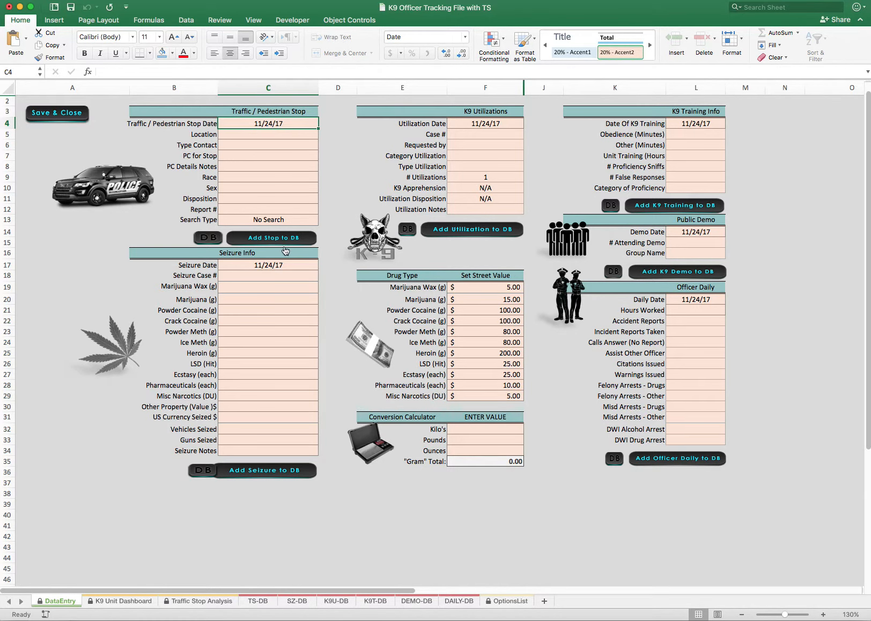
# Examine the Seizure Info section's case number field and its marijuana wax, marijuana and cocaine gram entries
pyautogui.click(238, 274)
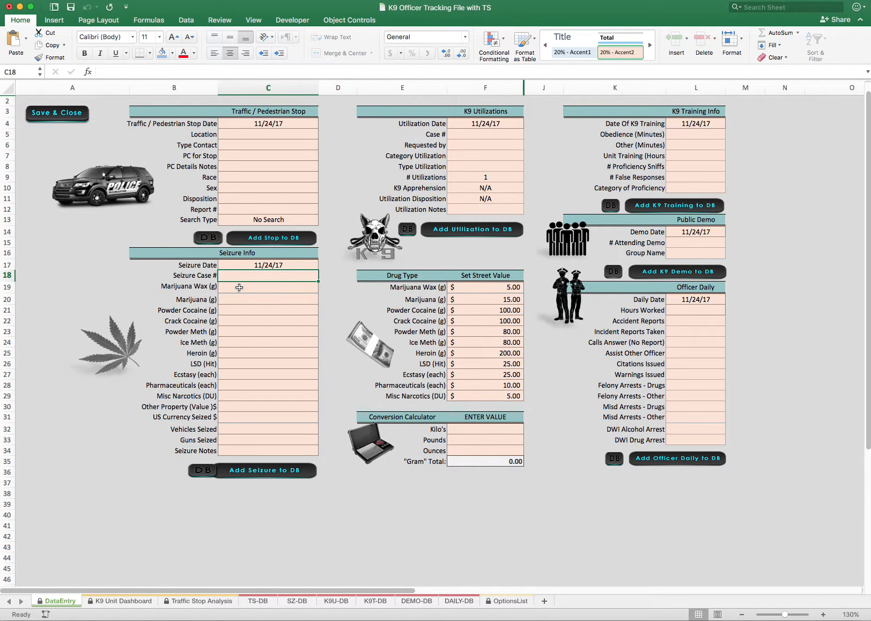
pyautogui.click(237, 324)
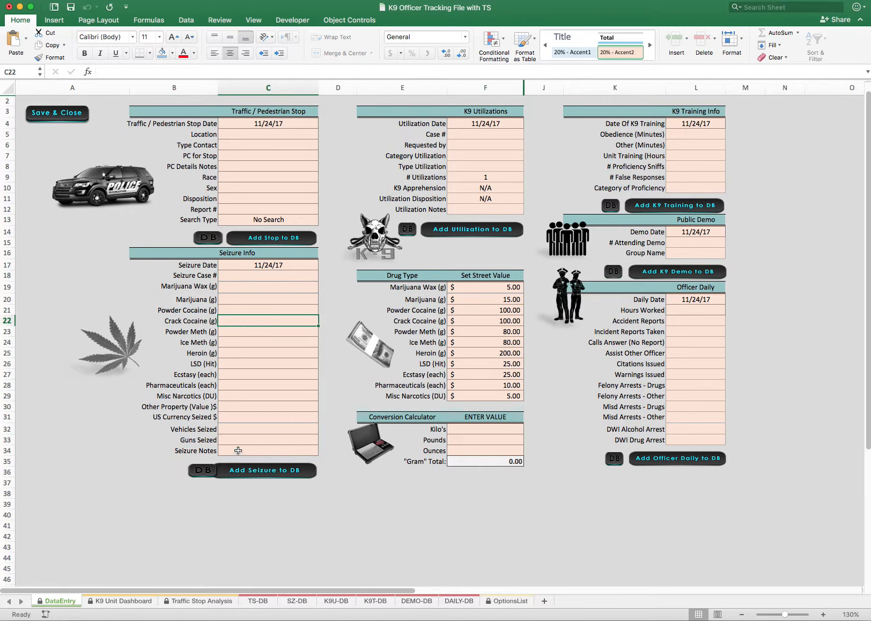
pyautogui.click(189, 287)
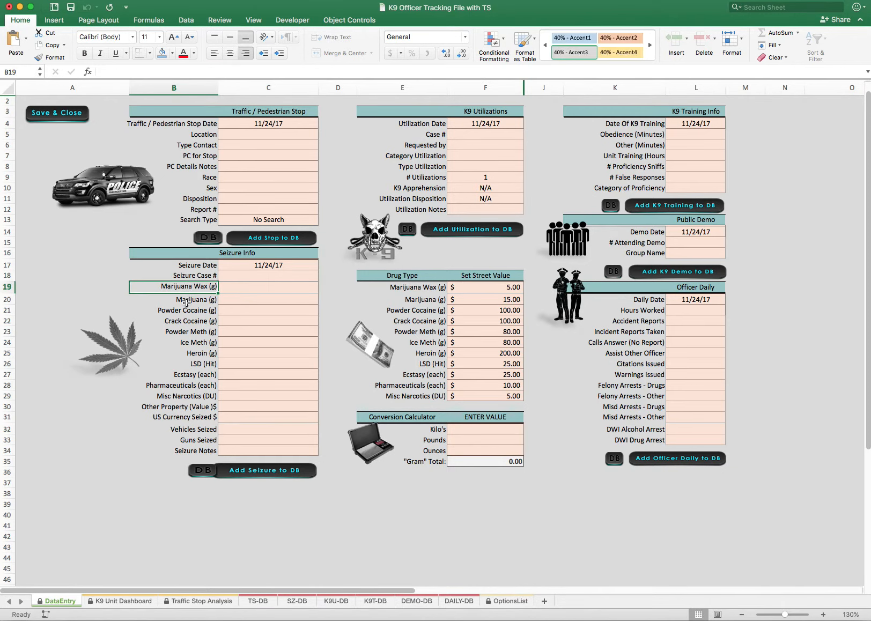
pyautogui.click(189, 300)
pyautogui.click(211, 312)
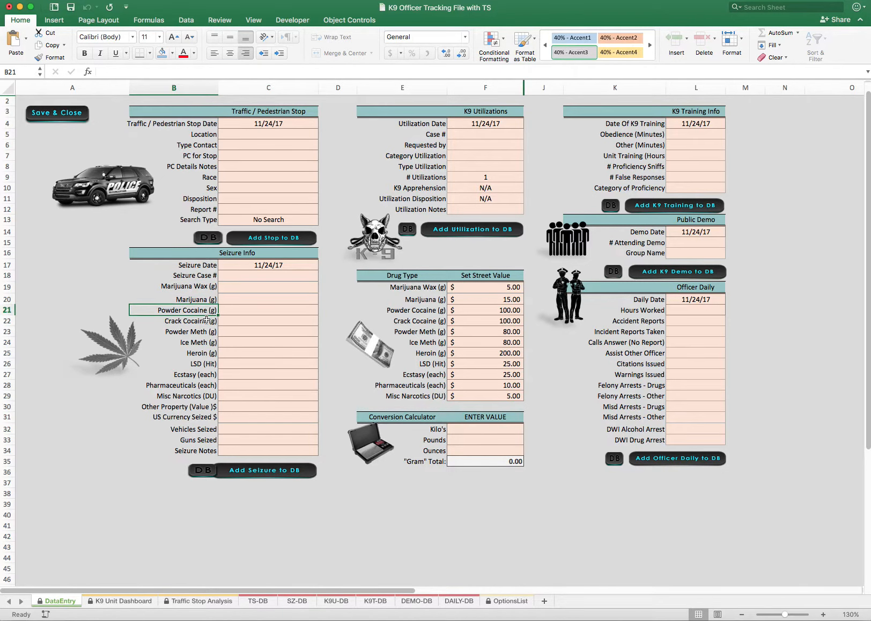
pyautogui.click(204, 299)
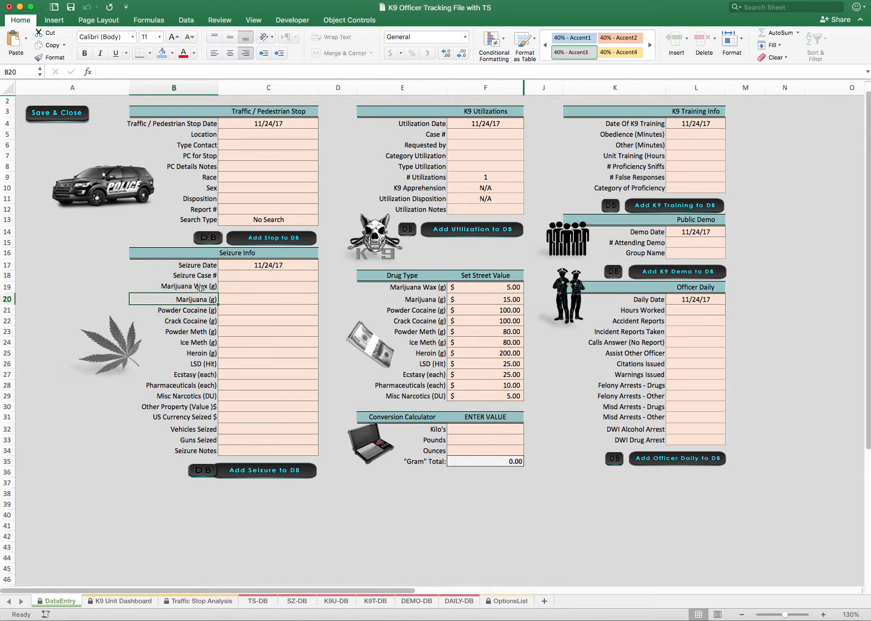
pyautogui.click(201, 289)
pyautogui.click(198, 299)
# Convert 5 pounds to grams in the Conversion Calculator, inspect the gram total and Marijuana field, and clear the pounds value
pyautogui.click(469, 441)
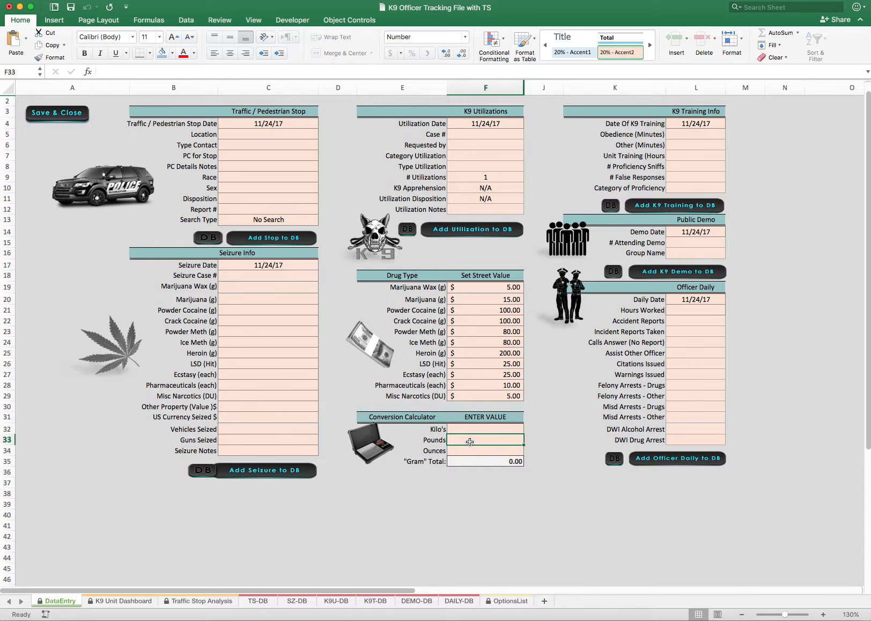
pyautogui.write('5')
pyautogui.press('Return')
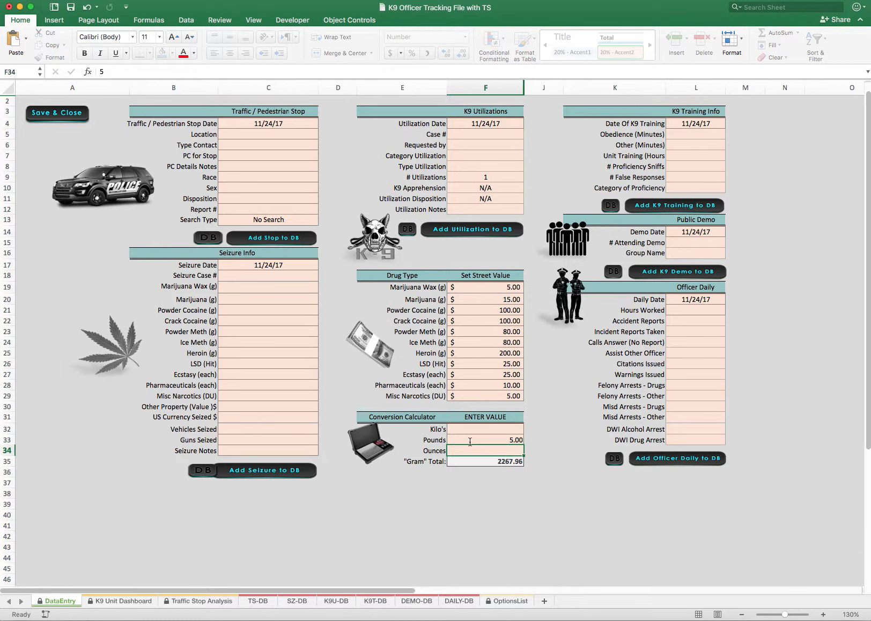
pyautogui.click(487, 463)
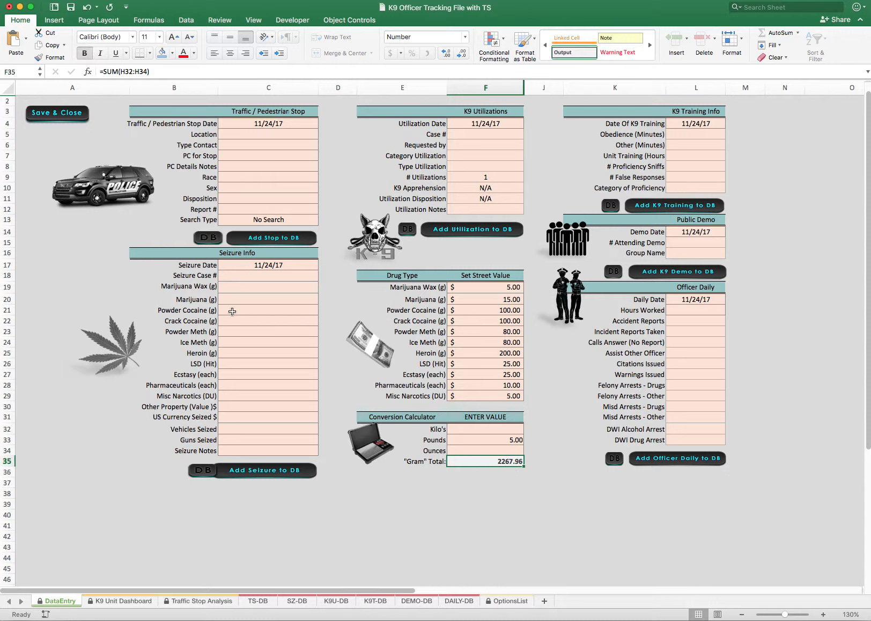
pyautogui.click(253, 301)
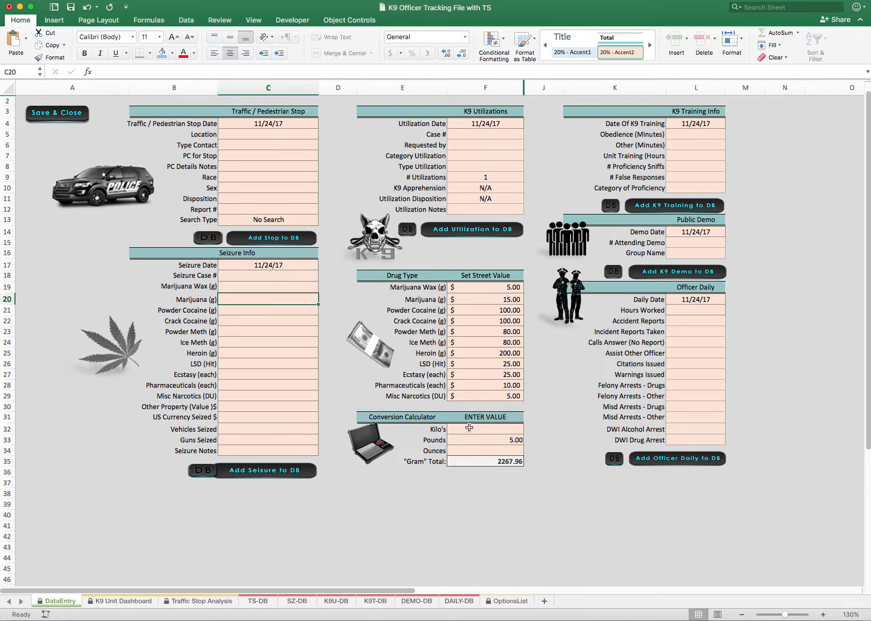
pyautogui.click(505, 442)
pyautogui.press('Delete')
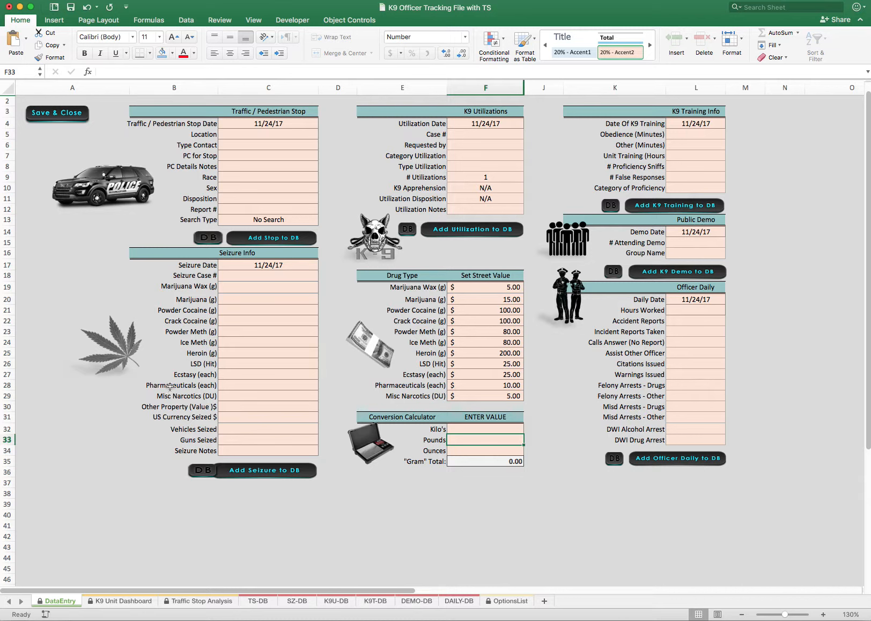
# Inspect the Pharmaceuticals (each) label and entry cell in the Seizure Info section
pyautogui.click(192, 386)
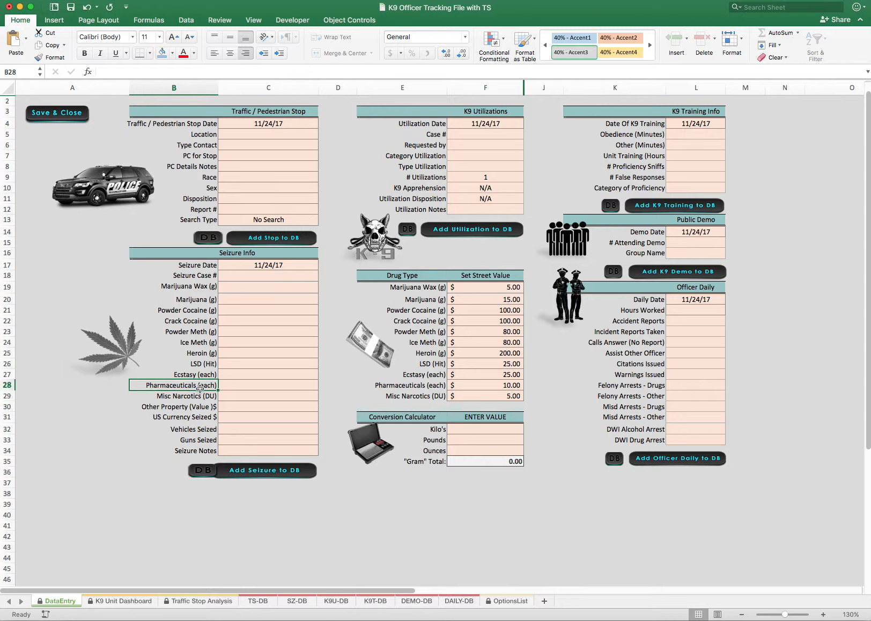
pyautogui.click(235, 385)
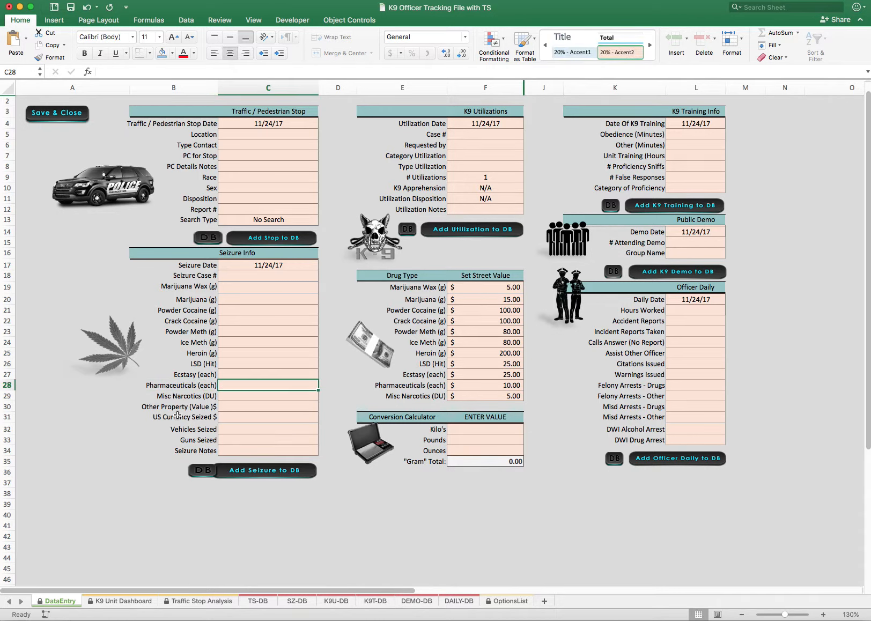
# Examine the remaining Seizure Info fields, from Misc Narcotics and Other Property through US Currency, Vehicles and Guns Seized to Seizure Notes
pyautogui.click(178, 398)
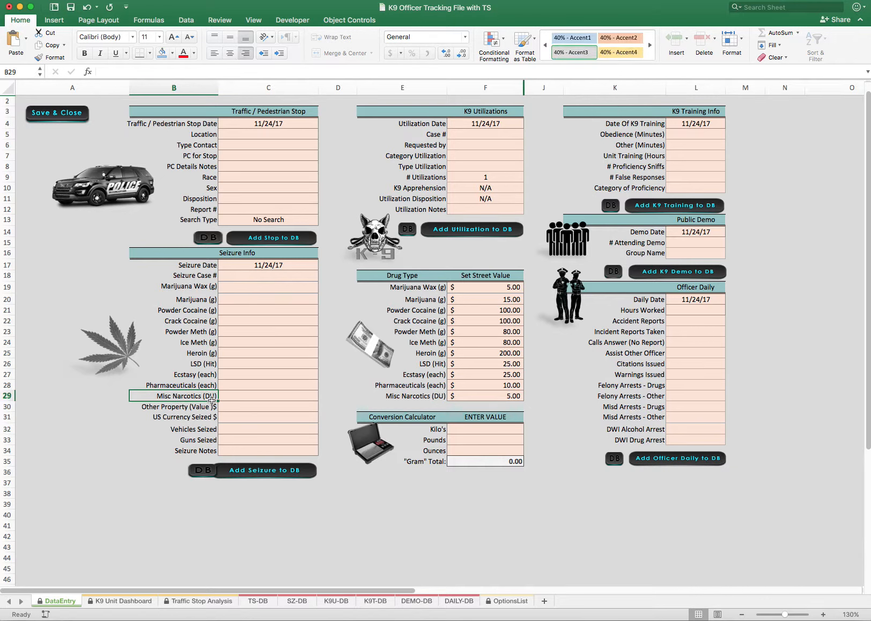
pyautogui.click(230, 398)
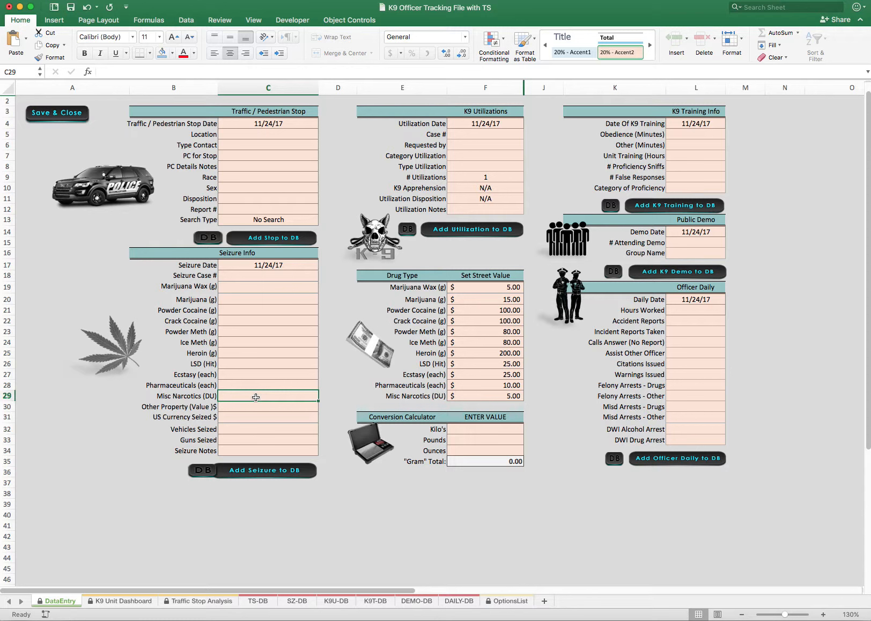
pyautogui.click(175, 409)
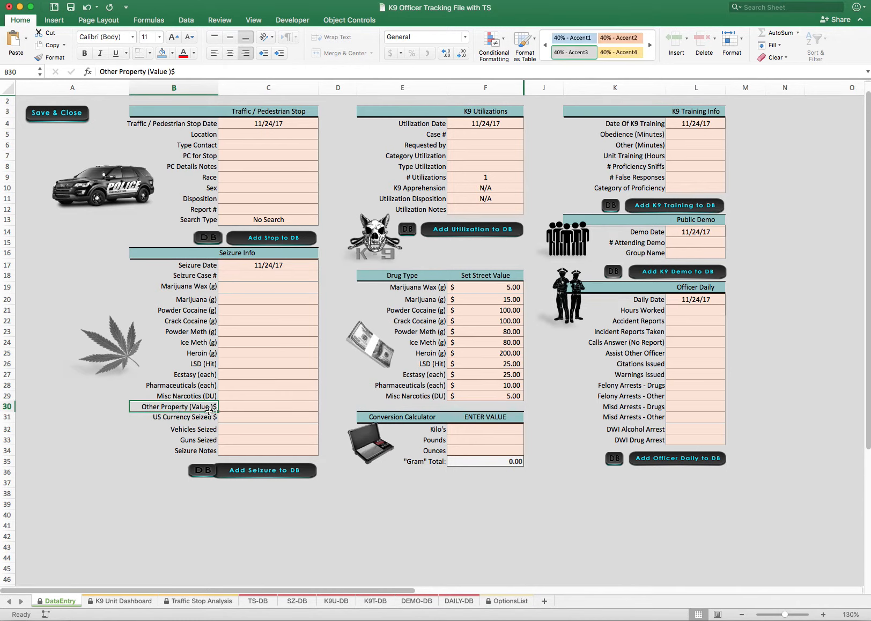
pyautogui.click(234, 409)
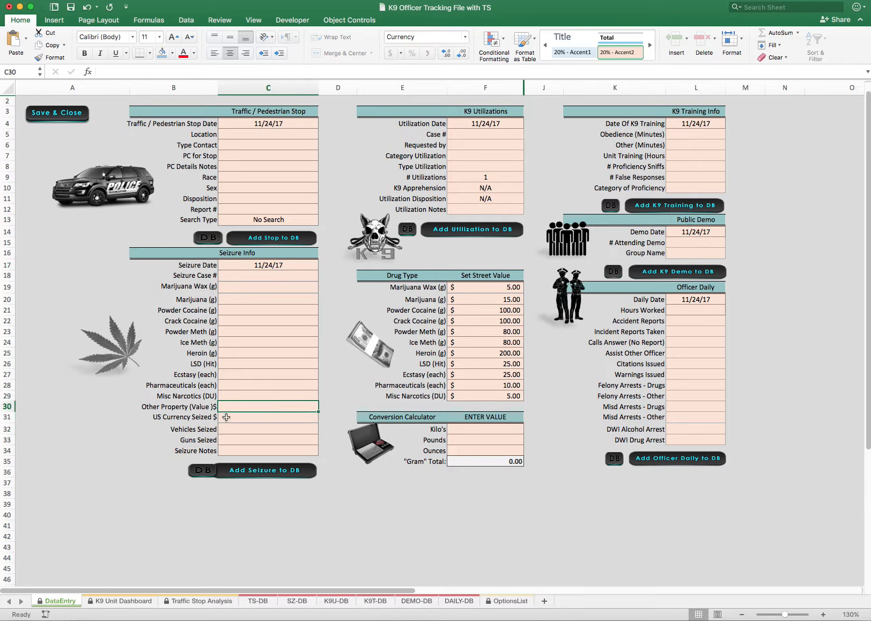
pyautogui.click(231, 417)
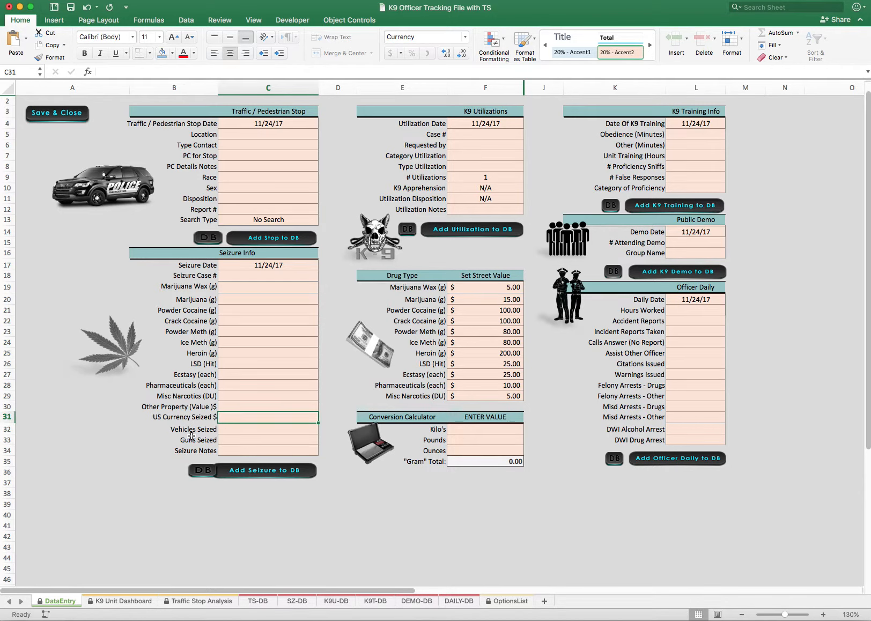
pyautogui.click(241, 432)
pyautogui.click(234, 440)
pyautogui.click(234, 451)
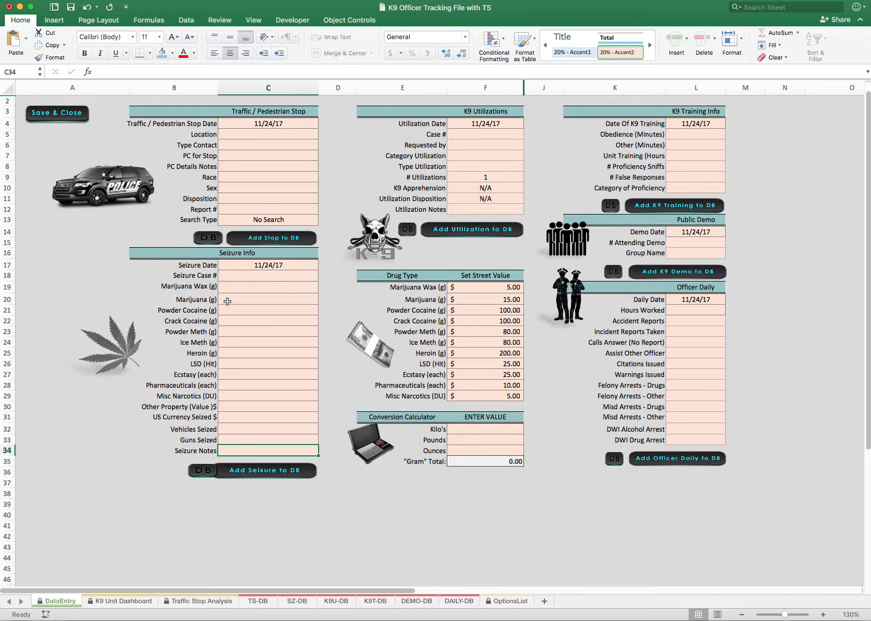
# Enter 100 grams of Marijuana in Seizure Info and select the street values of all listed drug types
pyautogui.click(268, 295)
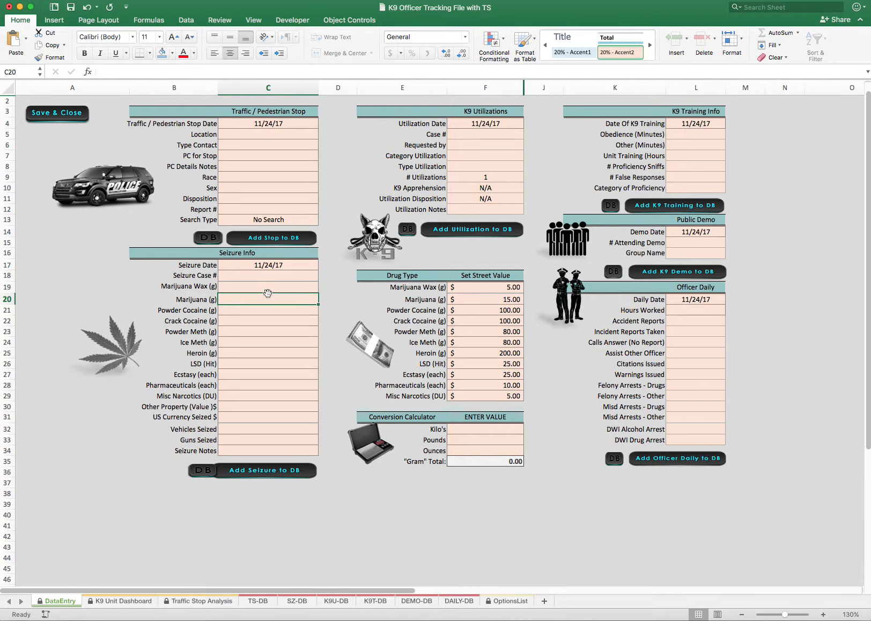
pyautogui.write('100')
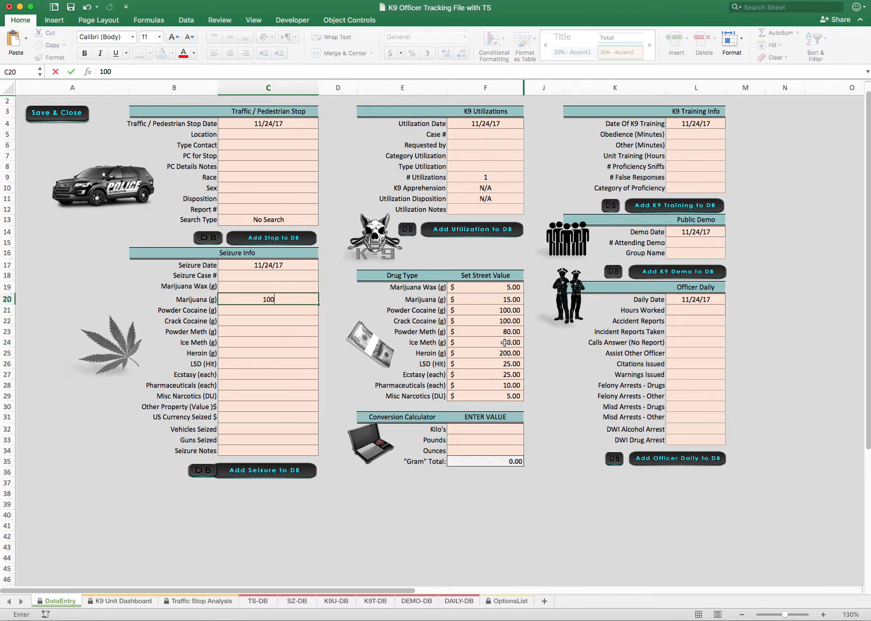
pyautogui.moveTo(489, 290); pyautogui.dragTo(489, 396)
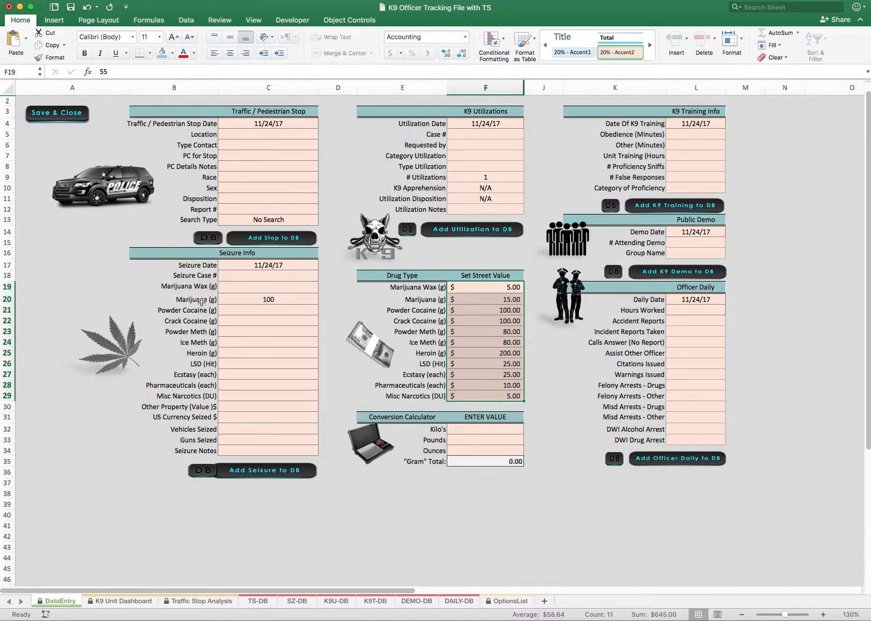
# Compare the seized Marijuana amount with its street value and inspect the Marijuana Wax and Powder Cocaine street values
pyautogui.click(258, 299)
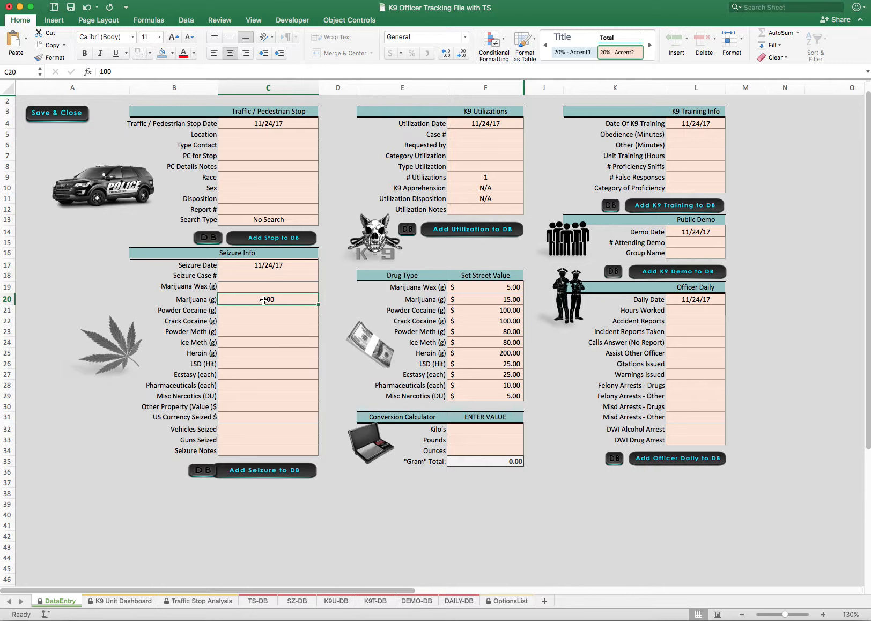
pyautogui.click(502, 301)
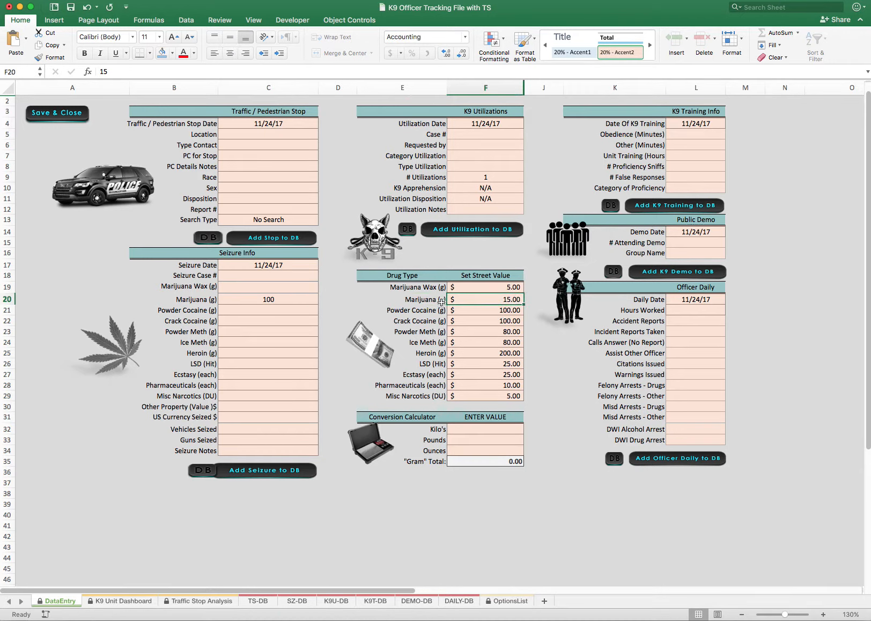
pyautogui.click(478, 290)
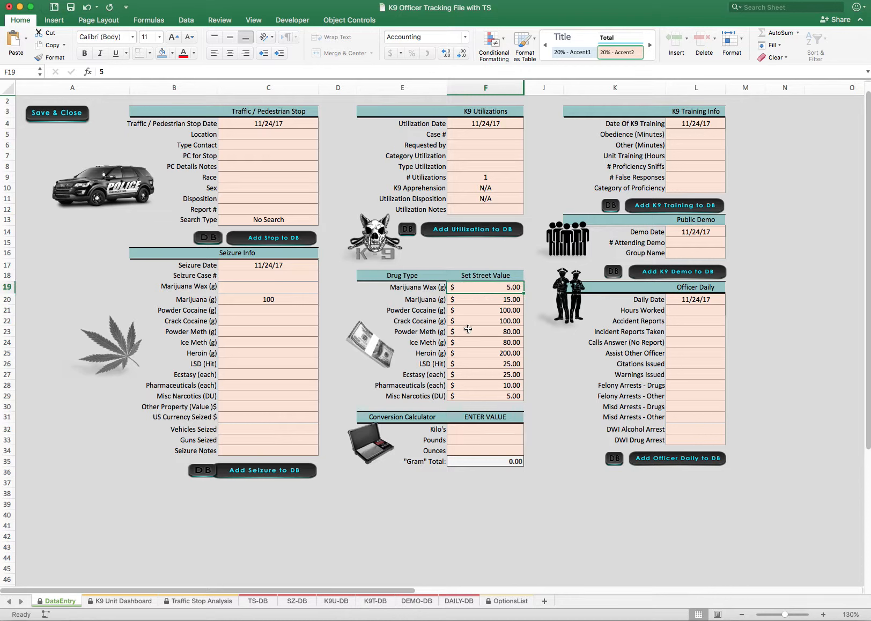
pyautogui.click(490, 299)
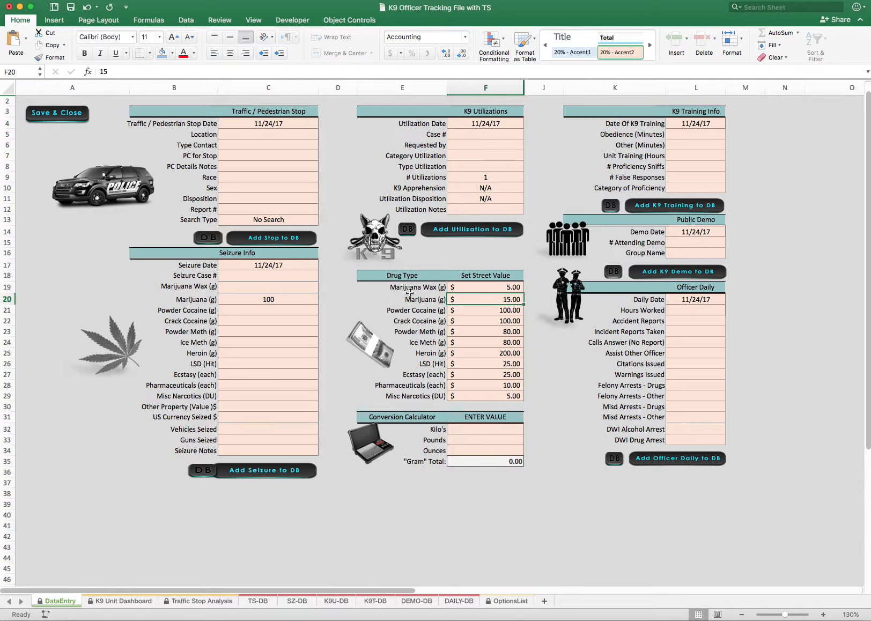
pyautogui.click(482, 314)
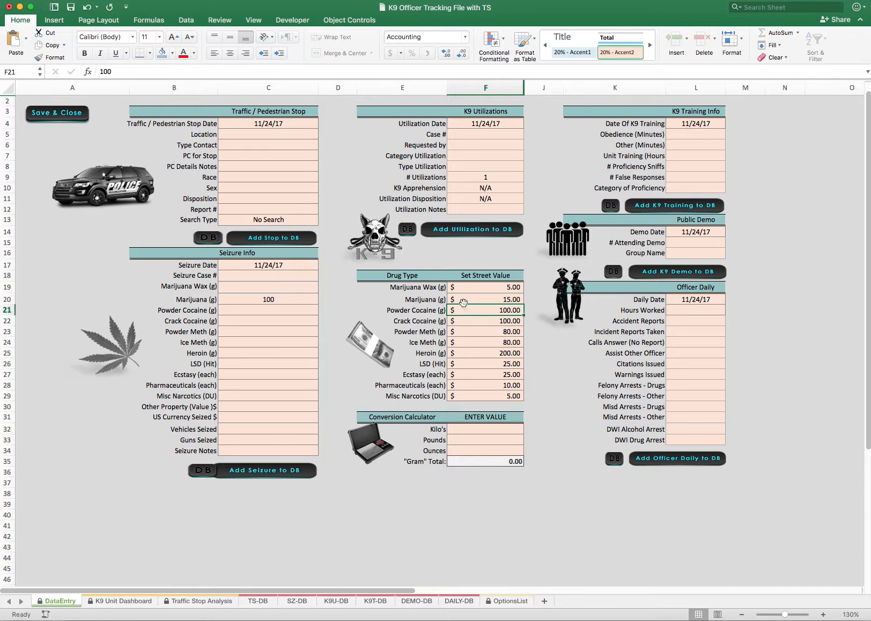
# Inspect the Utilization Date, Case # and Requested by fields of the K9 Utilizations section
pyautogui.click(421, 124)
pyautogui.click(433, 136)
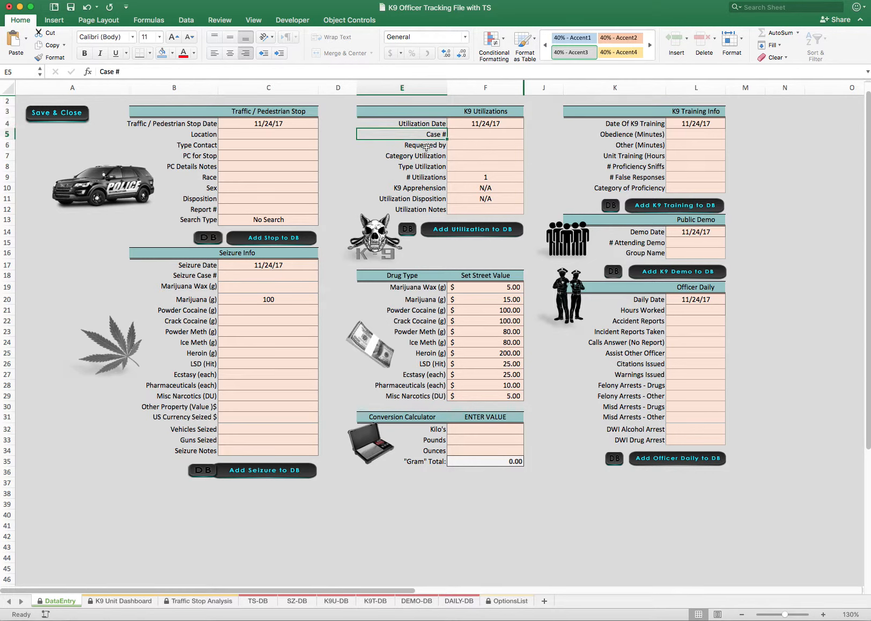
pyautogui.click(432, 124)
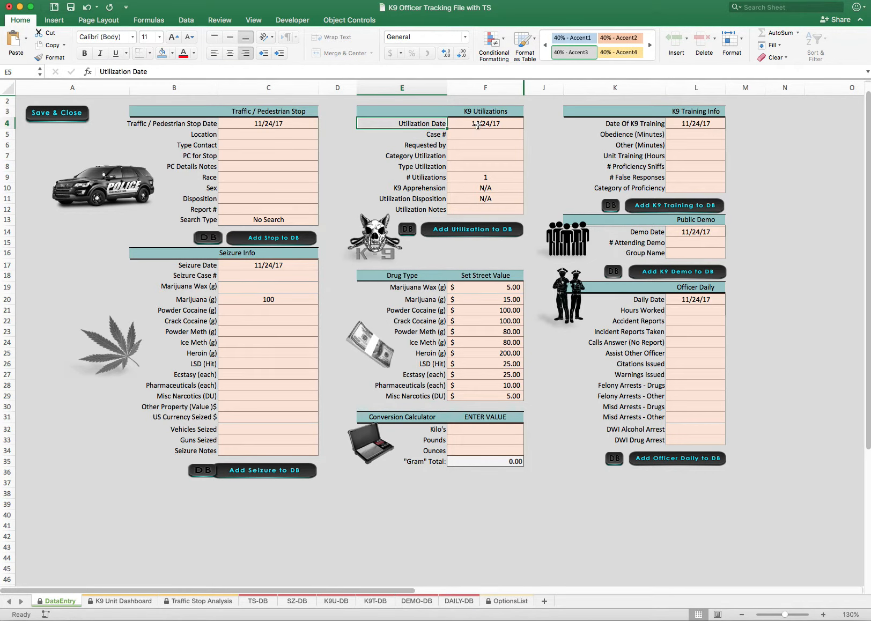
pyautogui.click(437, 135)
pyautogui.click(471, 133)
pyautogui.click(429, 146)
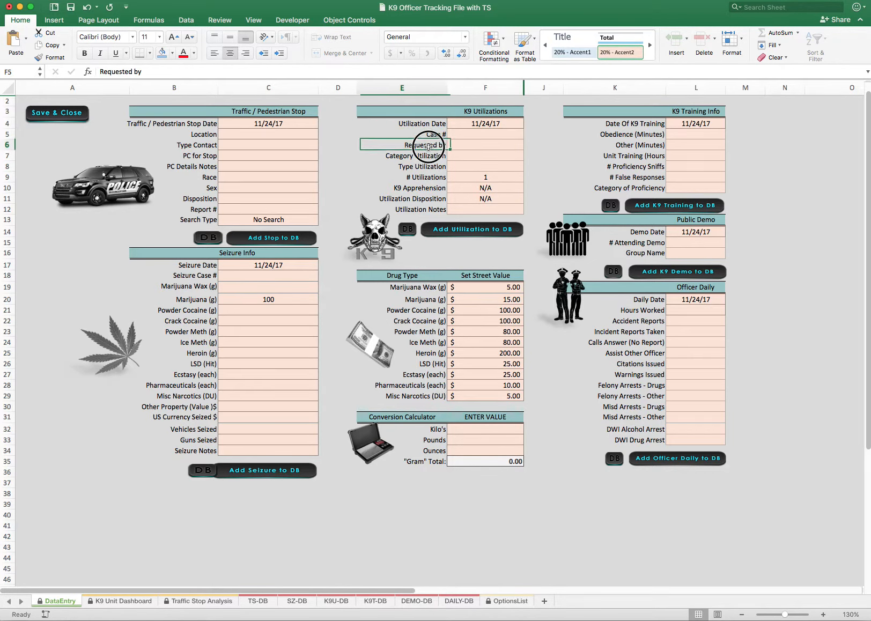
pyautogui.click(521, 148)
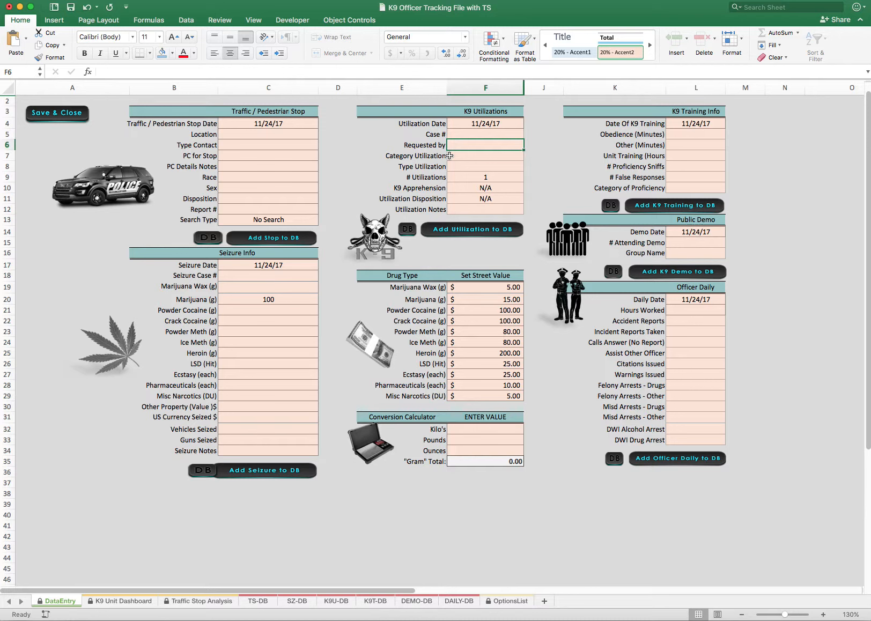
# Set Category Utilization to Detection in K9 Utilizations and review the Type Utilization options offered for it
pyautogui.click(398, 158)
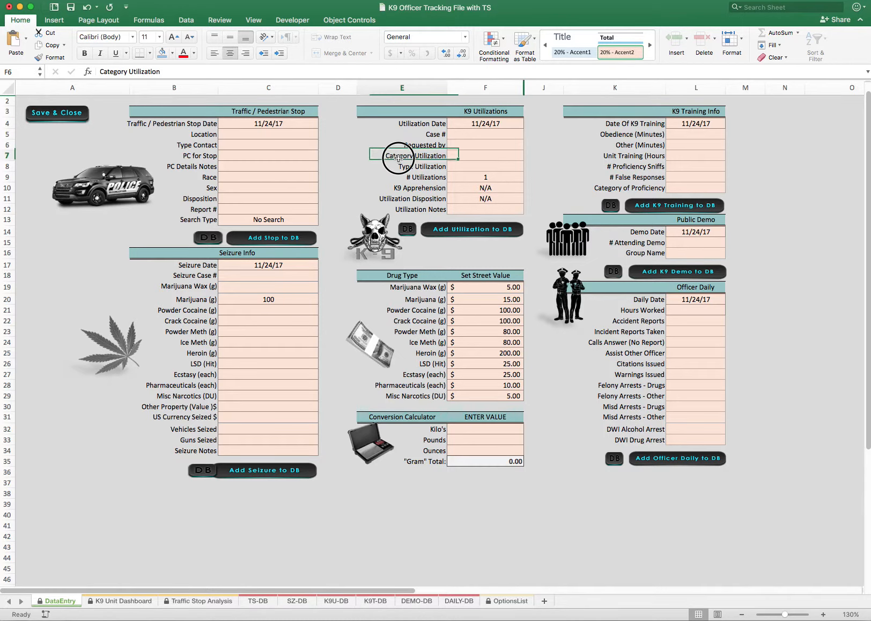
pyautogui.click(462, 156)
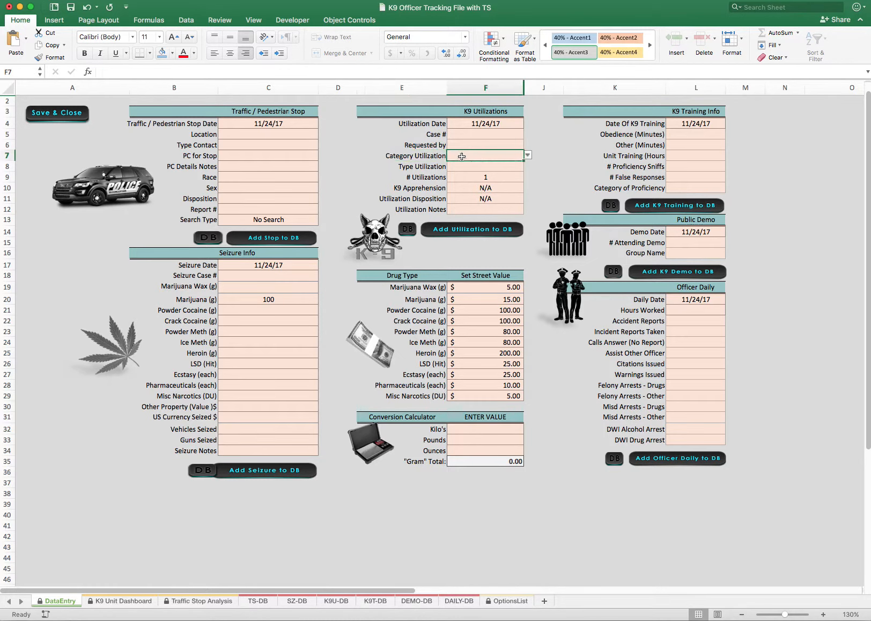
pyautogui.click(528, 156)
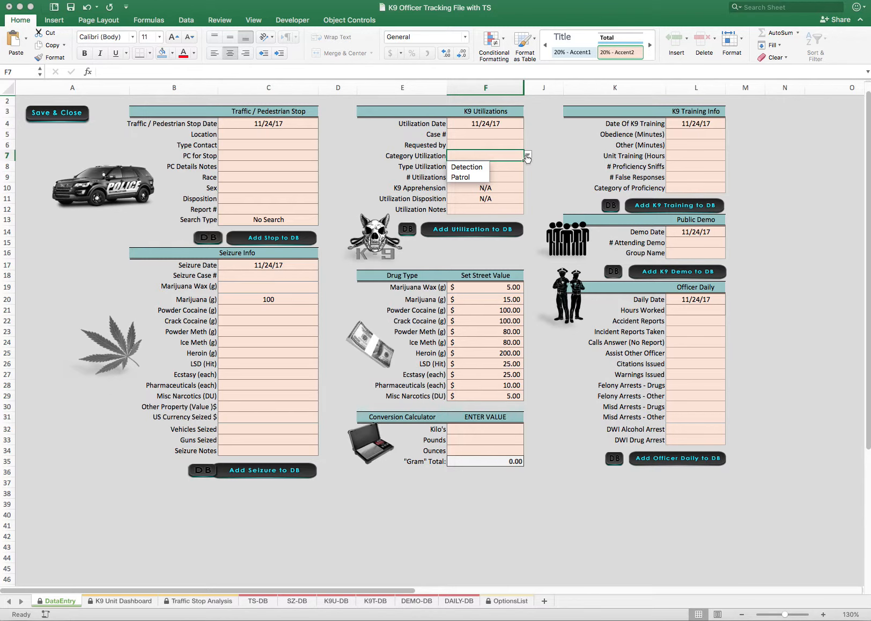
pyautogui.hscroll(3, 528, 158)
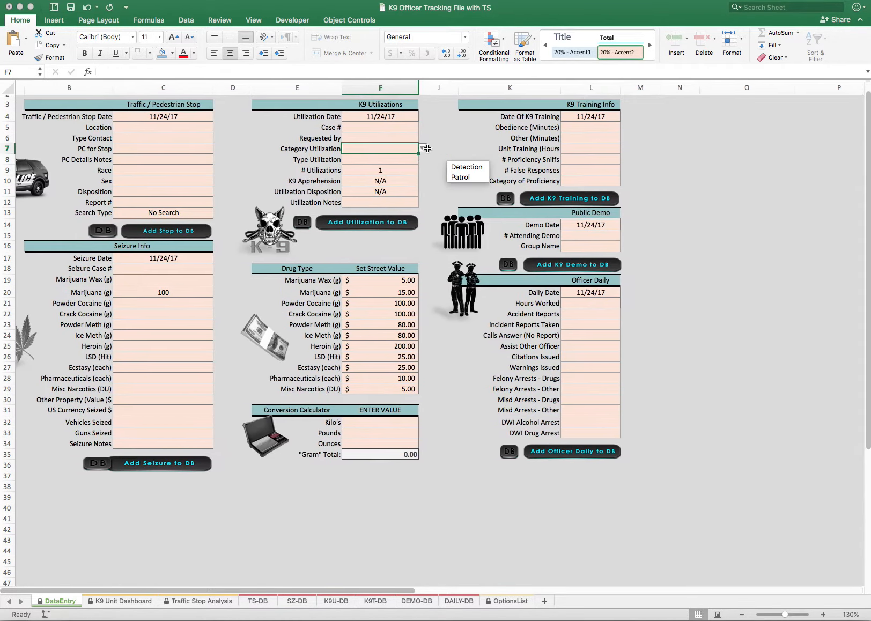
pyautogui.hscroll(-3, 384, 152)
pyautogui.click(467, 167)
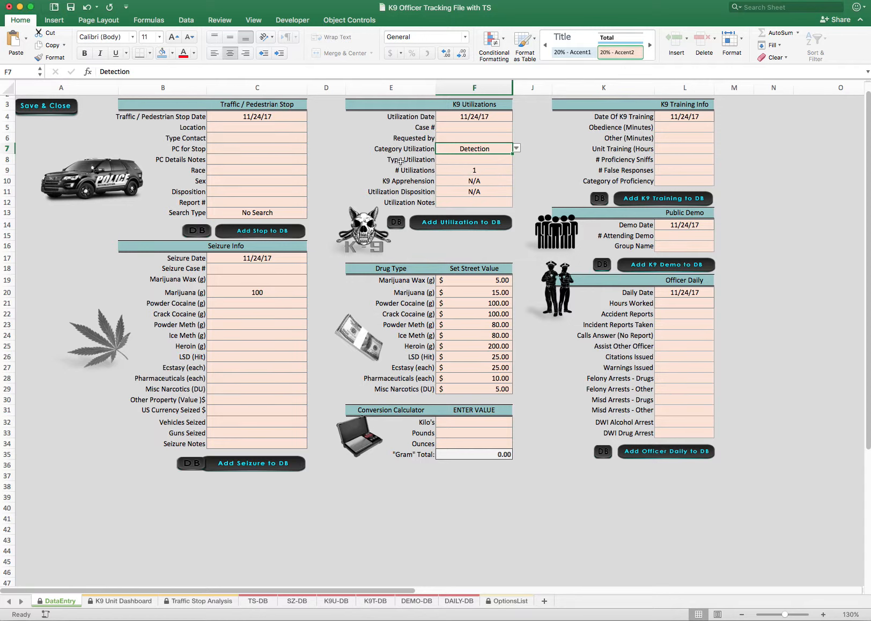
pyautogui.click(452, 160)
pyautogui.click(517, 159)
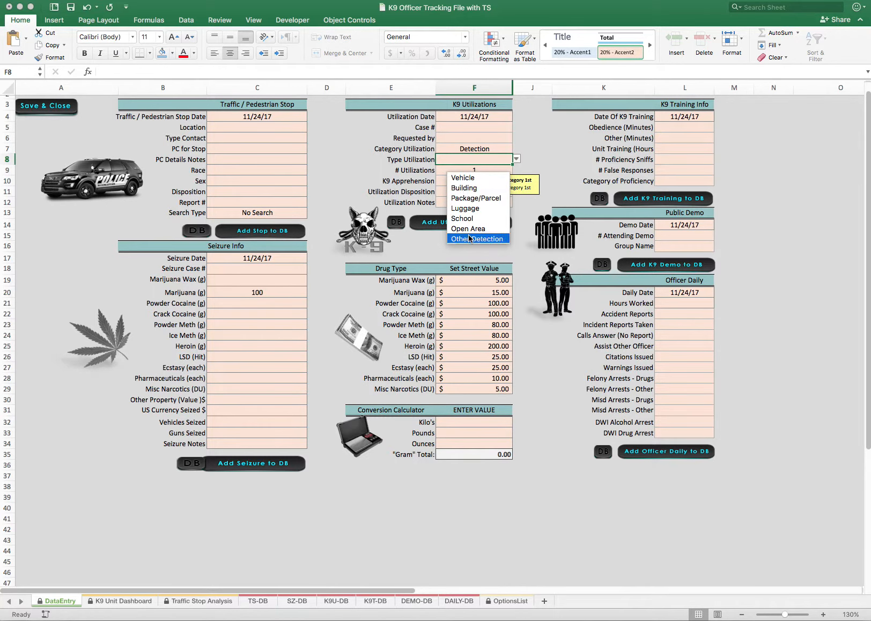
pyautogui.click(472, 149)
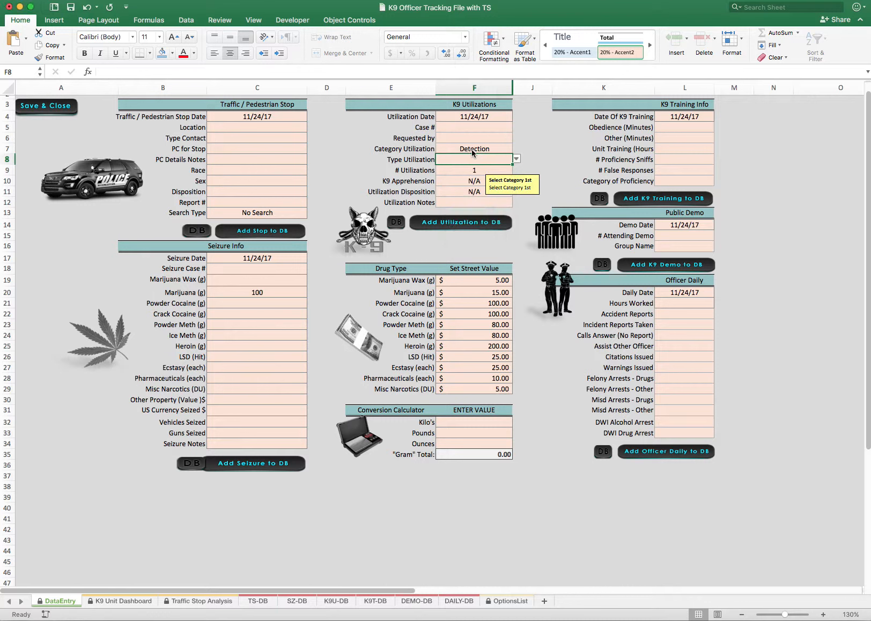
# Switch Category Utilization to Patrol and review the patrol options for Type Utilization without choosing one
pyautogui.click(476, 149)
pyautogui.hotkey('alt', 'Down')
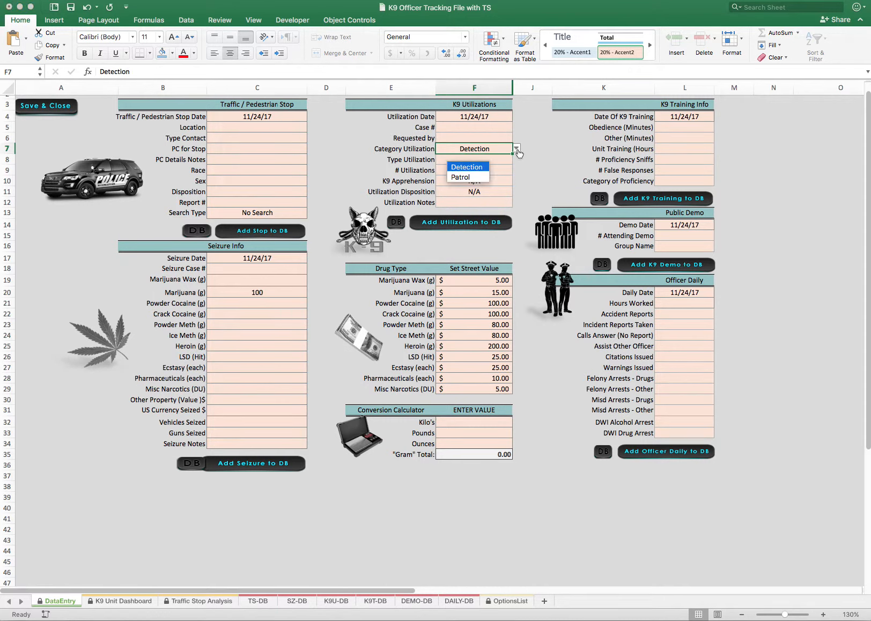
pyautogui.click(470, 180)
pyautogui.click(467, 159)
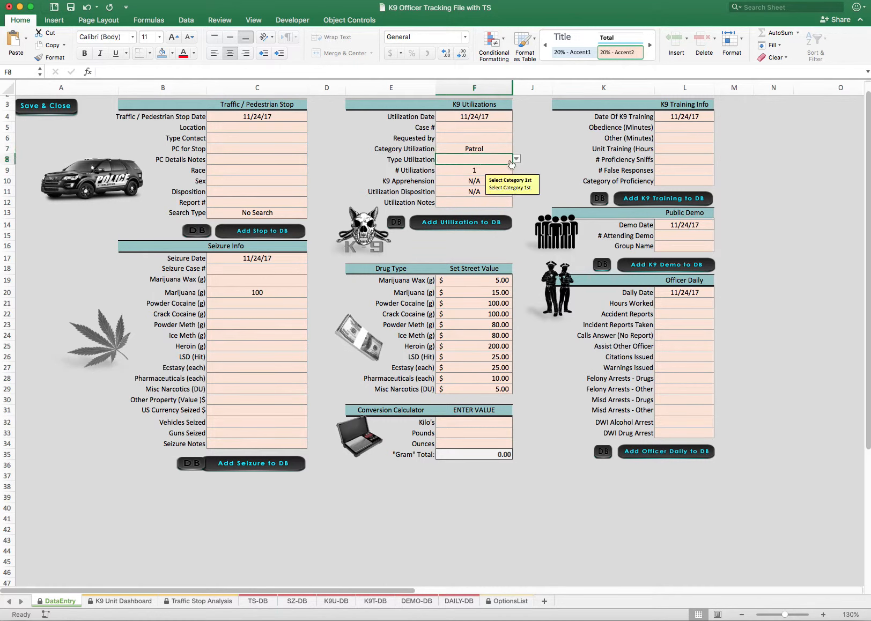
pyautogui.click(517, 160)
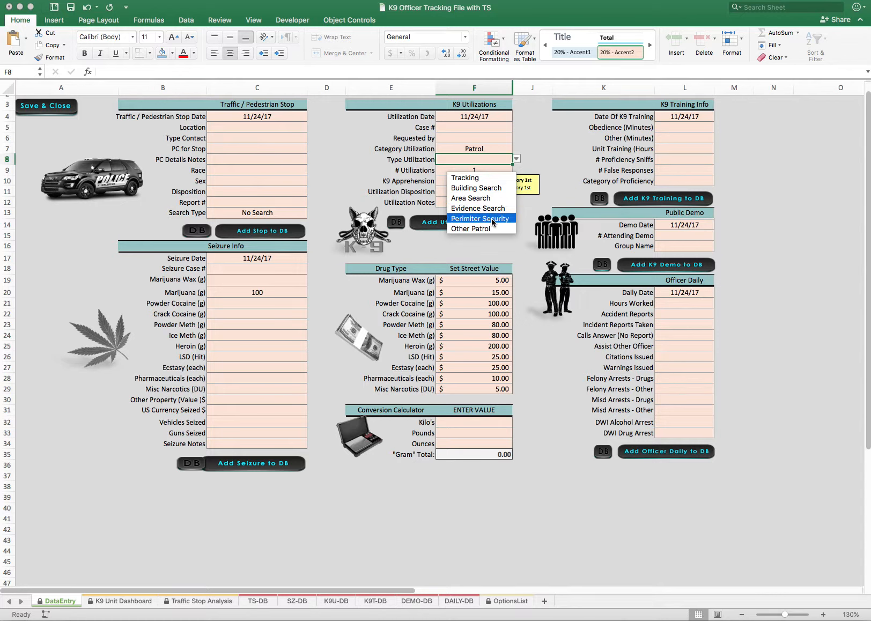
pyautogui.click(449, 174)
pyautogui.click(483, 171)
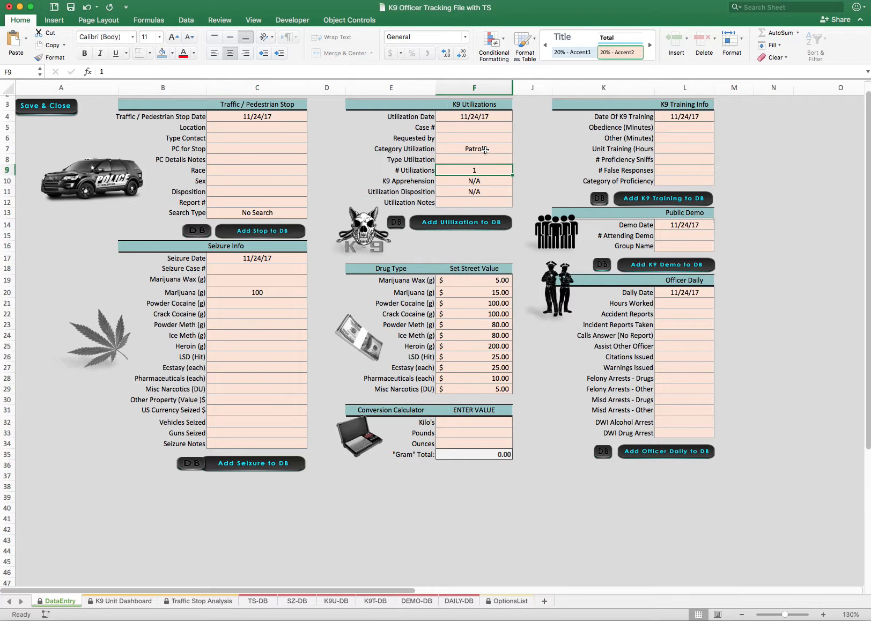
# Set Category Utilization to Detection and Type Utilization to Vehicle, and select the # Utilizations cell
pyautogui.click(485, 150)
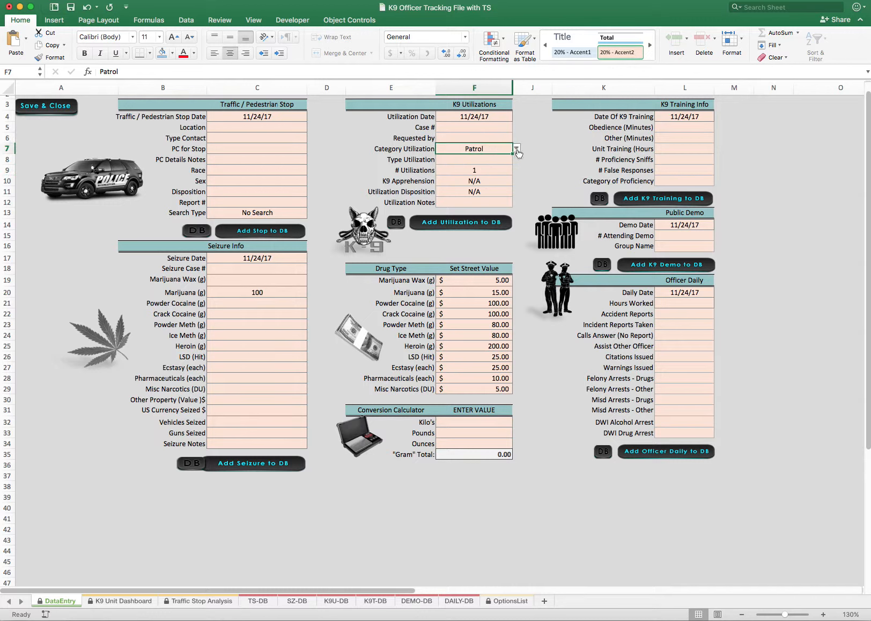
pyautogui.click(516, 149)
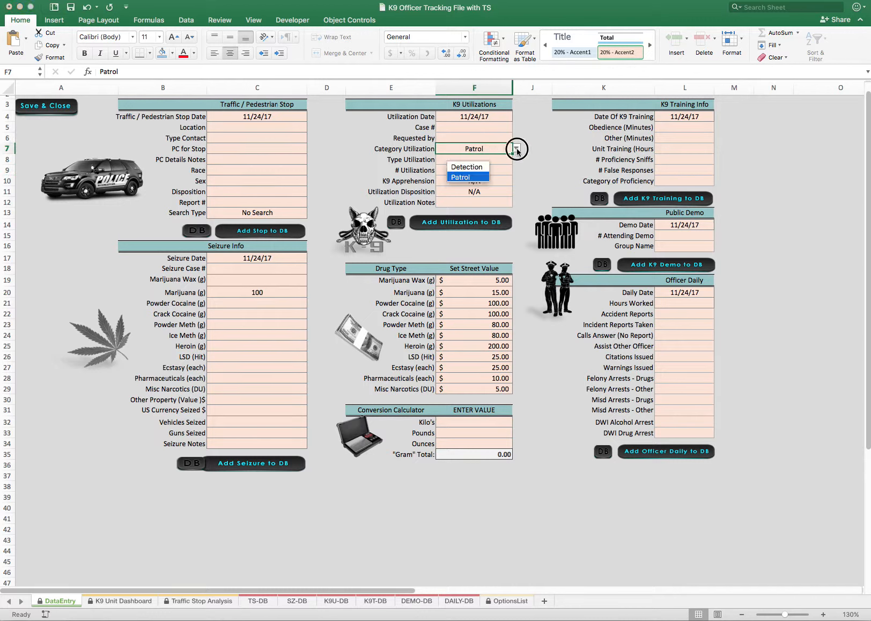
pyautogui.click(479, 171)
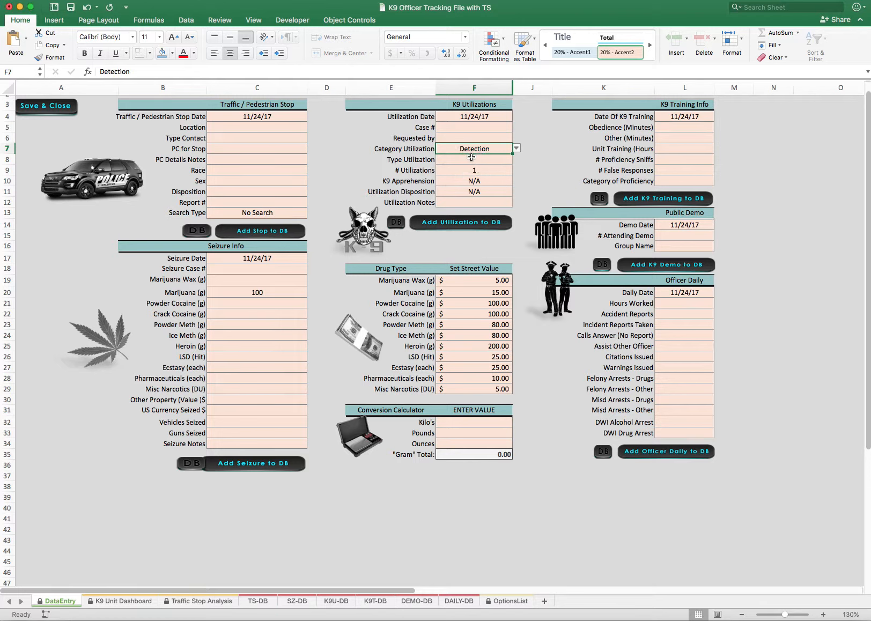
pyautogui.click(471, 157)
pyautogui.click(517, 159)
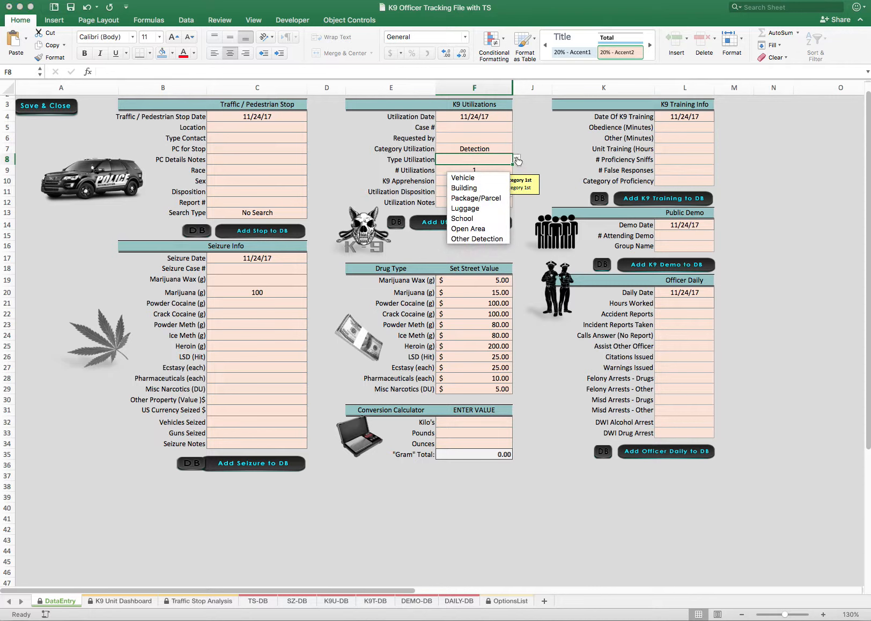
pyautogui.click(476, 179)
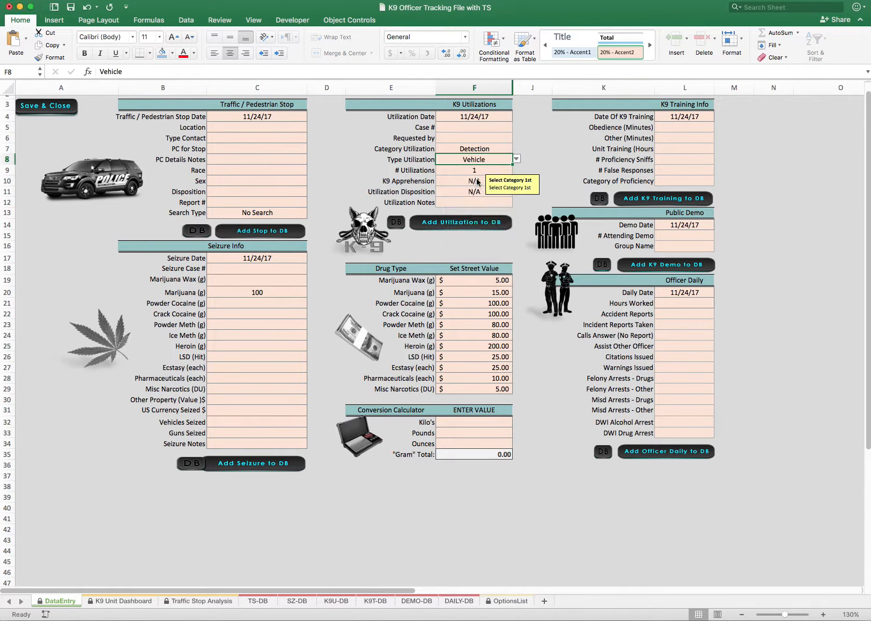
pyautogui.click(472, 172)
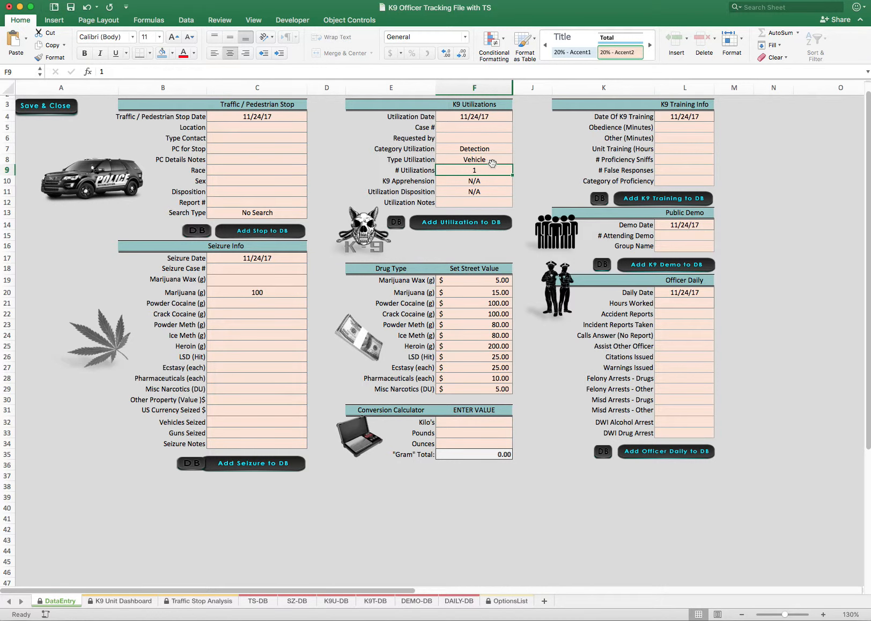
# Set # Utilizations to 10 and, after trying No Alert, set Utilization Disposition back to N/A in K9 Utilizations
pyautogui.write('10')
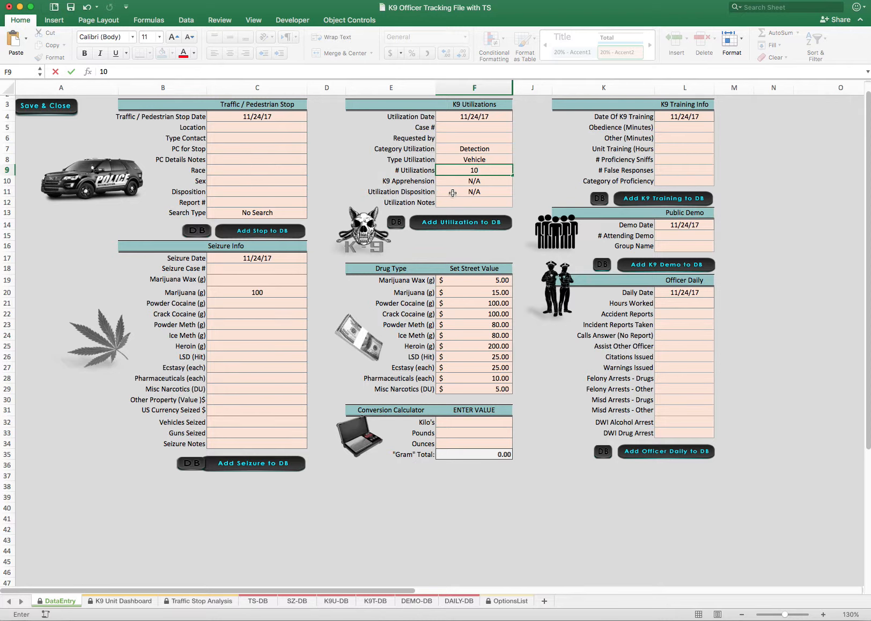
pyautogui.click(452, 192)
pyautogui.click(516, 192)
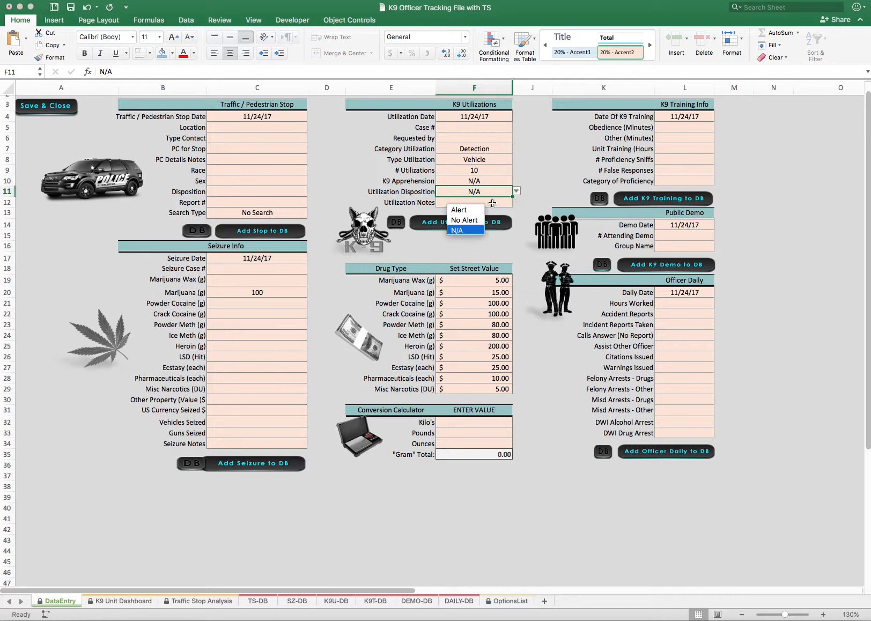
pyautogui.click(471, 220)
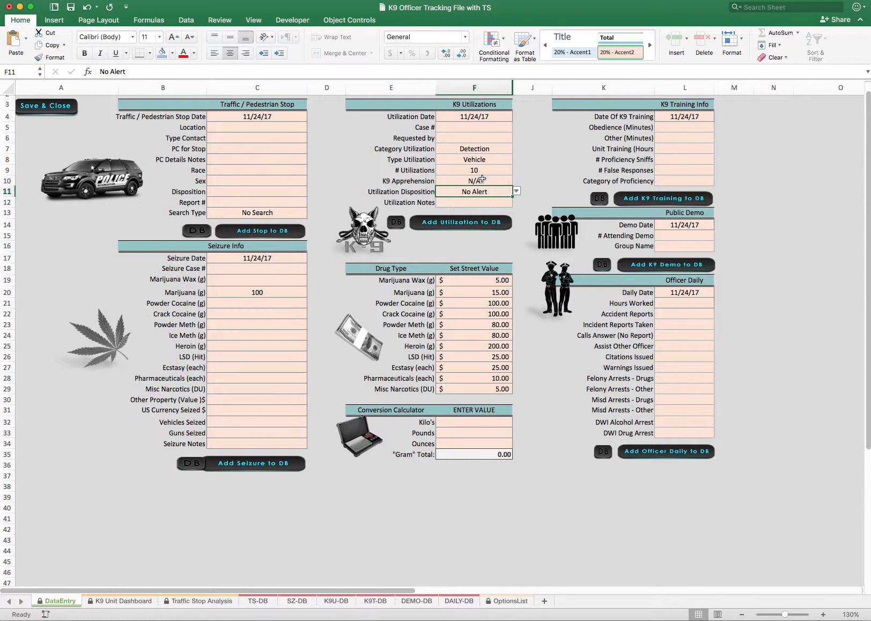
pyautogui.click(516, 191)
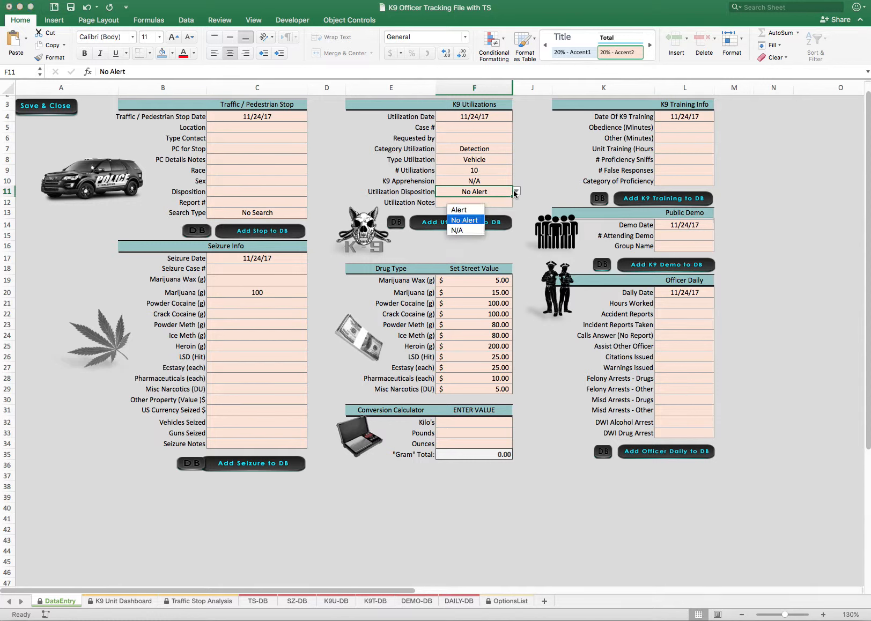
pyautogui.click(470, 230)
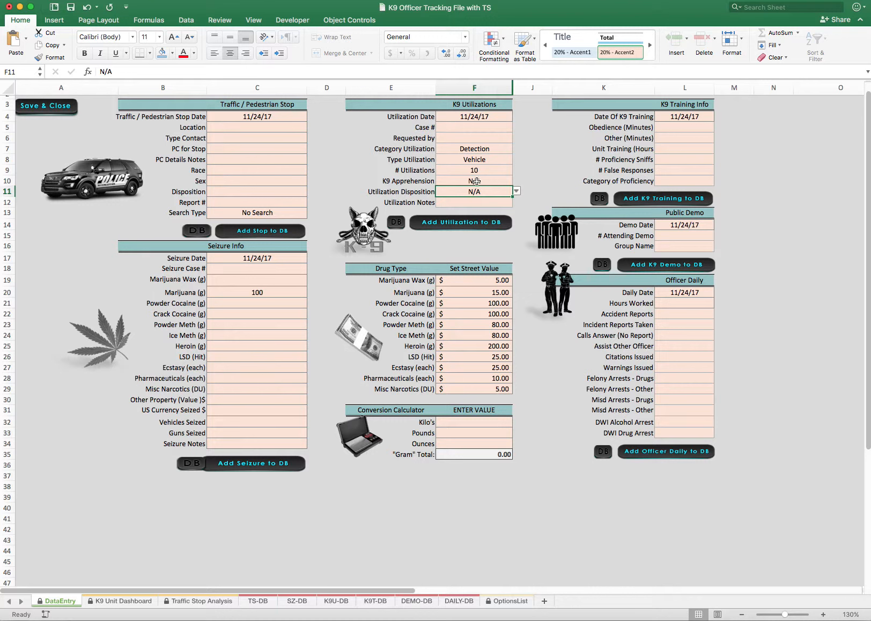
# Examine the K9 Apprehension, Utilization Disposition and # Utilizations fields of the K9 Utilizations section
pyautogui.click(477, 181)
pyautogui.click(473, 191)
pyautogui.click(474, 182)
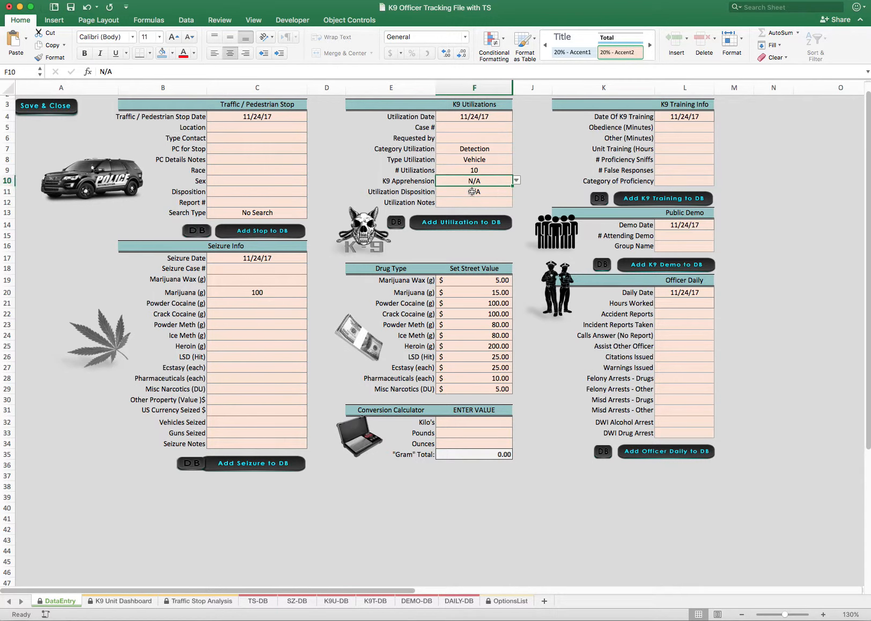
pyautogui.click(473, 191)
pyautogui.click(473, 182)
pyautogui.click(473, 191)
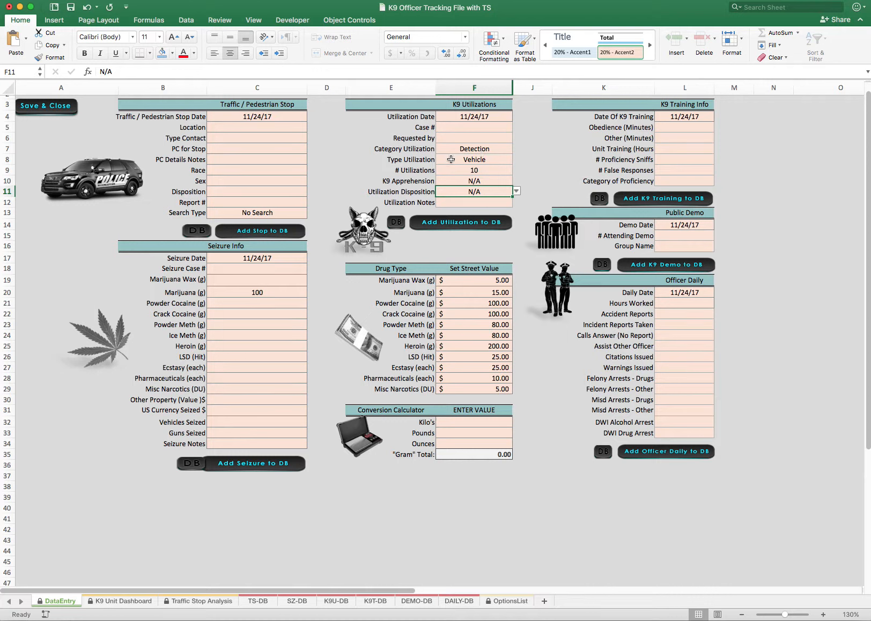
pyautogui.click(471, 171)
pyautogui.click(474, 181)
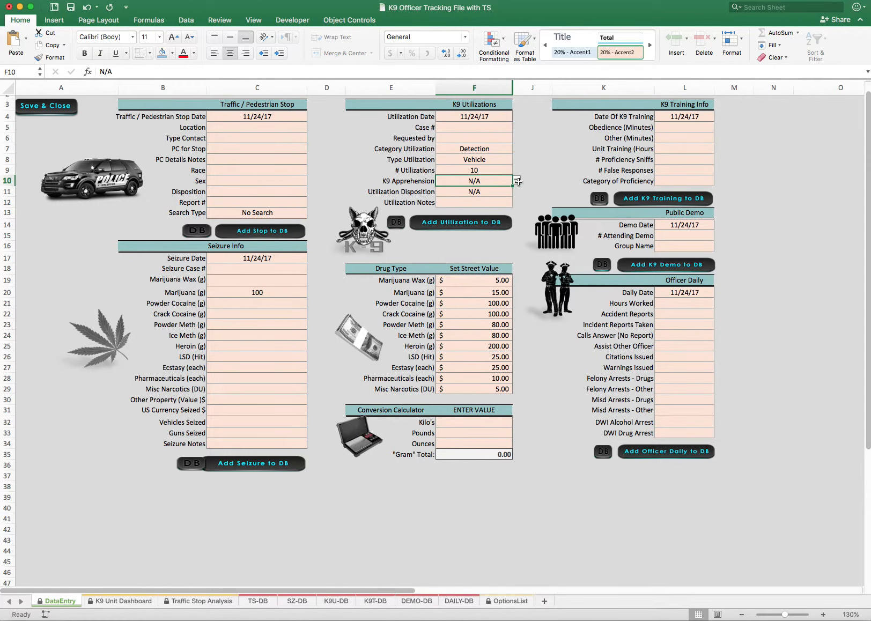
pyautogui.click(517, 182)
pyautogui.click(516, 180)
# Set Category Utilization to Patrol and Type Utilization to Tracking in the K9 Utilizations section
pyautogui.click(480, 153)
pyautogui.click(516, 148)
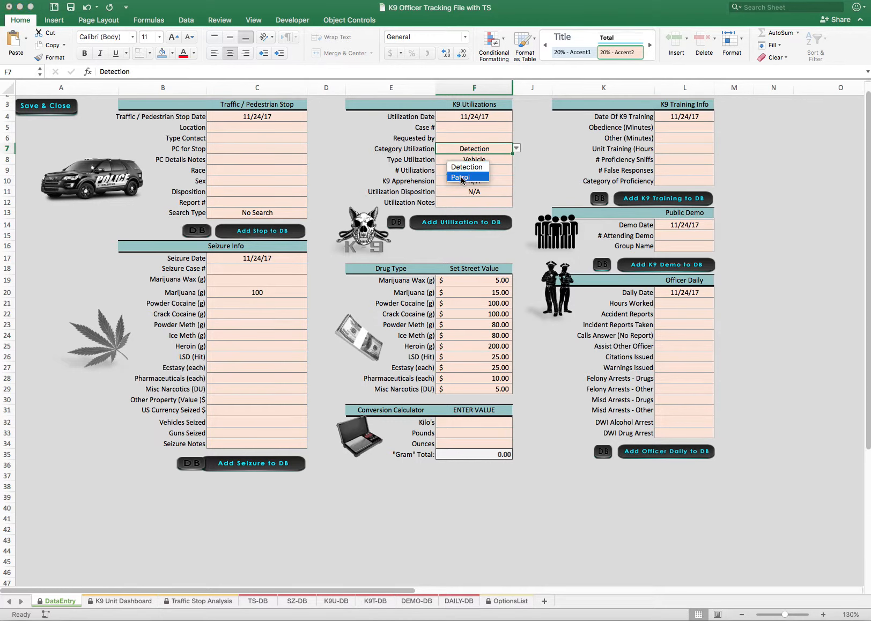
pyautogui.click(475, 173)
pyautogui.click(477, 159)
pyautogui.click(516, 159)
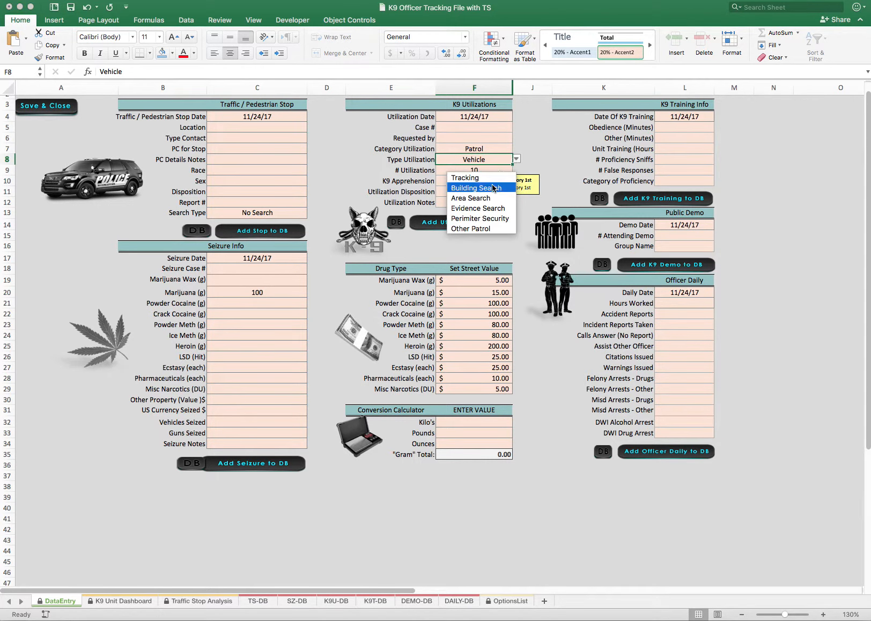
pyautogui.click(466, 177)
pyautogui.click(516, 159)
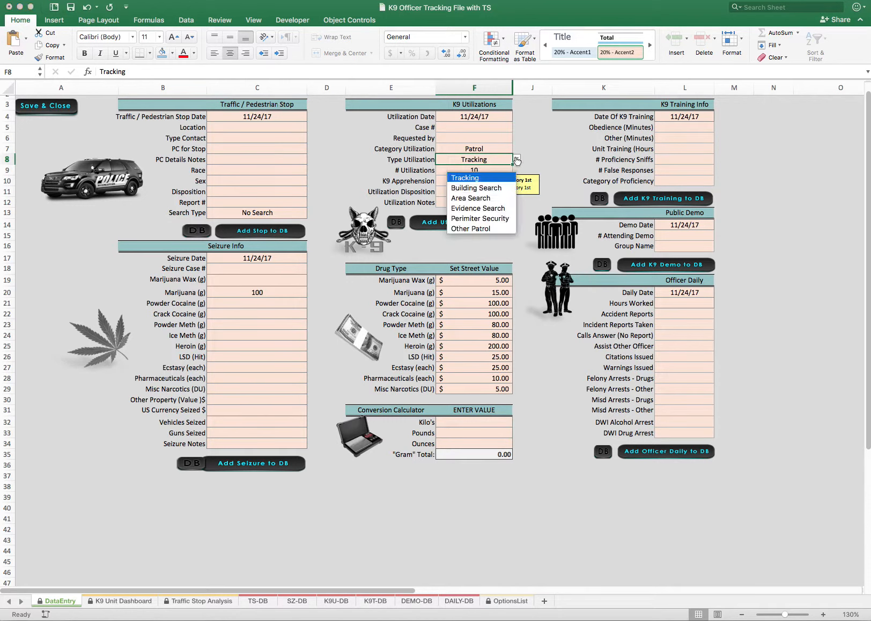
pyautogui.click(465, 178)
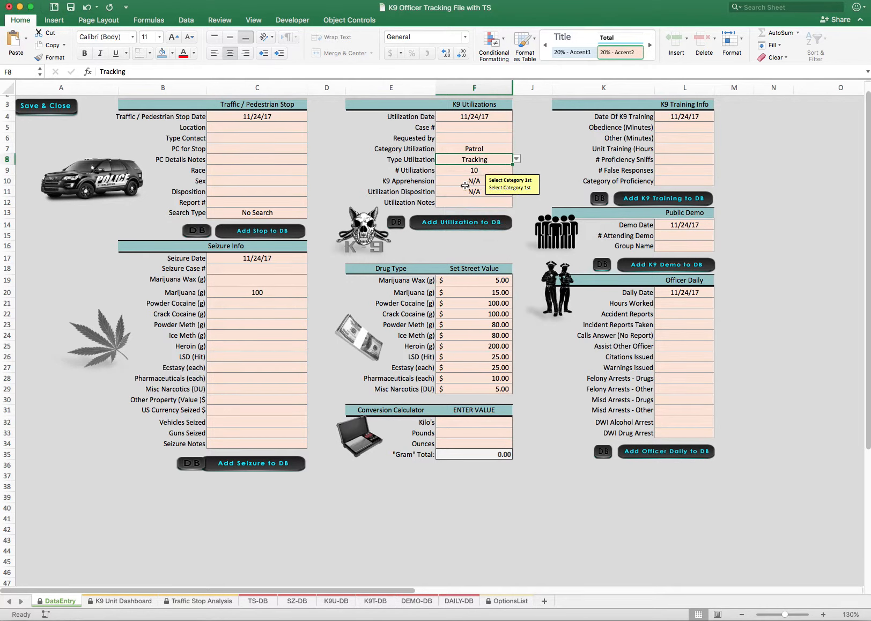
# Review the K9 Apprehension options without choosing one, and inspect the Utilization Disposition and Utilization Notes cells
pyautogui.click(465, 183)
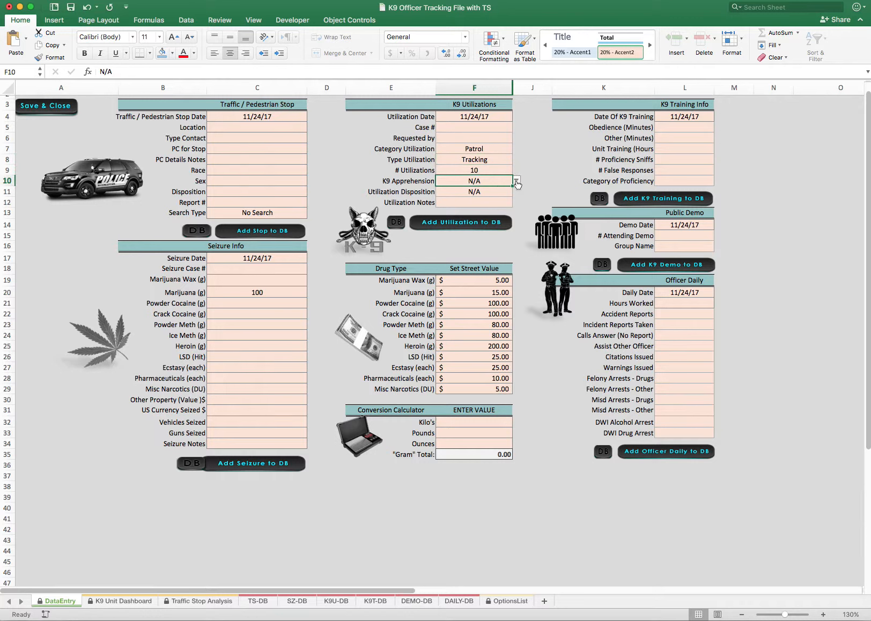
pyautogui.click(517, 182)
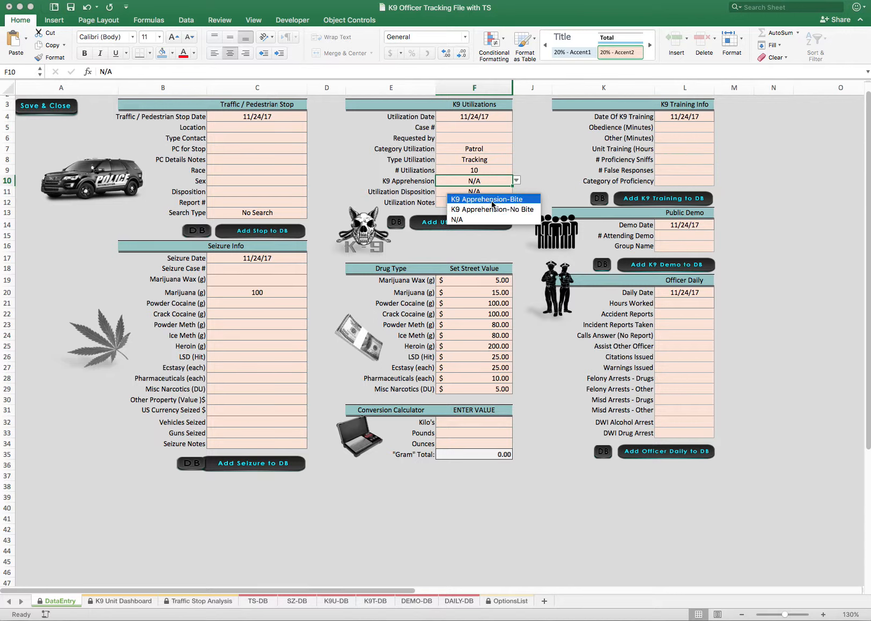
pyautogui.click(519, 180)
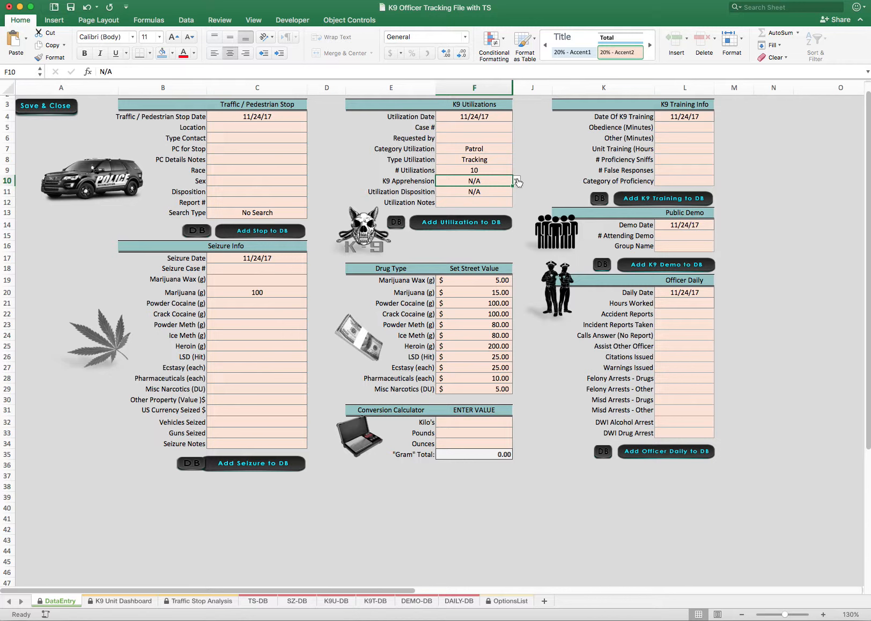
pyautogui.click(454, 194)
pyautogui.click(450, 201)
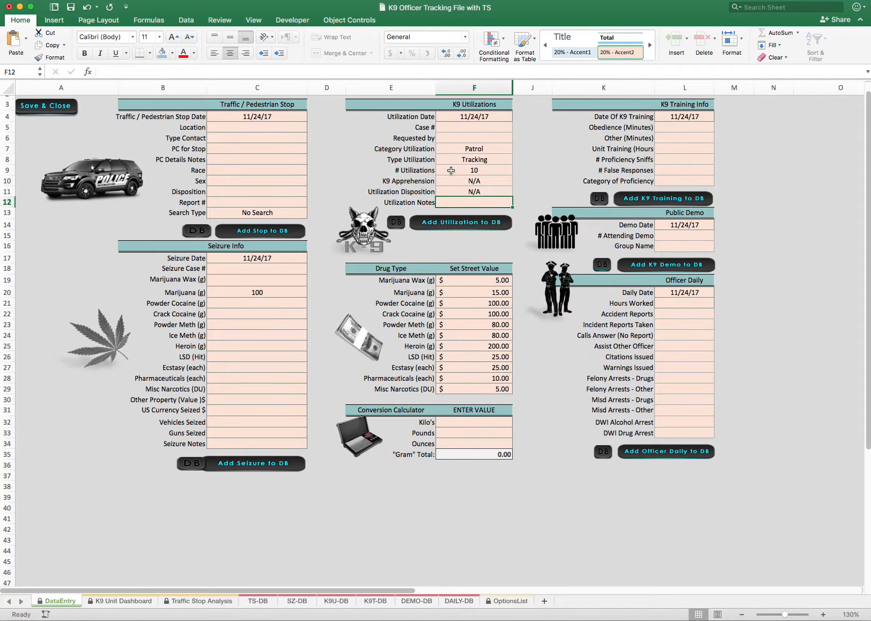
# Add the utilization entry to the database, check its record on the K9U-DB sheet, and return to DataEntry
pyautogui.click(462, 222)
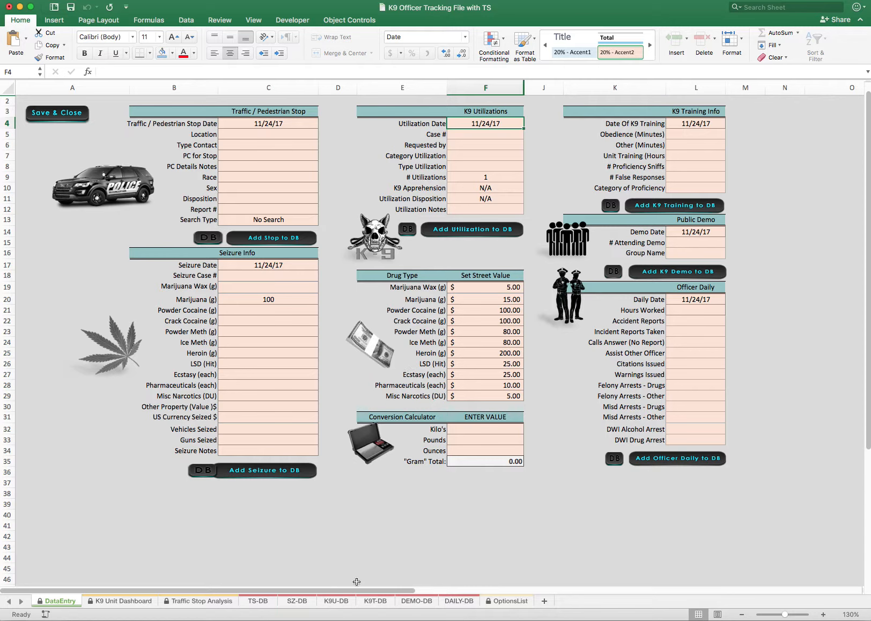
pyautogui.click(337, 602)
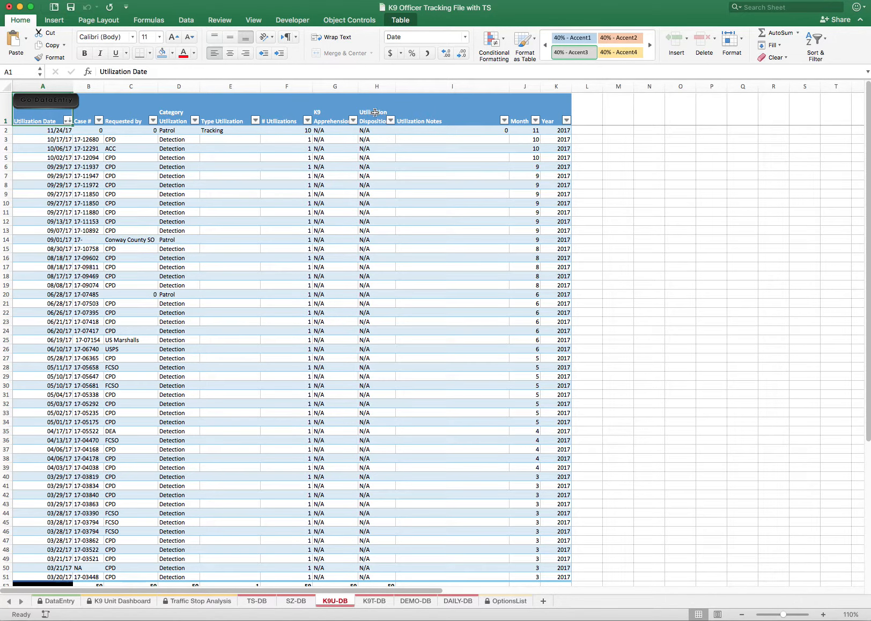
pyautogui.click(78, 602)
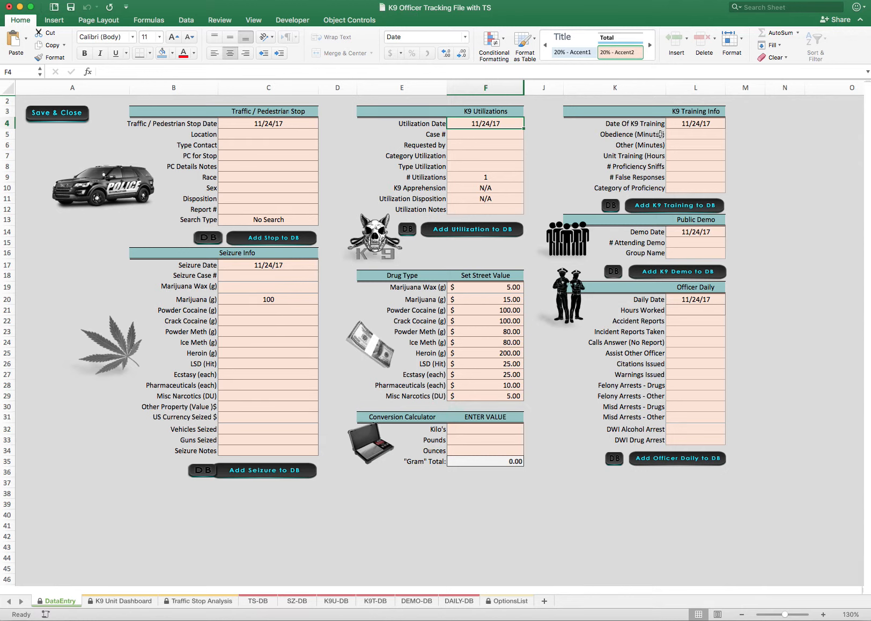
# Examine the Obedience (Minutes), Other (Minutes) and Unit Training (Hours) fields of the K9 Training Info section
pyautogui.click(678, 135)
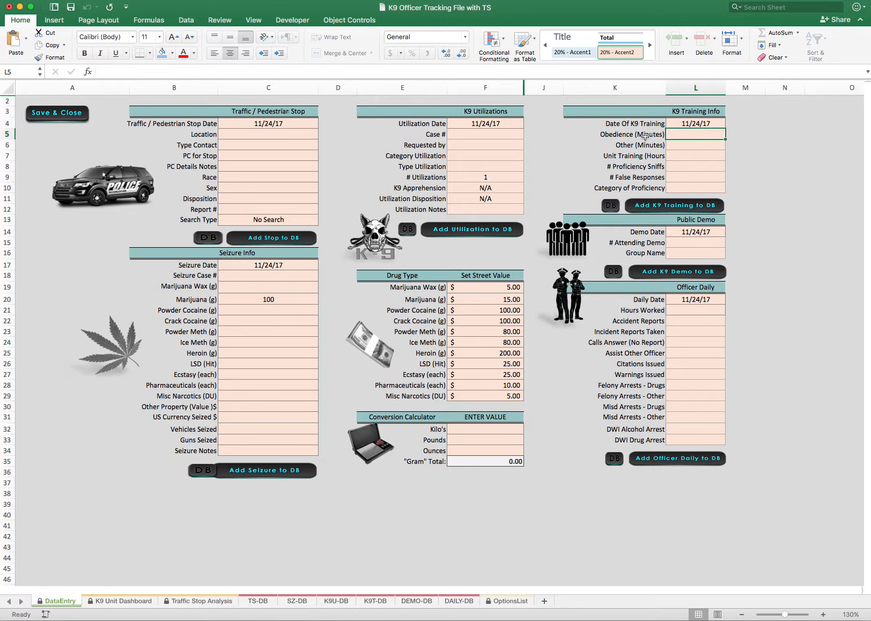
pyautogui.click(627, 144)
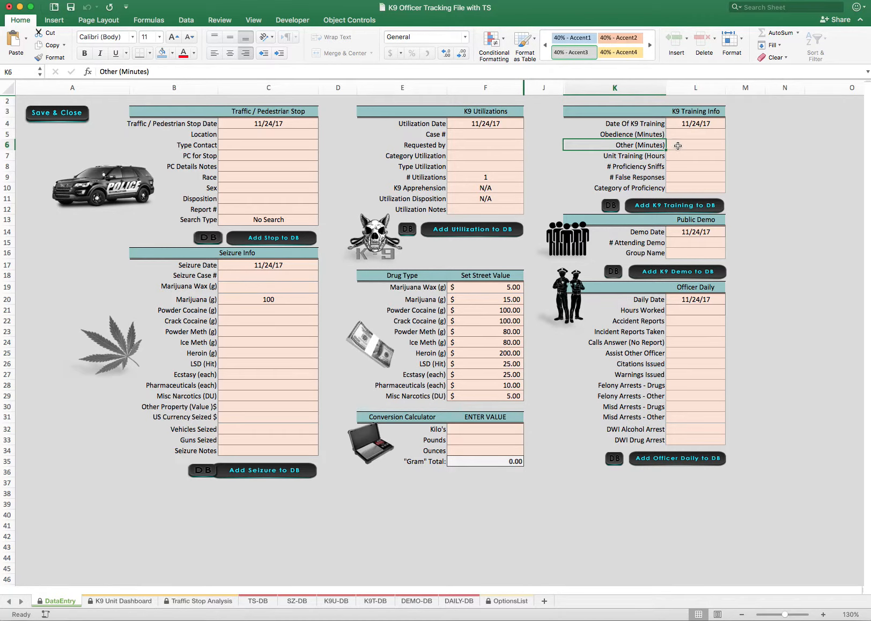
pyautogui.click(679, 146)
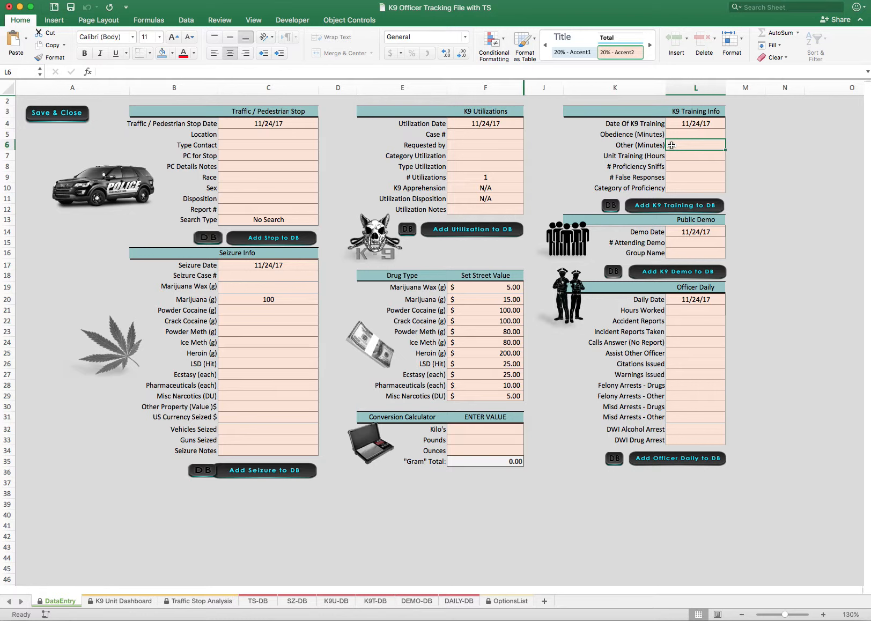
pyautogui.moveTo(620, 134); pyautogui.dragTo(673, 143)
pyautogui.click(634, 136)
pyautogui.click(633, 146)
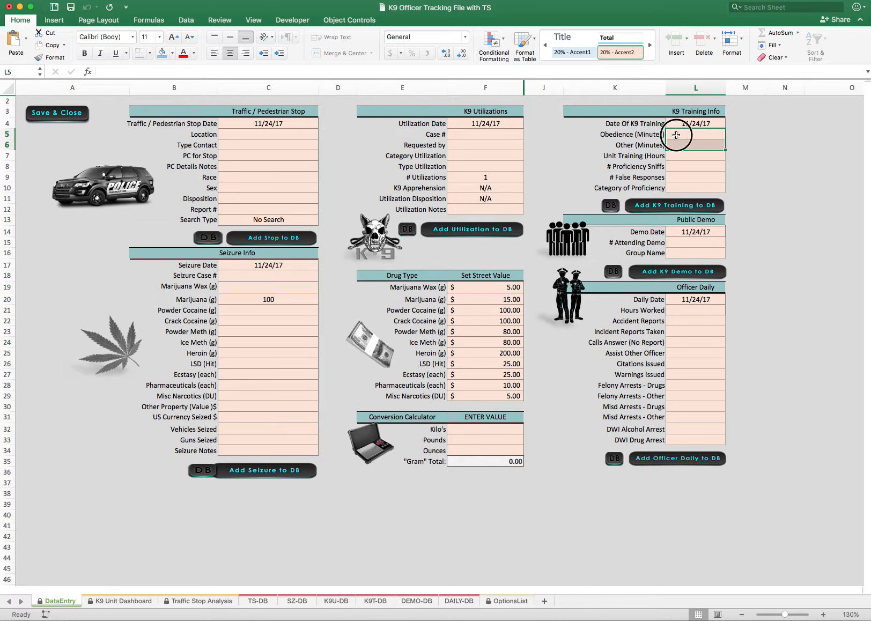
pyautogui.click(682, 134)
pyautogui.click(680, 145)
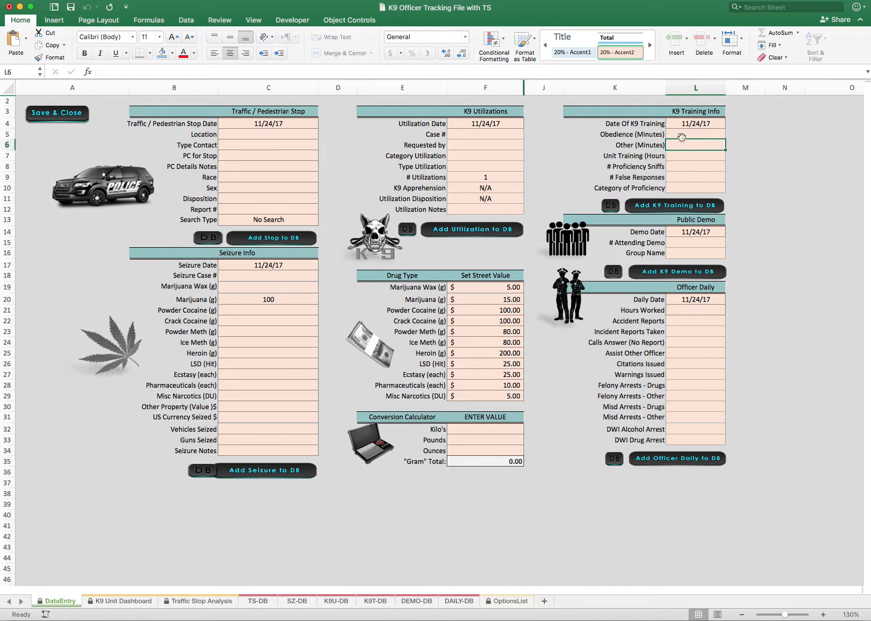
pyautogui.click(682, 135)
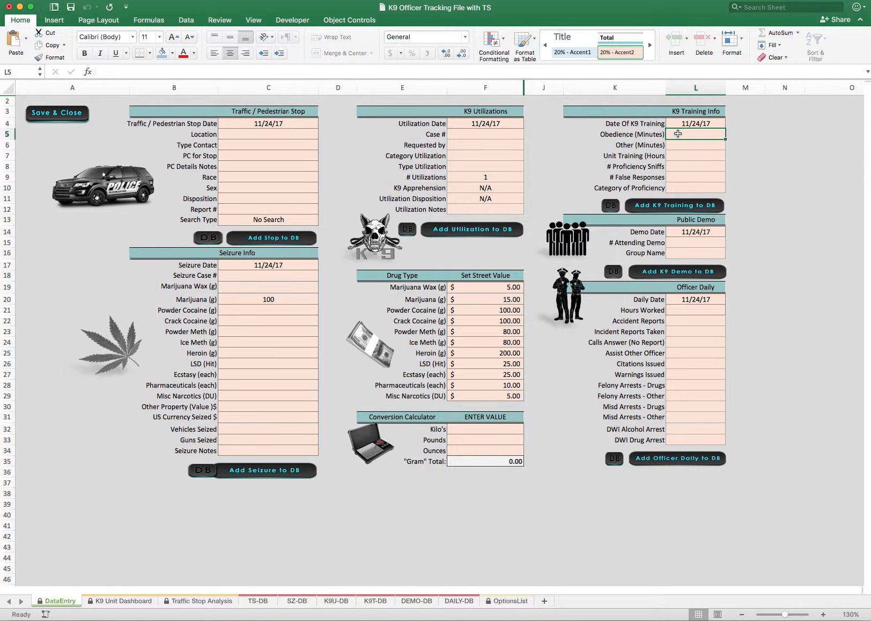
pyautogui.click(673, 143)
pyautogui.click(642, 137)
pyautogui.moveTo(641, 136); pyautogui.dragTo(671, 145)
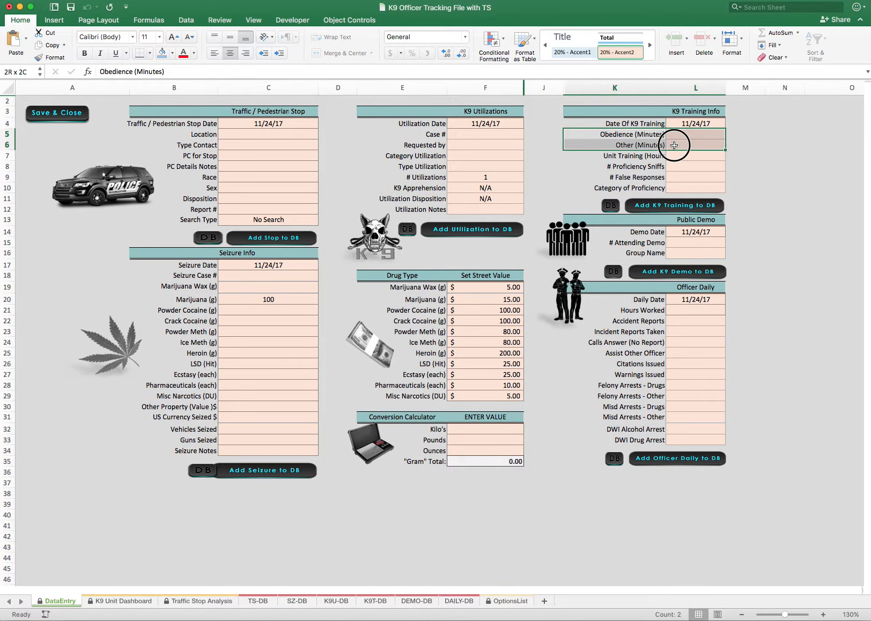
pyautogui.click(621, 159)
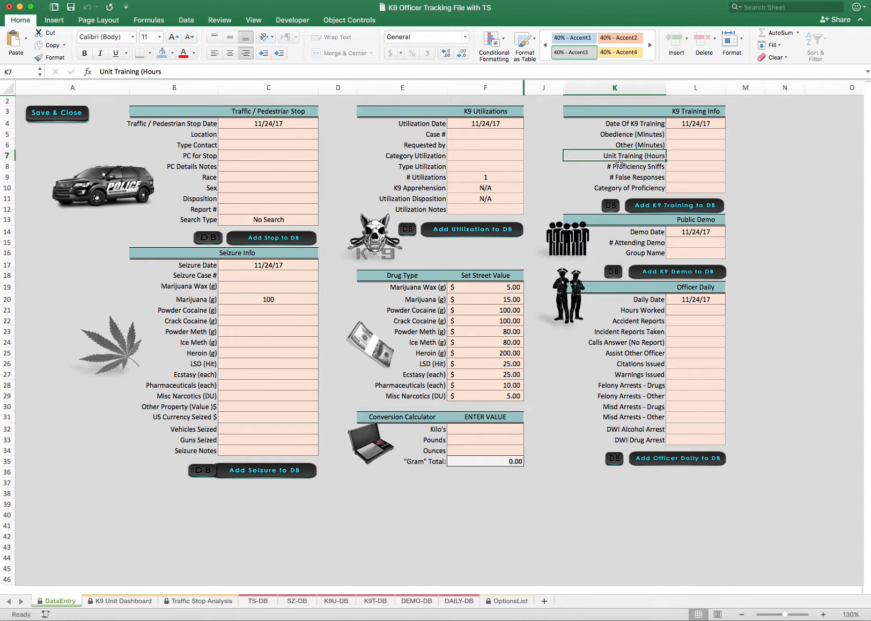
pyautogui.click(675, 157)
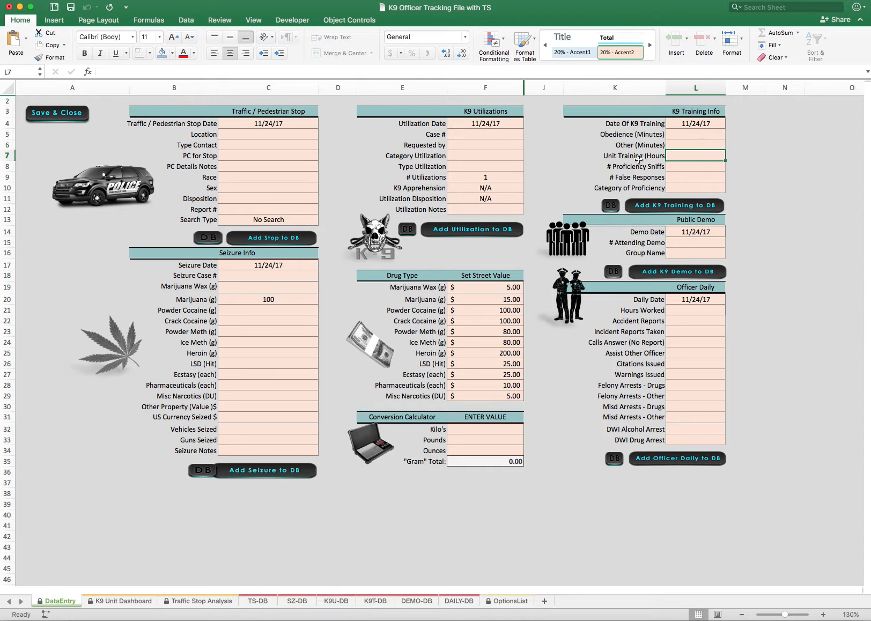
pyautogui.click(678, 155)
# Set # Proficiency Sniffs to 100 and # False Responses to 1 in the K9 Training Info section
pyautogui.click(674, 168)
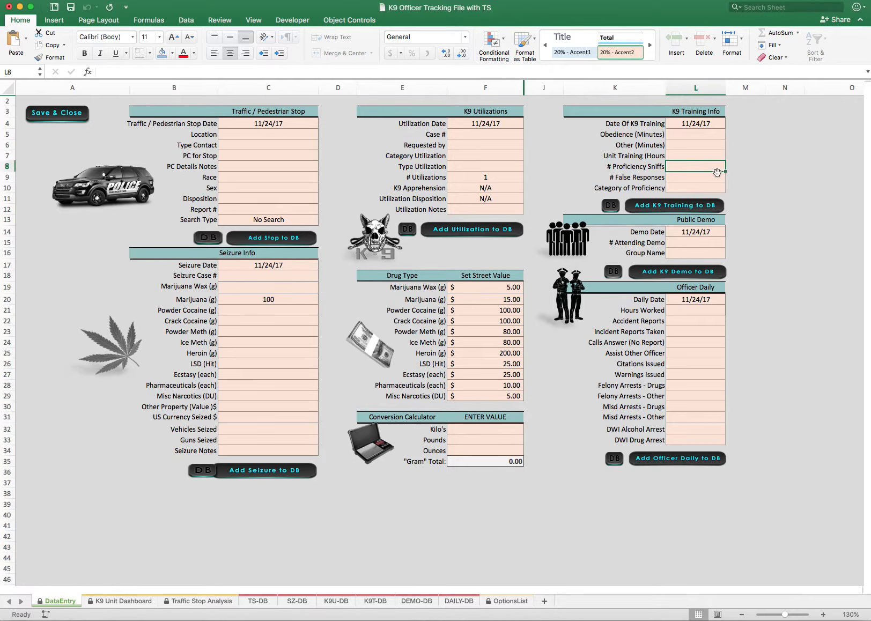
pyautogui.write('100')
pyautogui.click(686, 175)
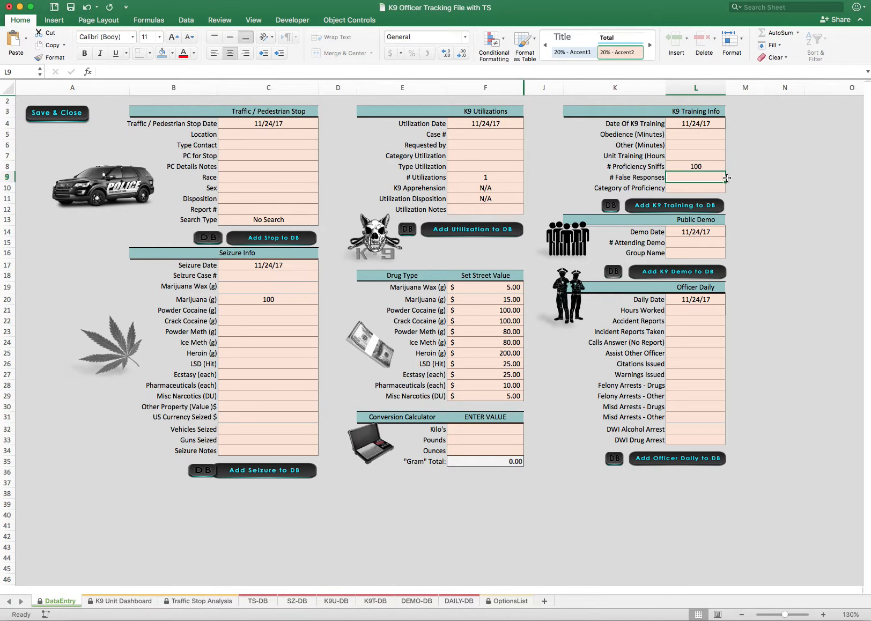
pyautogui.write('1')
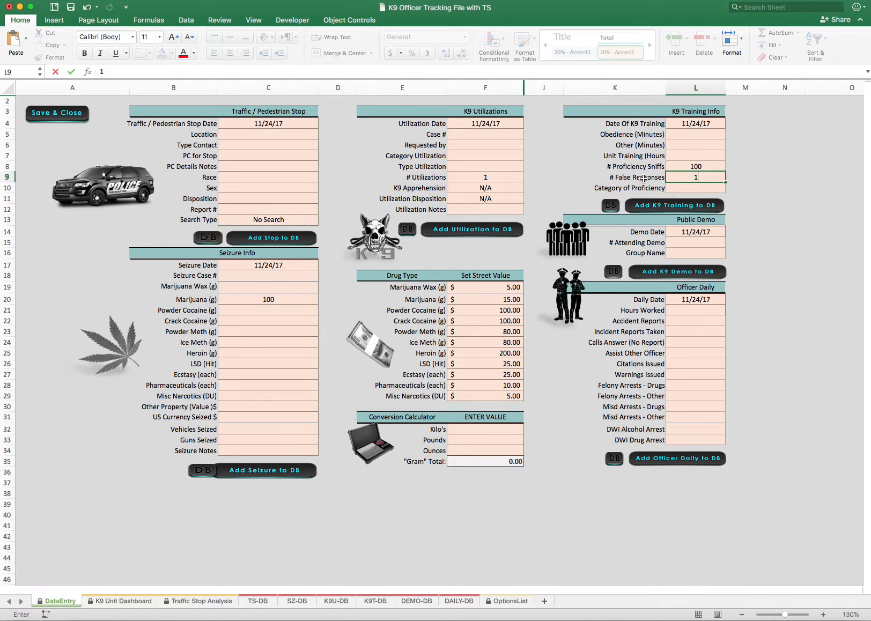
pyautogui.scroll(-1, 644, 180)
pyautogui.scroll(1, 654, 183)
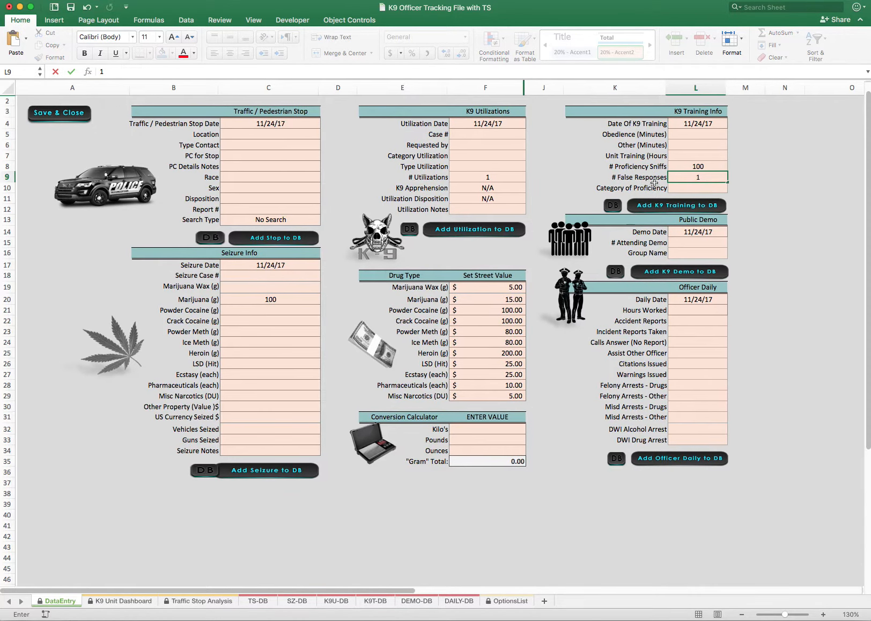
pyautogui.hscroll(1, 653, 183)
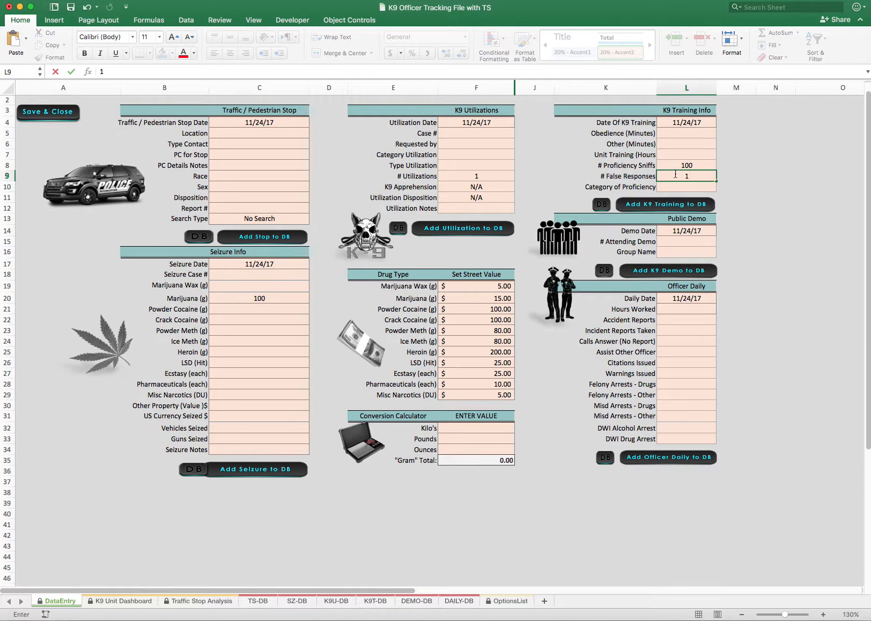
pyautogui.click(677, 166)
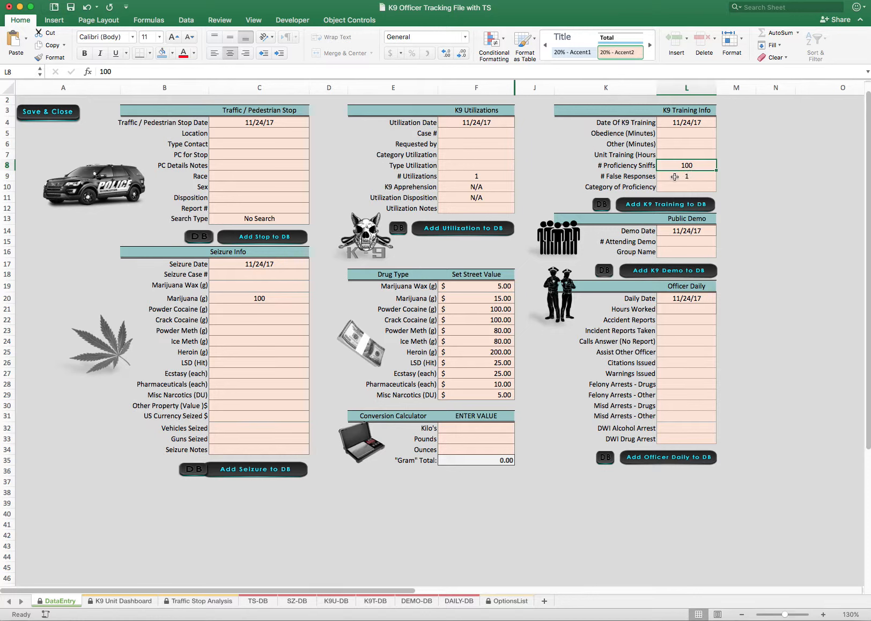
pyautogui.click(686, 177)
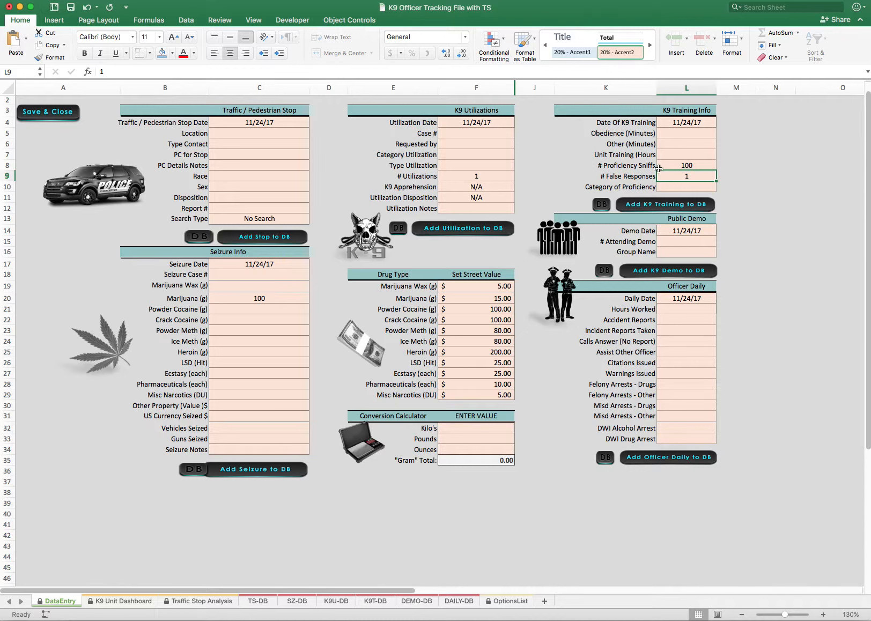
# Examine the # Proficiency Sniffs and Category of Proficiency fields in the K9 Training Info section
pyautogui.click(681, 165)
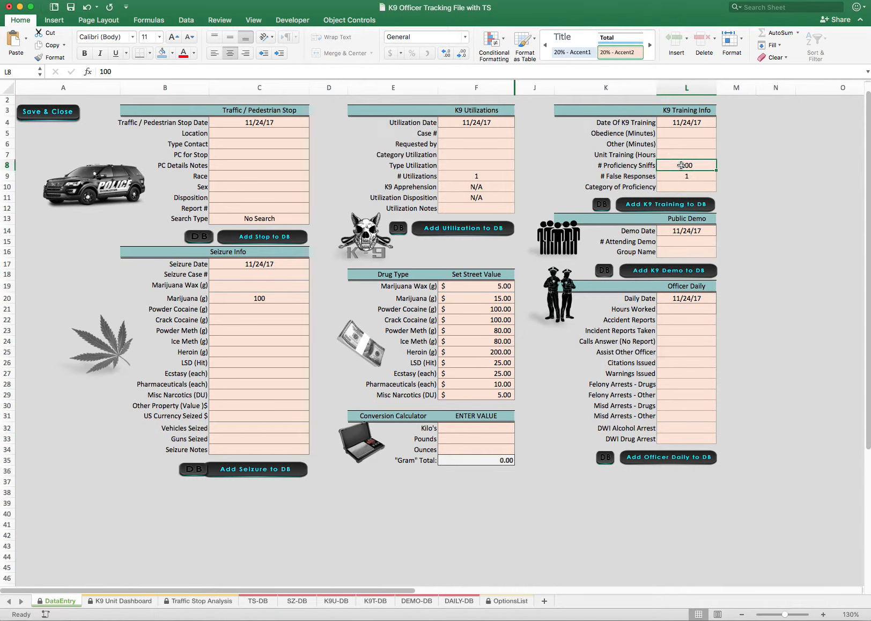
pyautogui.scroll(1, 677, 174)
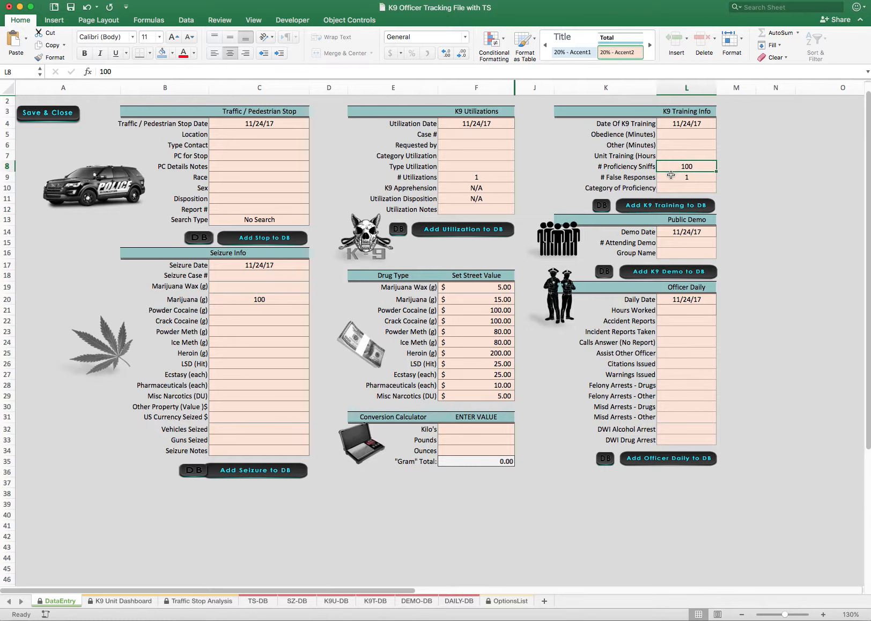
pyautogui.click(673, 188)
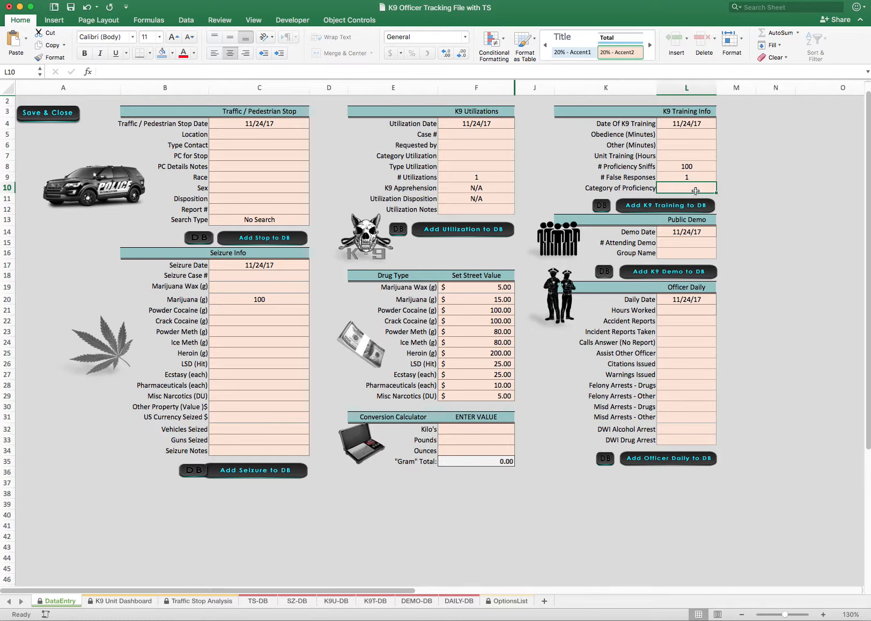
pyautogui.hscroll(-1, 696, 191)
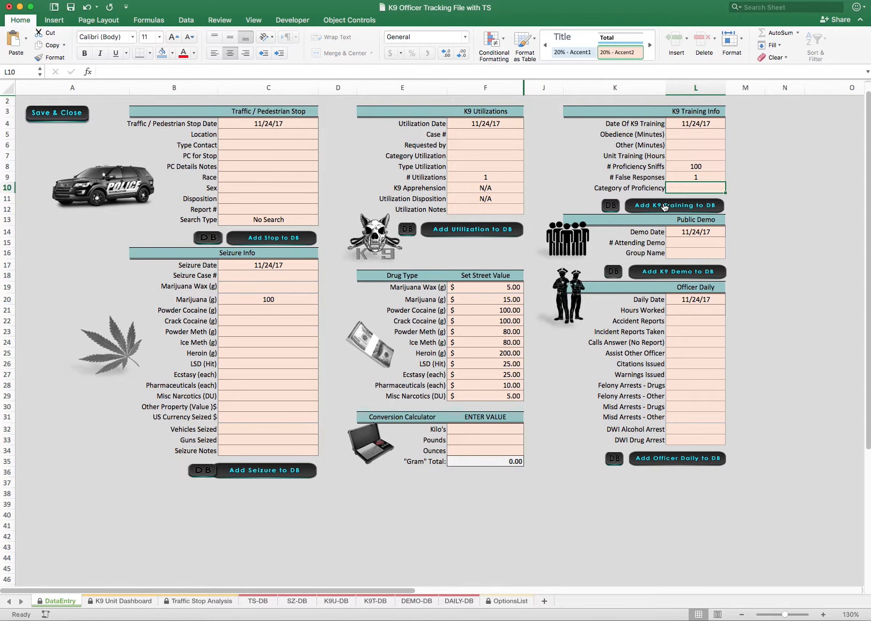
# Review the Officer Daily section, covering Hours Worked, Accident Reports, Incident Reports Taken and Calls Answer (No Report)
pyautogui.scroll(-1, 665, 207)
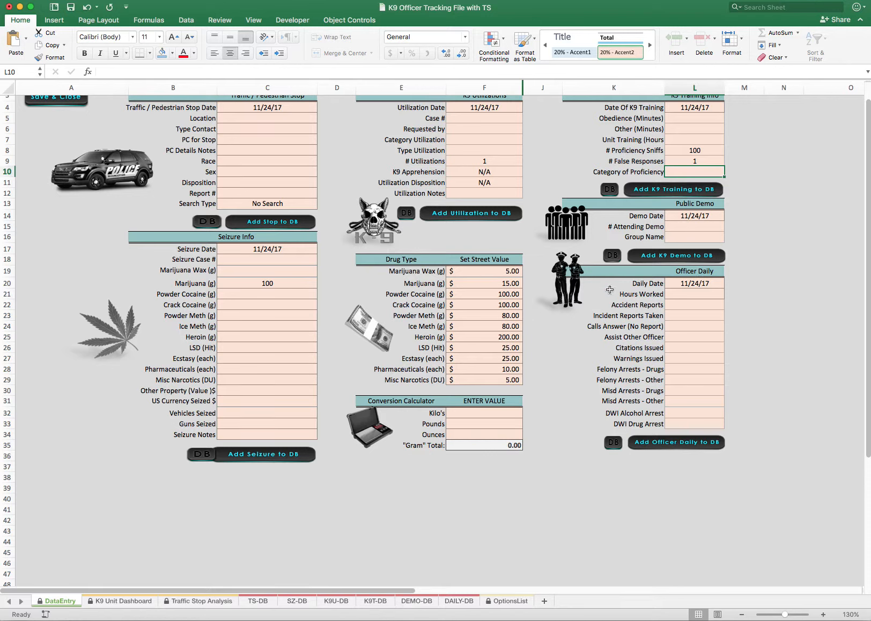
pyautogui.moveTo(631, 285); pyautogui.dragTo(708, 424)
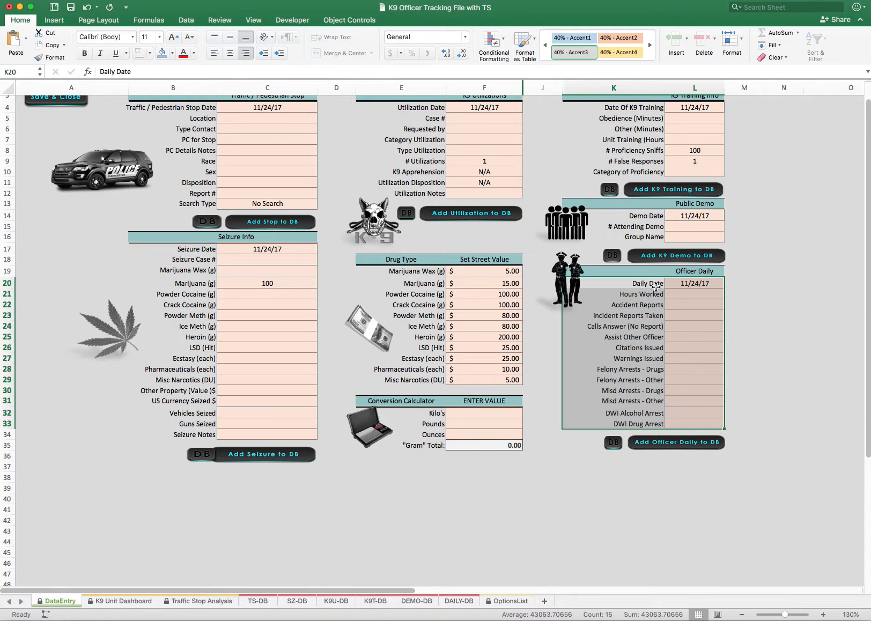
pyautogui.click(645, 297)
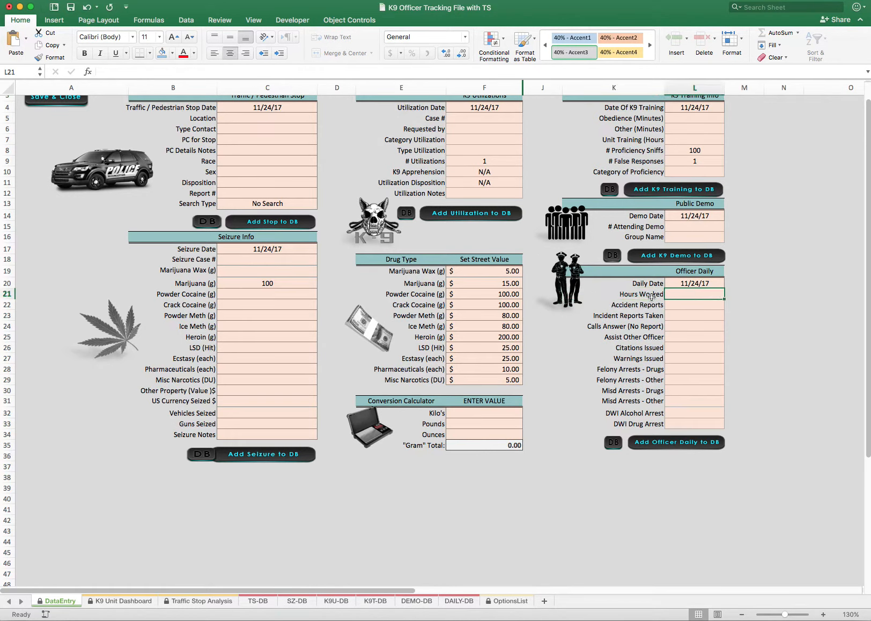
pyautogui.click(695, 293)
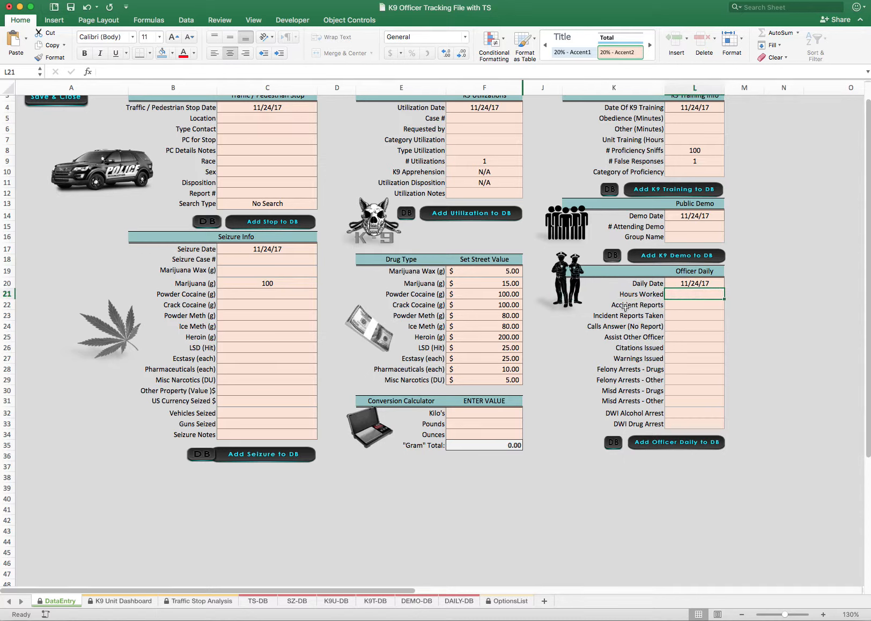
pyautogui.click(631, 307)
pyautogui.click(629, 318)
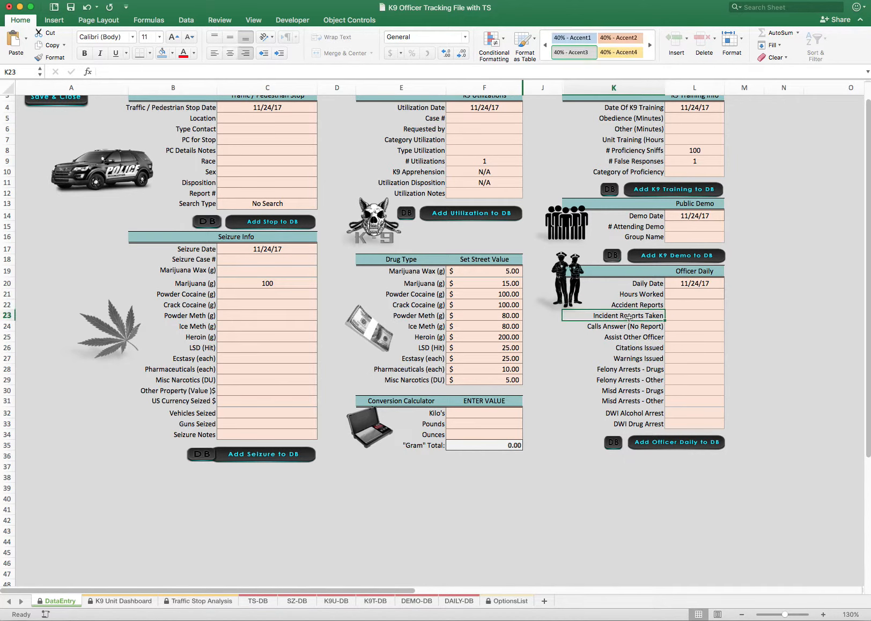
pyautogui.click(691, 317)
pyautogui.click(613, 329)
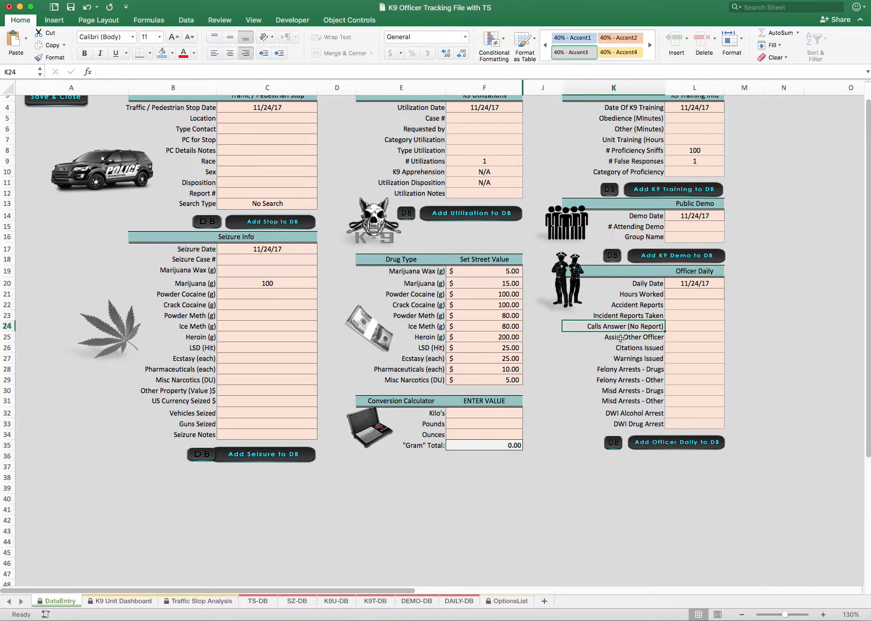
# Inspect the Assist Other Officer, Citations Issued, Warnings Issued and DWI Alcohol Arrest entries of the Officer Daily section
pyautogui.click(621, 338)
pyautogui.click(676, 338)
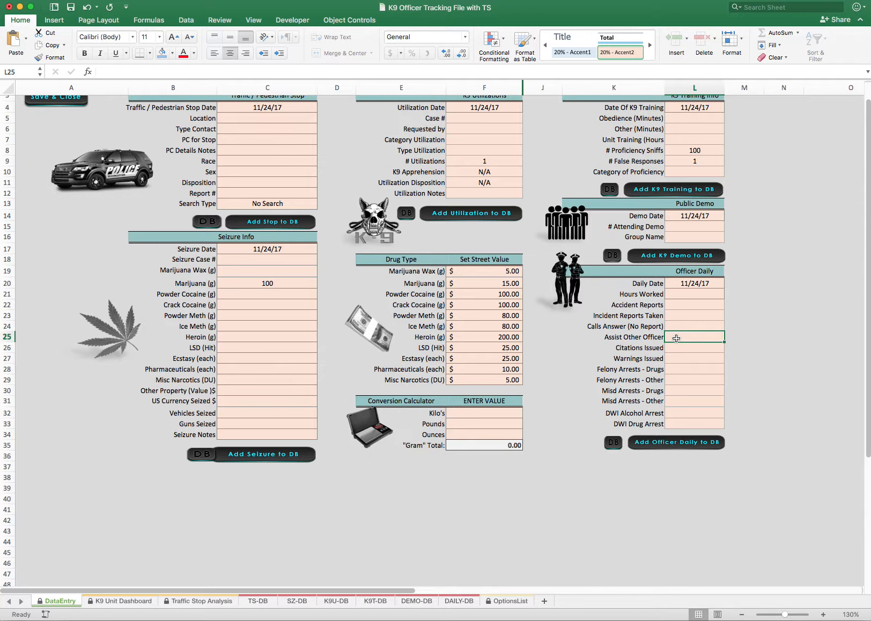
pyautogui.click(683, 348)
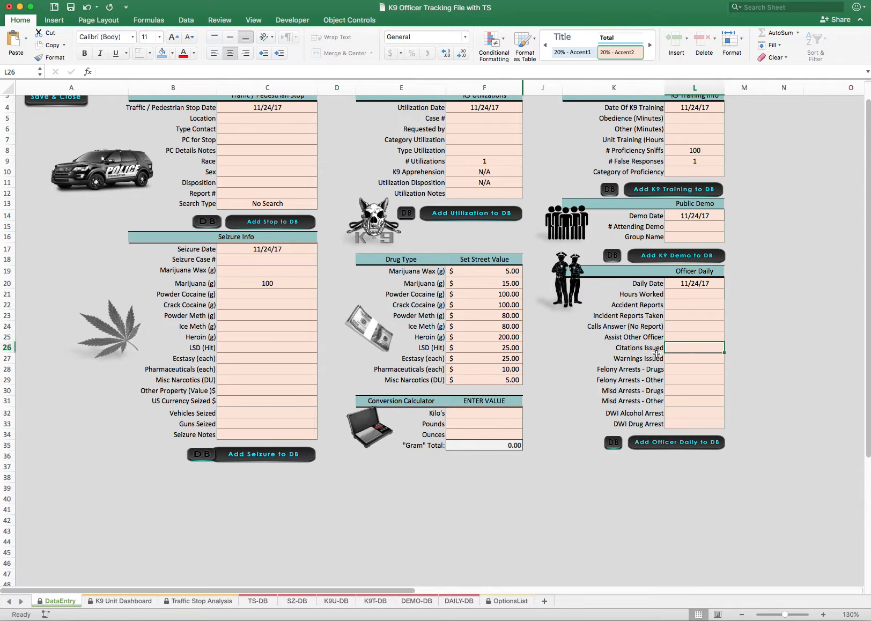
pyautogui.click(678, 361)
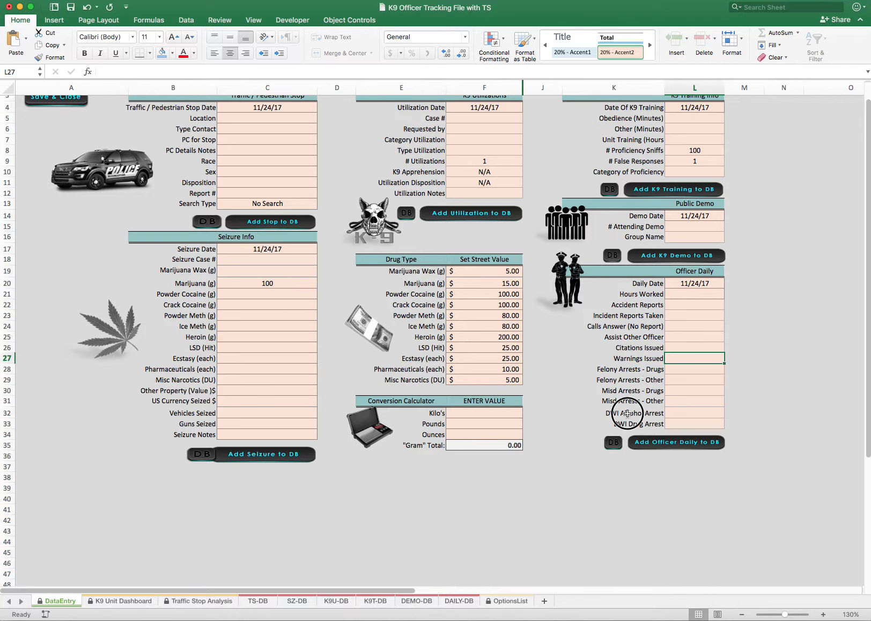
pyautogui.click(644, 414)
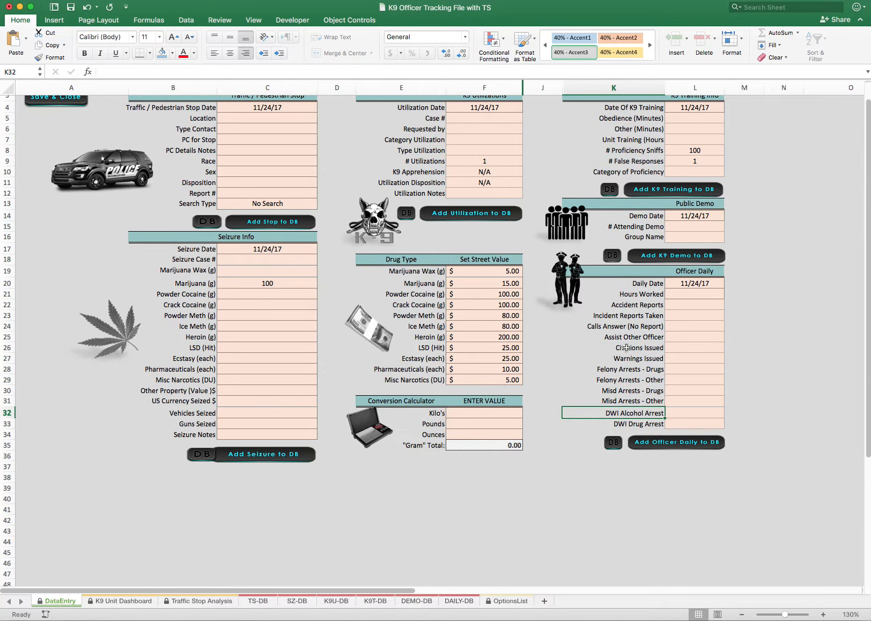
# Highlight the Officer Daily labels from Hours Worked through DWI Drug Arrest, and examine the two DWI labels
pyautogui.scroll(1, 633, 346)
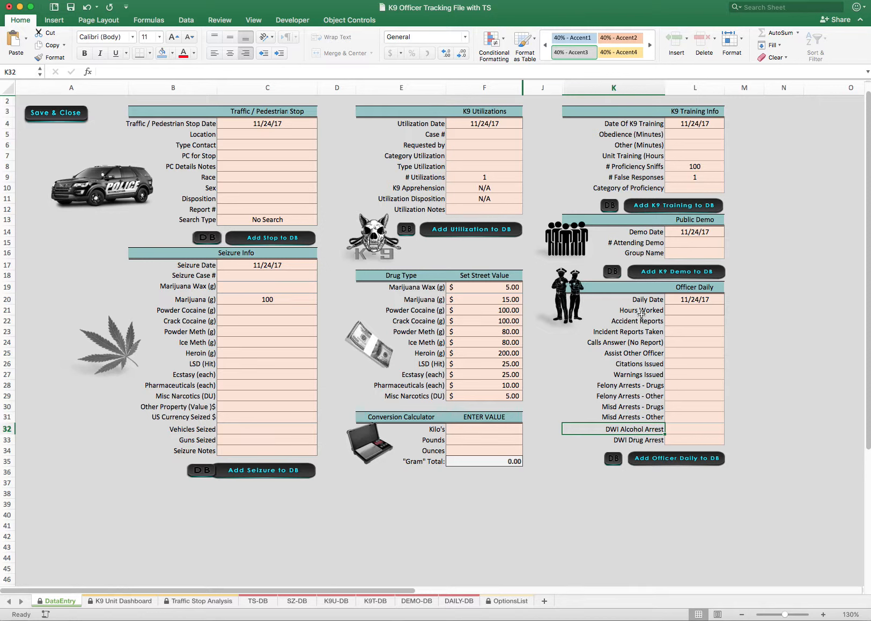
pyautogui.moveTo(643, 311); pyautogui.dragTo(646, 440)
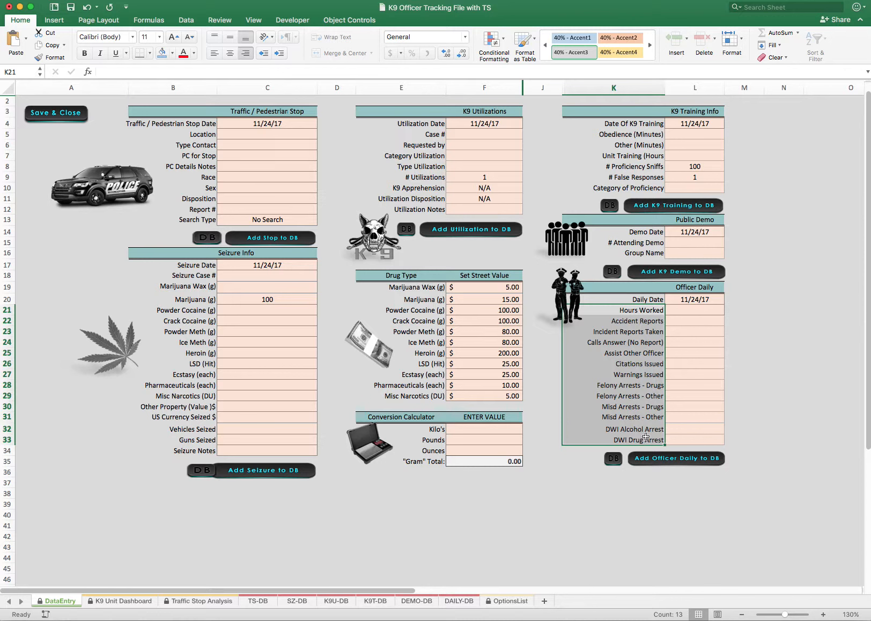
pyautogui.click(632, 430)
pyautogui.click(631, 440)
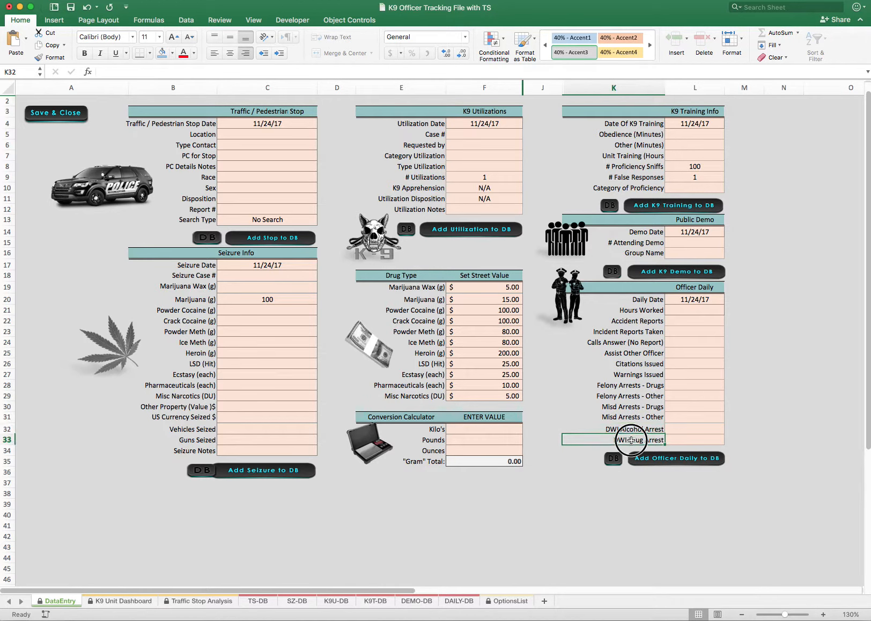
pyautogui.moveTo(631, 431); pyautogui.dragTo(628, 438)
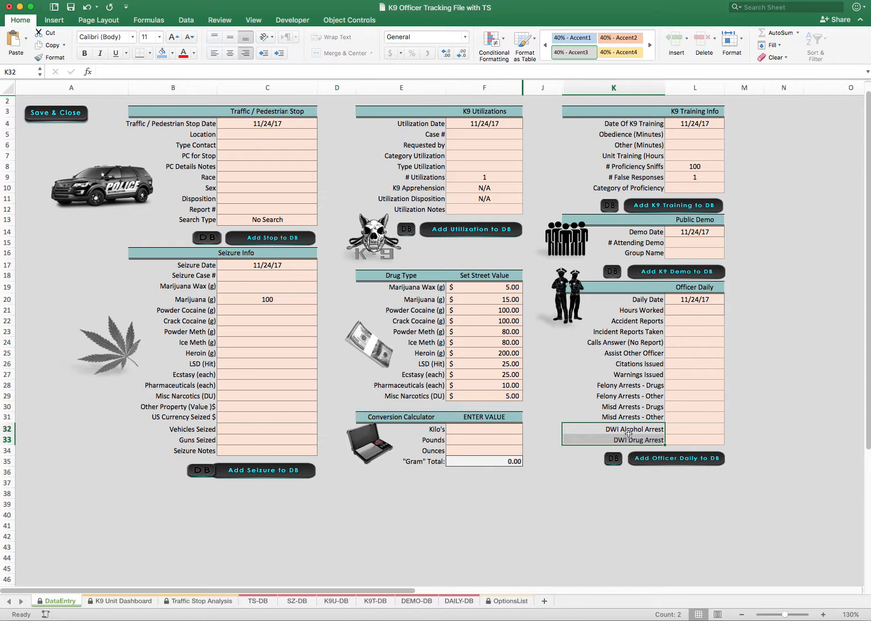
pyautogui.click(629, 431)
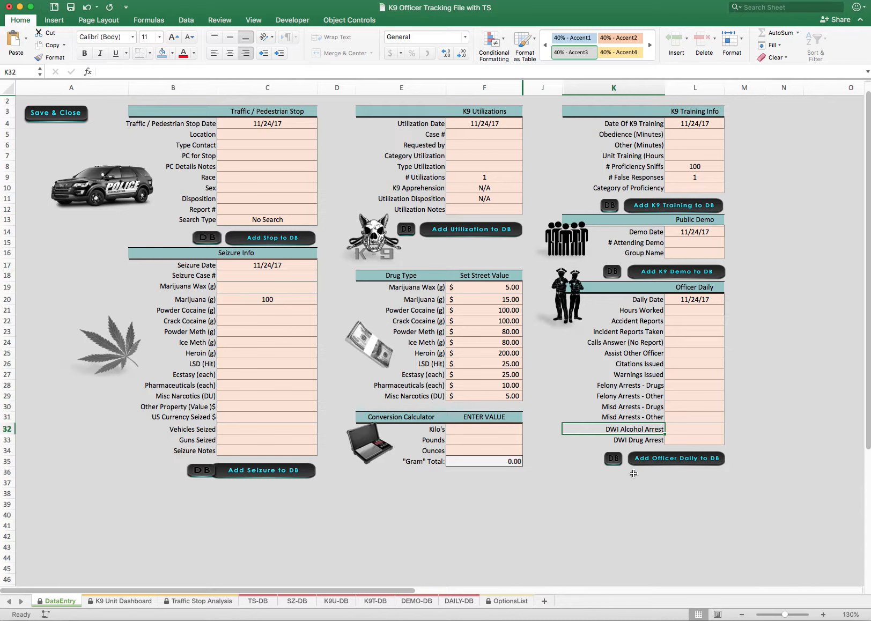
# On the DAILY-DB sheet, rename the DWI Alcohol Arrest column header to Domestic Battery
pyautogui.click(458, 602)
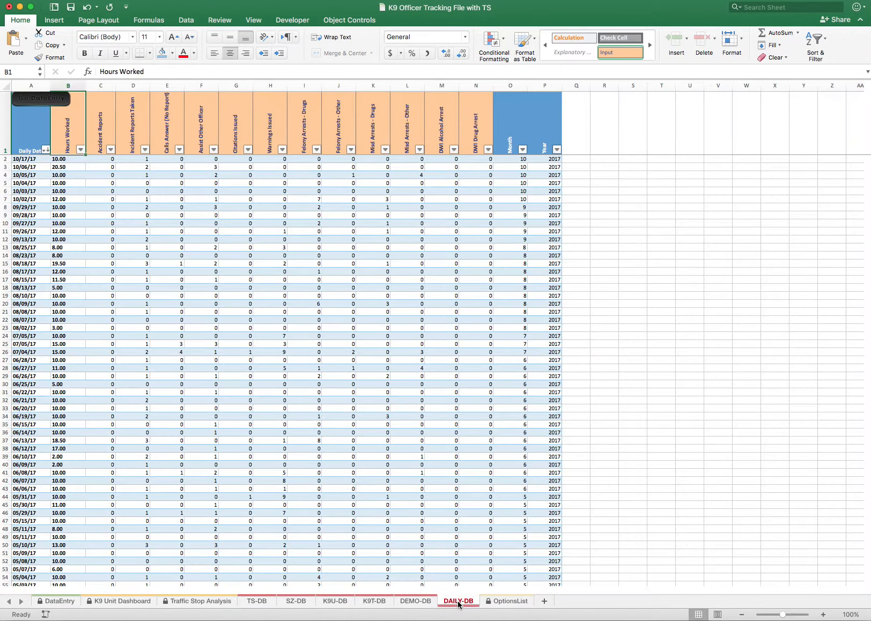
pyautogui.click(444, 134)
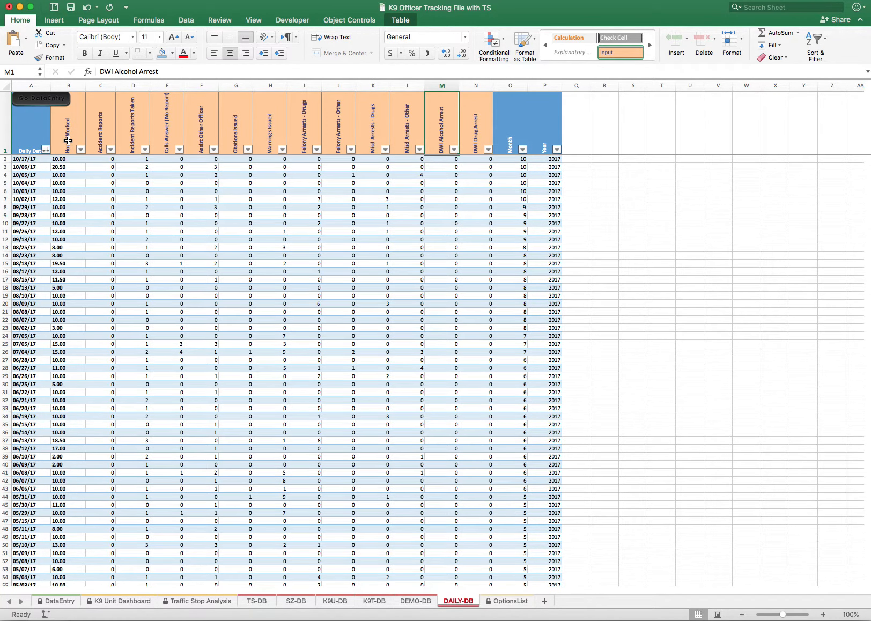
pyautogui.hscroll(1, 68, 141)
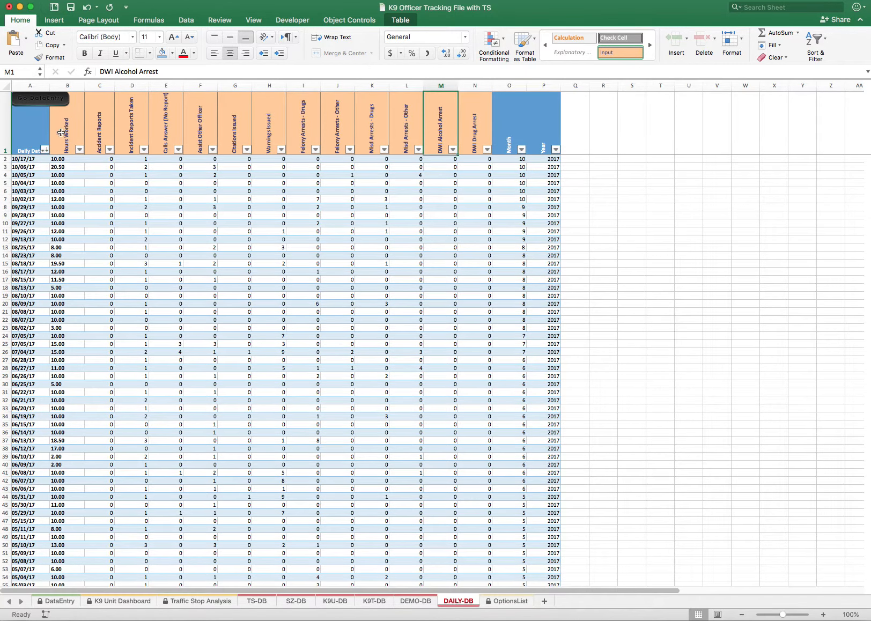
pyautogui.click(61, 133)
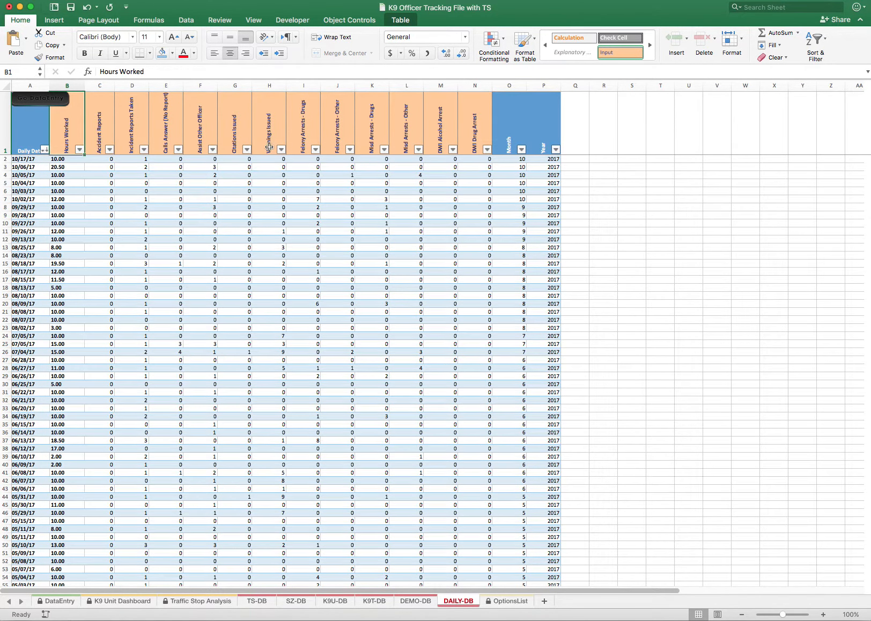
pyautogui.click(434, 131)
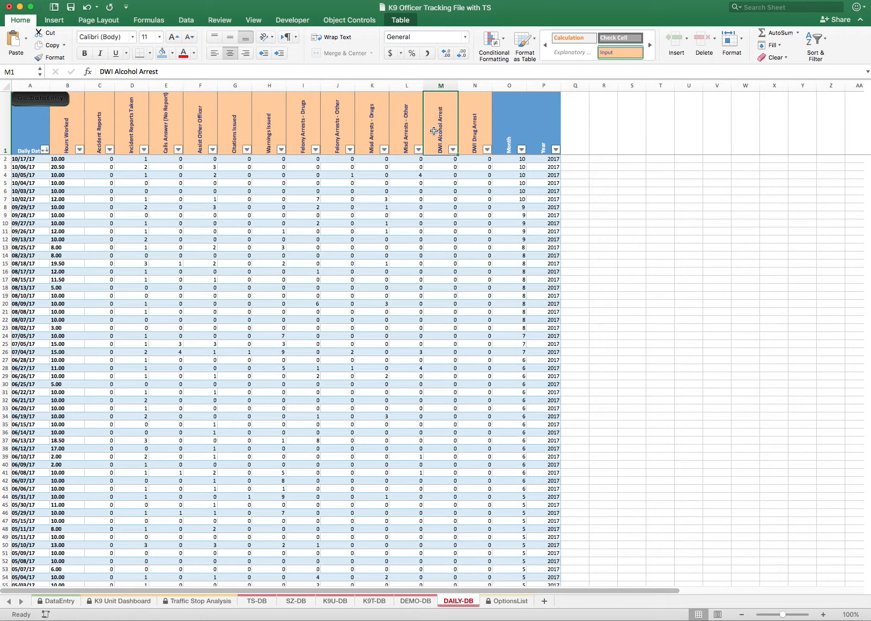
pyautogui.write('Domestic Na')
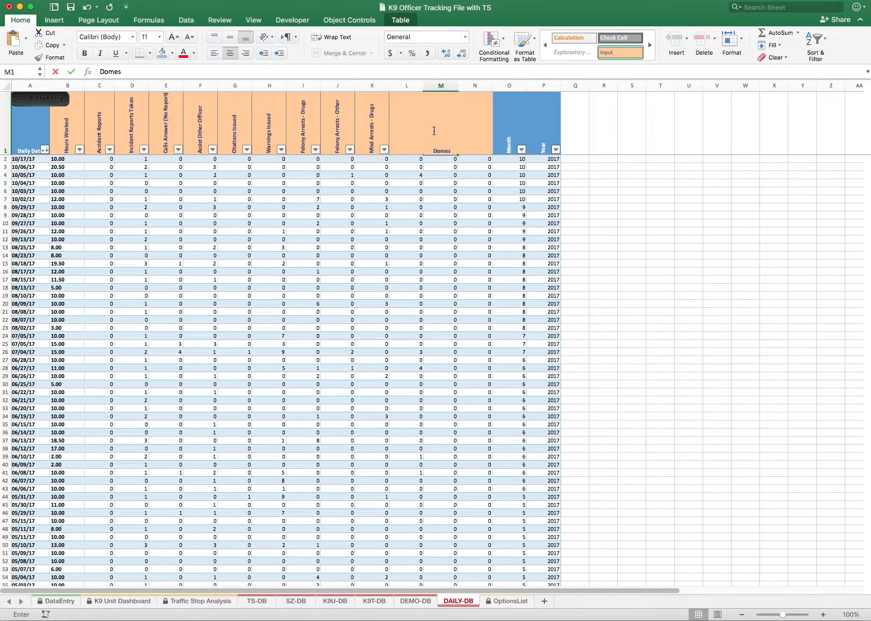
pyautogui.press('BackSpace')
pyautogui.press('BackSpace')
pyautogui.write('Battery')
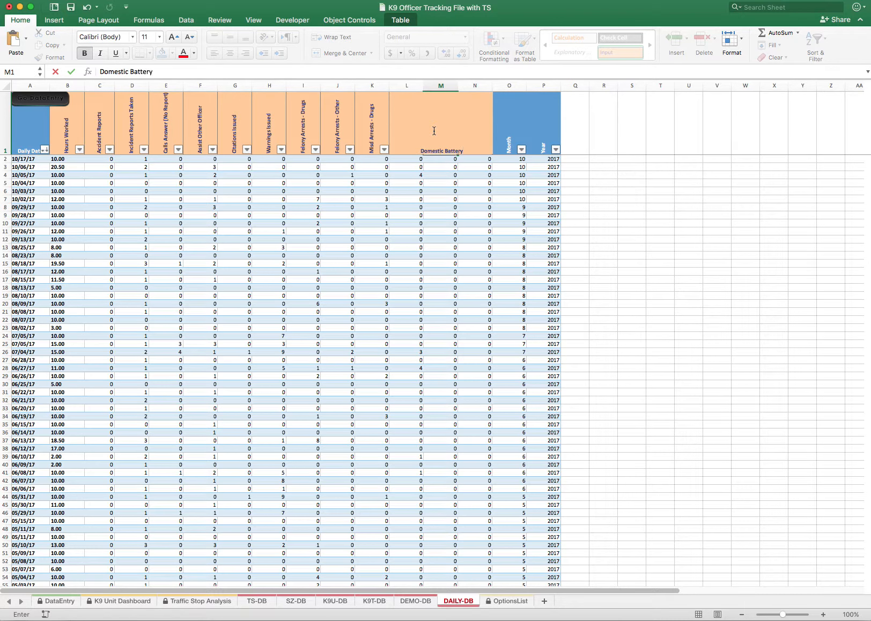
pyautogui.press('Tab')
# Rename the DWI Drug Arrest column header to Domestic Assault and check both renamed headers
pyautogui.write('Dome')
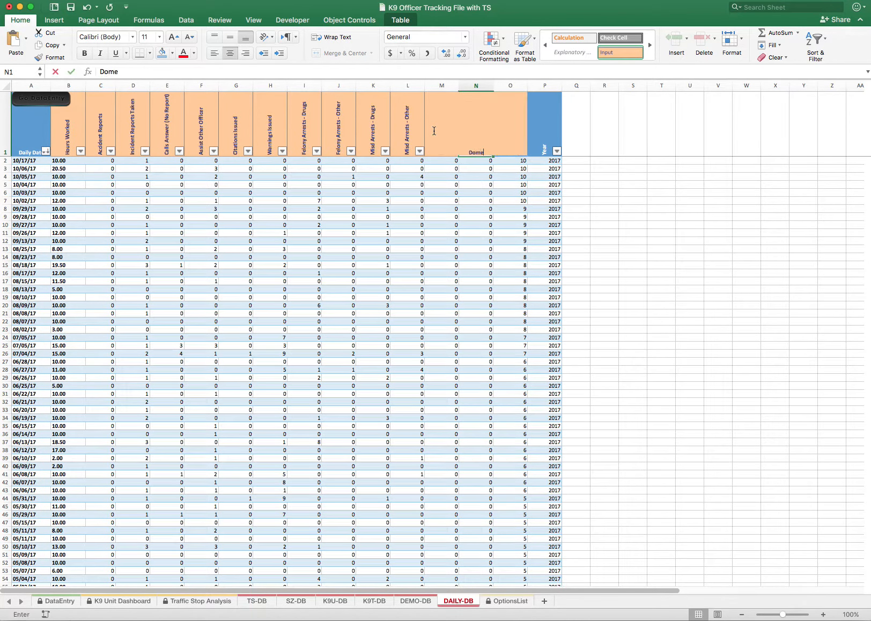
pyautogui.write('stic As')
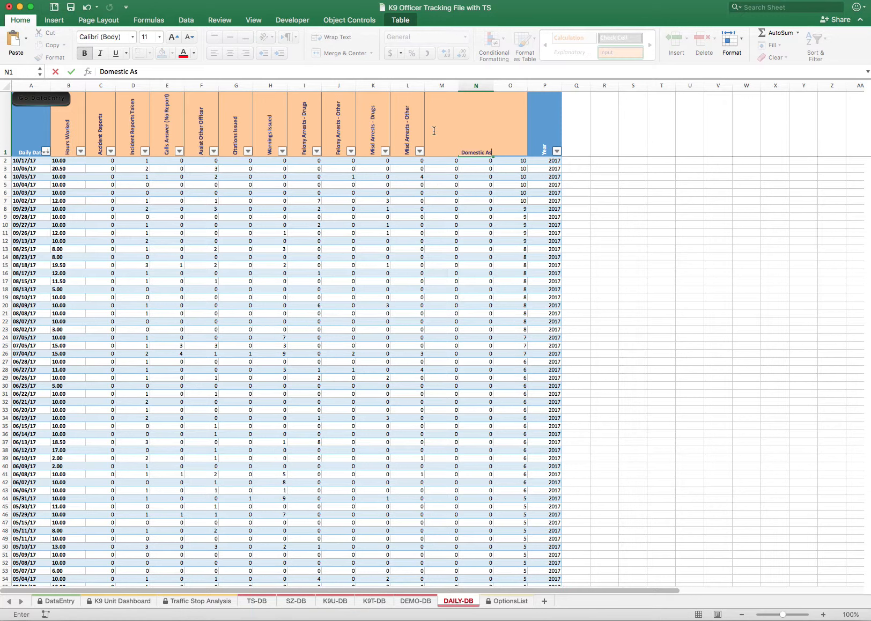
pyautogui.write('sault')
pyautogui.press('Return')
pyautogui.click(431, 139)
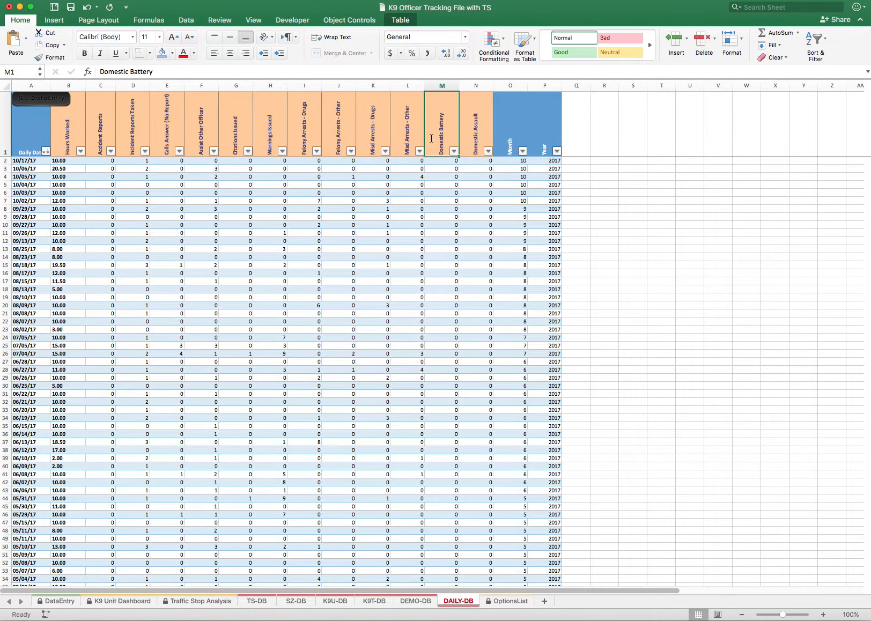
pyautogui.click(481, 137)
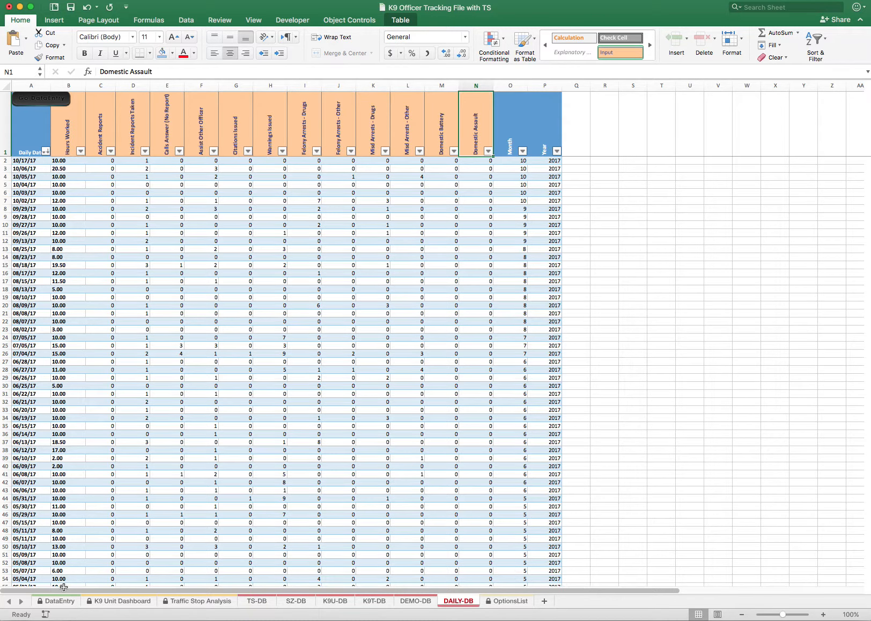
# Return to the DataEntry sheet and check the Domestic Battery and Domestic Assault labels in the Officer Daily section
pyautogui.click(56, 604)
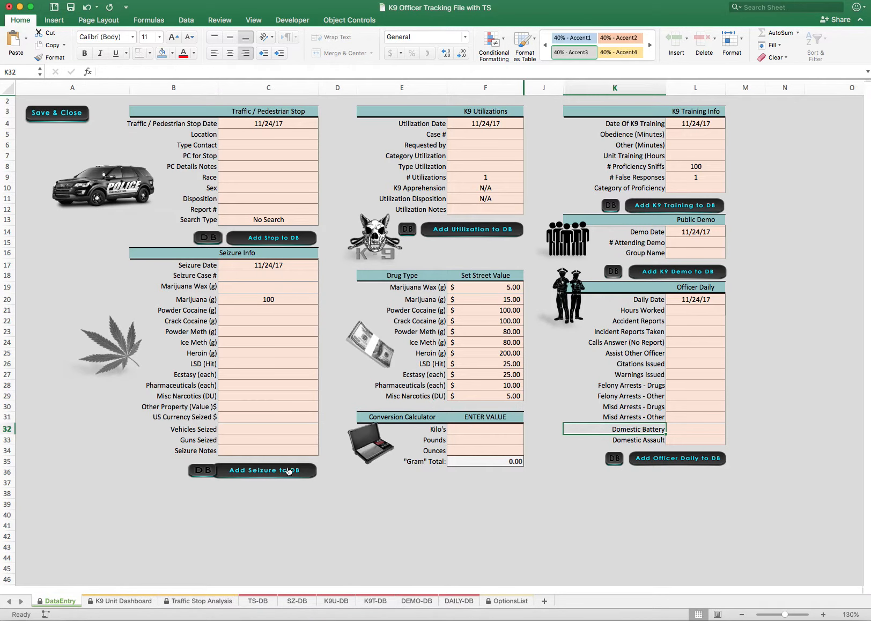
pyautogui.click(643, 429)
pyautogui.click(643, 439)
pyautogui.click(646, 430)
pyautogui.click(645, 439)
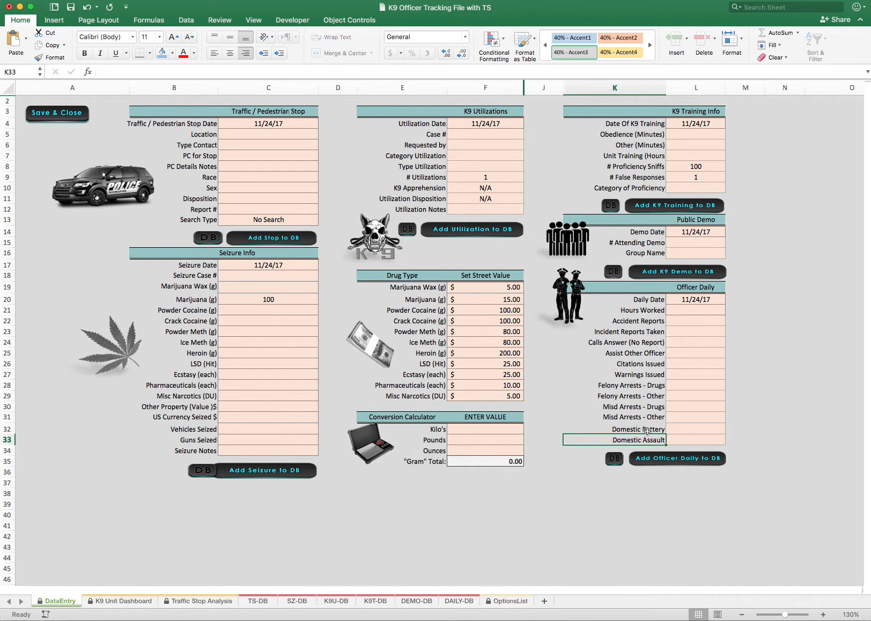
pyautogui.click(647, 430)
pyautogui.click(641, 440)
pyautogui.click(691, 410)
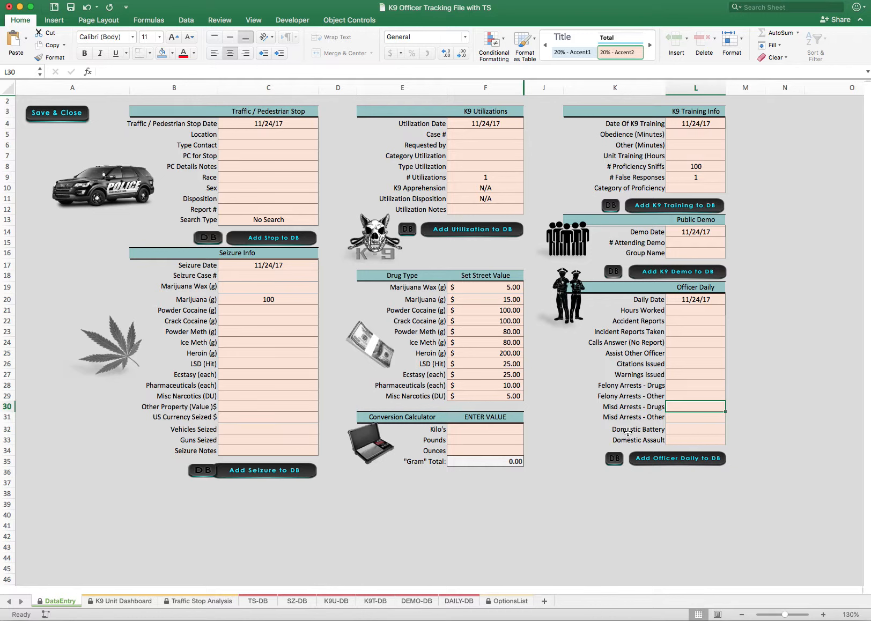
pyautogui.click(628, 430)
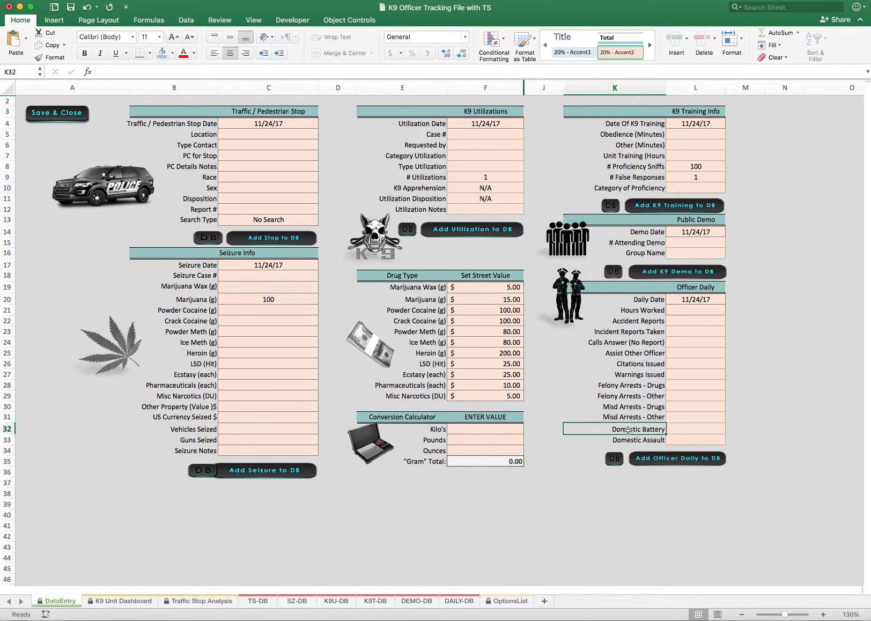
pyautogui.click(628, 438)
pyautogui.click(630, 432)
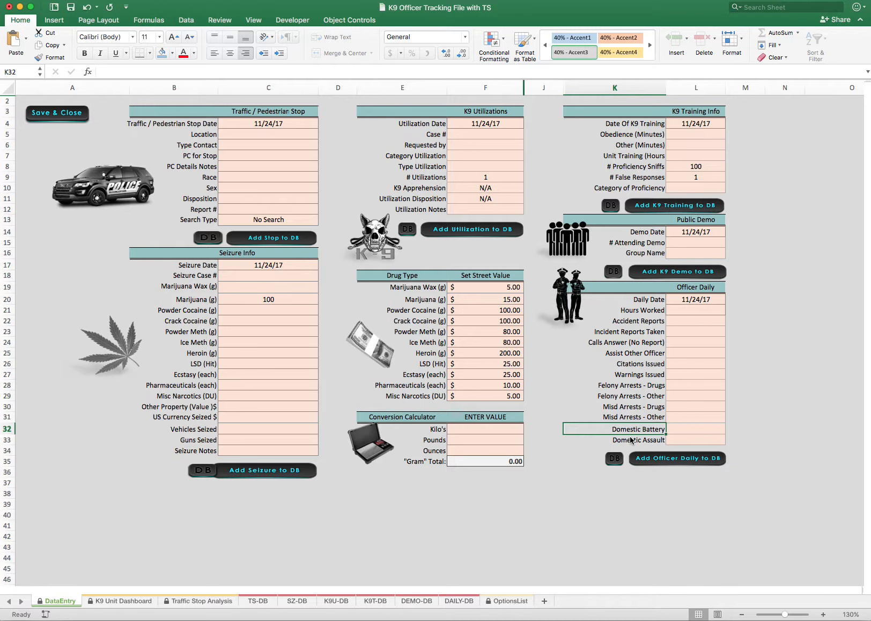
# Check the two Domestic labels in Officer Daily, and examine the Marijuana Wax (g) and Marijuana (g) labels in Seizure Info
pyautogui.click(637, 442)
pyautogui.click(636, 432)
pyautogui.click(192, 288)
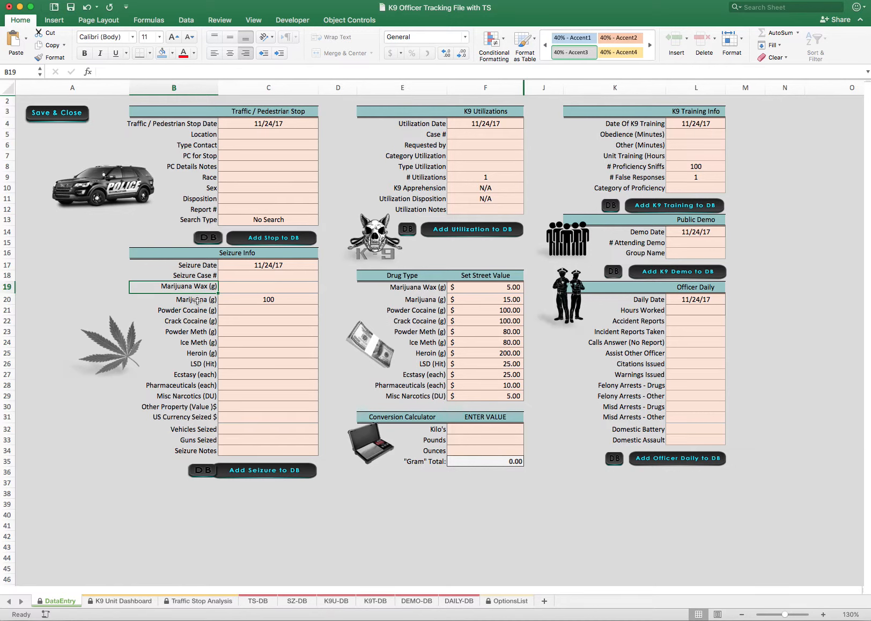
pyautogui.click(198, 301)
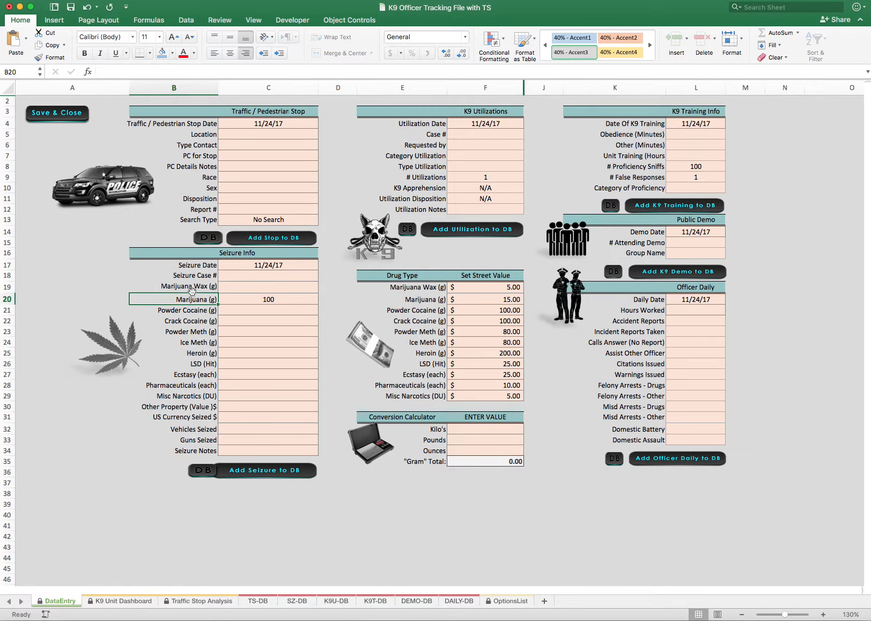
pyautogui.click(191, 289)
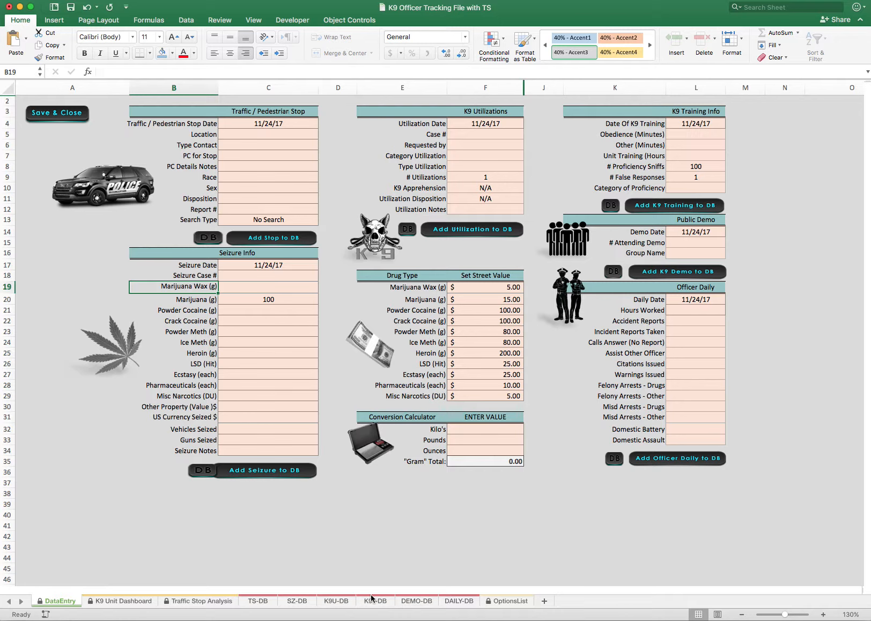
# On the SZ-DB sheet, rename the Marijuana Wax (g) column header to RX Marijuana (g)
pyautogui.click(301, 605)
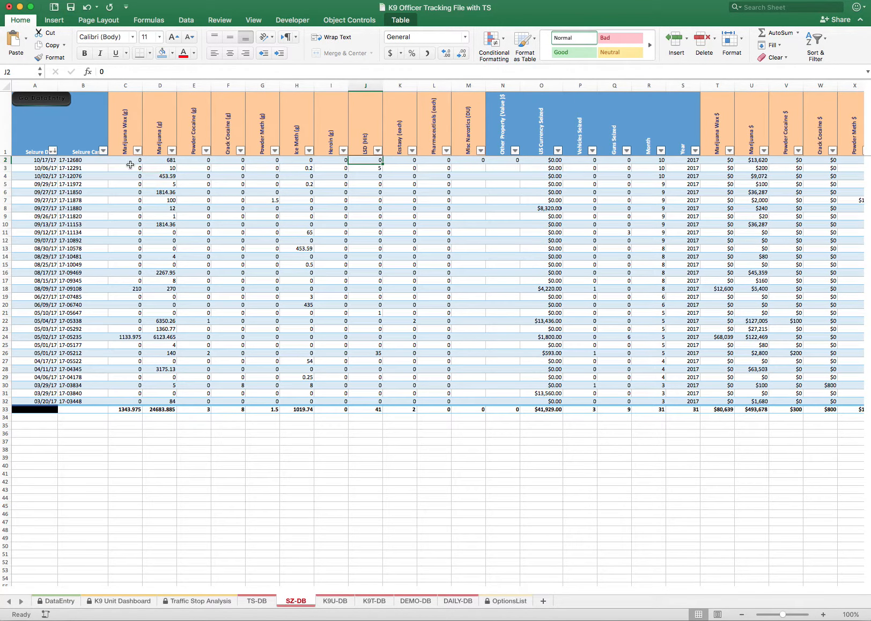
pyautogui.click(123, 141)
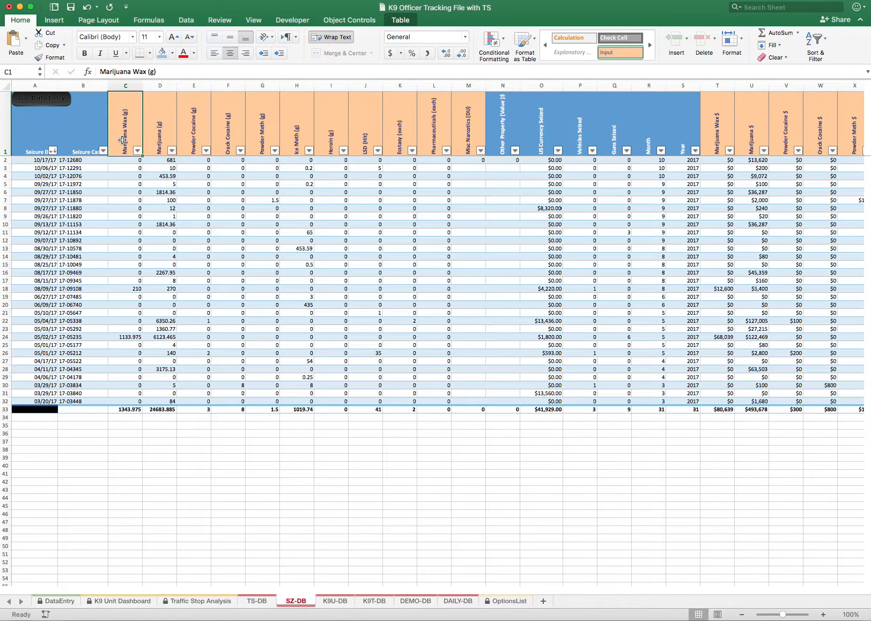
pyautogui.write('RX')
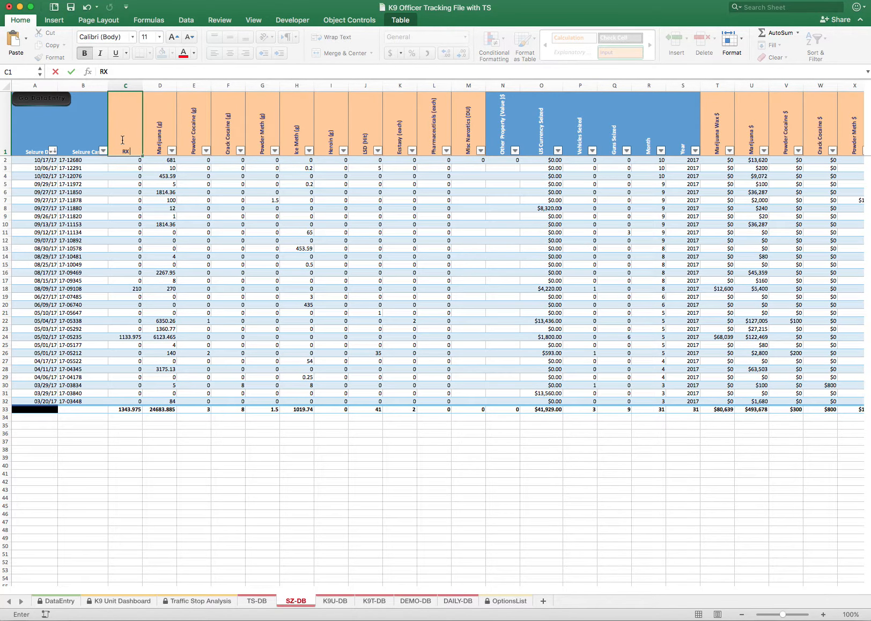
pyautogui.write(' Marijuana (g')
pyautogui.press('Return')
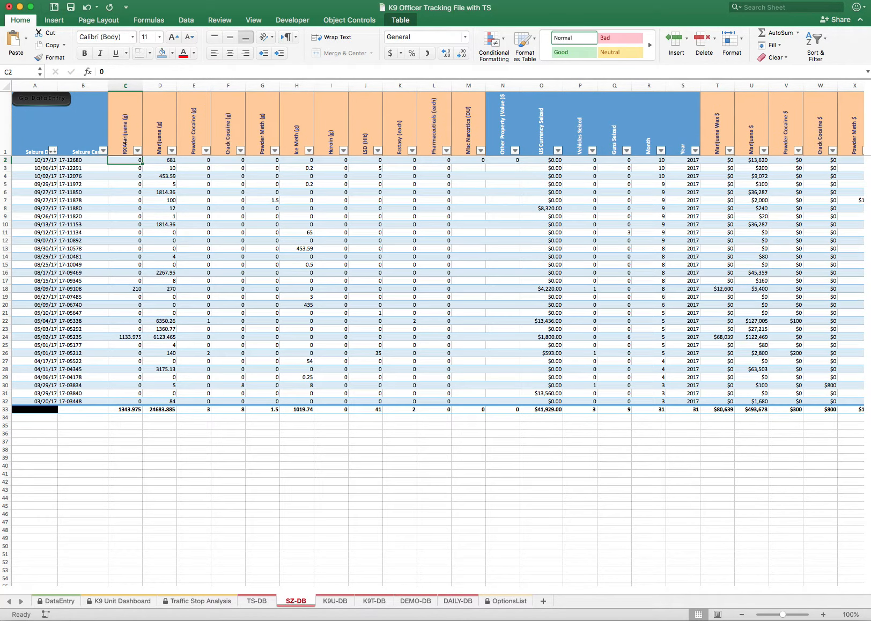
# Return to the DataEntry sheet and check the RX Marijuana (g) label in the Seizure Info and Drug Type street value sections
pyautogui.click(53, 601)
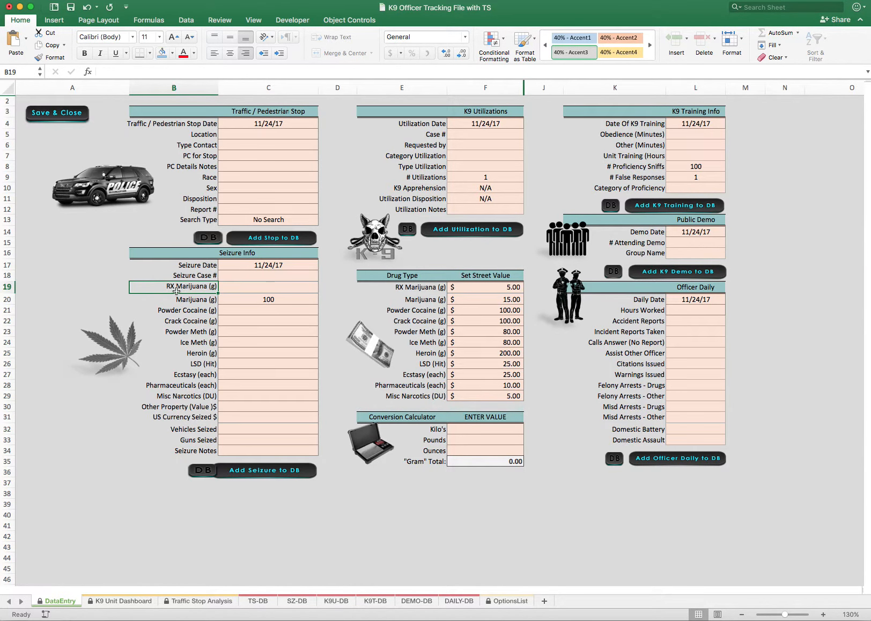
pyautogui.press('Tab')
pyautogui.scroll(-1, 180, 291)
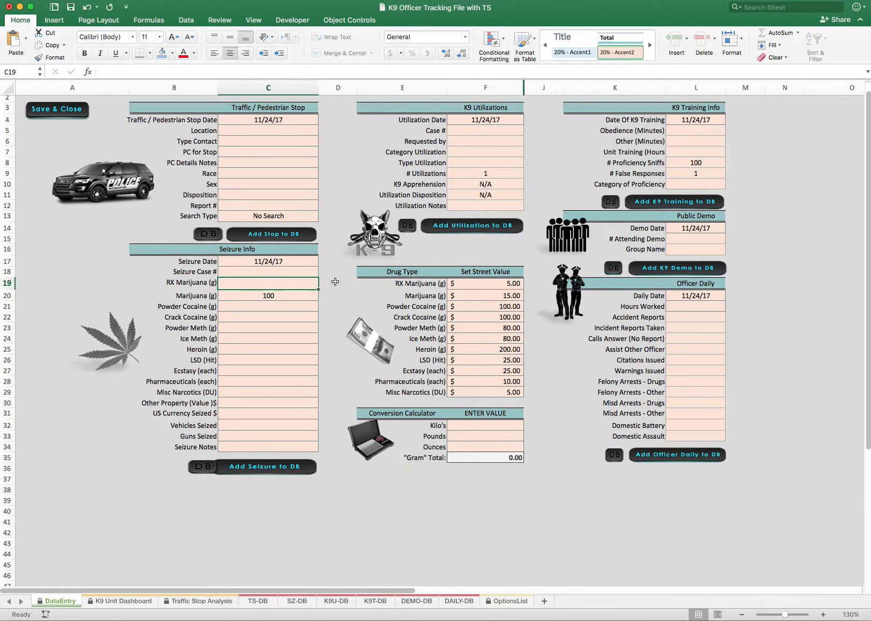
pyautogui.click(421, 285)
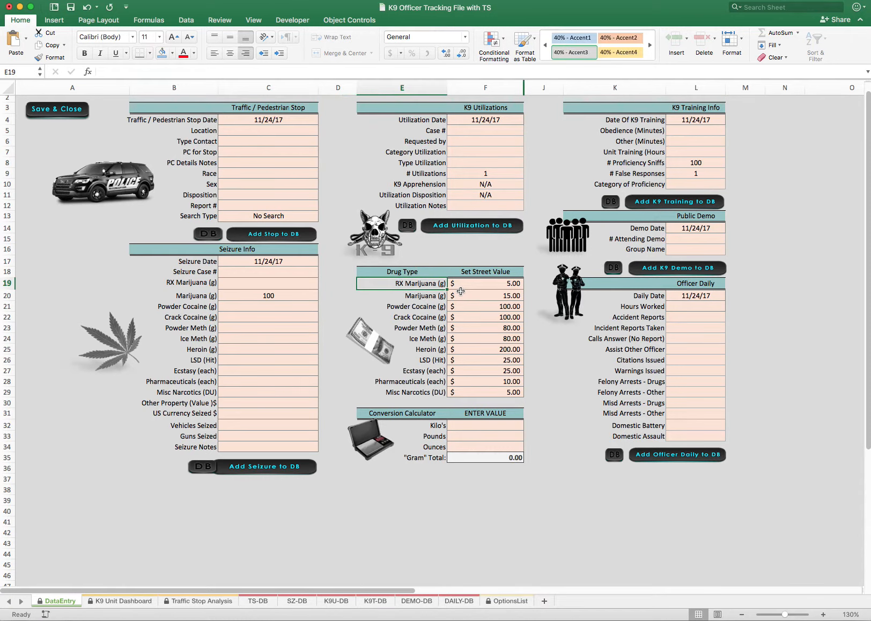
pyautogui.click(487, 286)
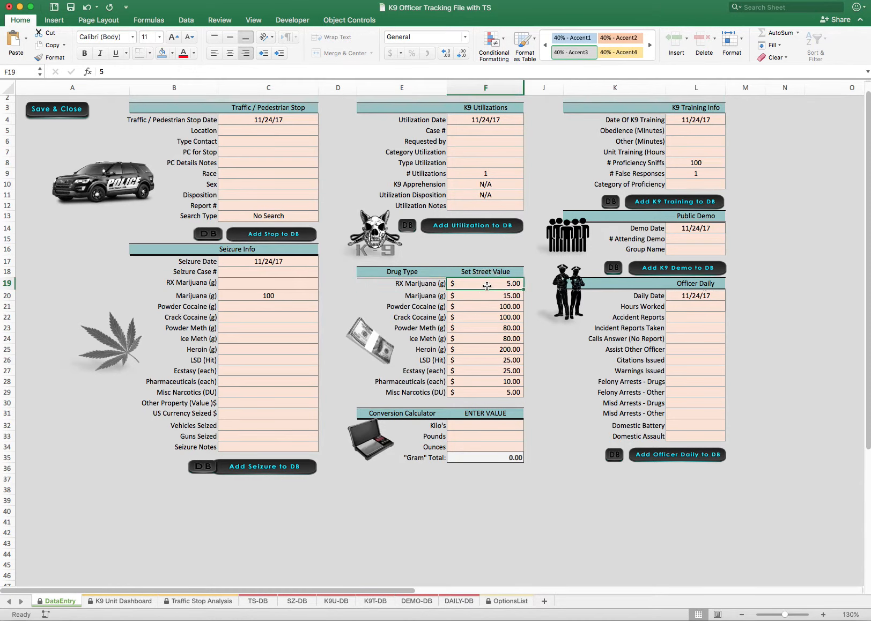
pyautogui.click(413, 285)
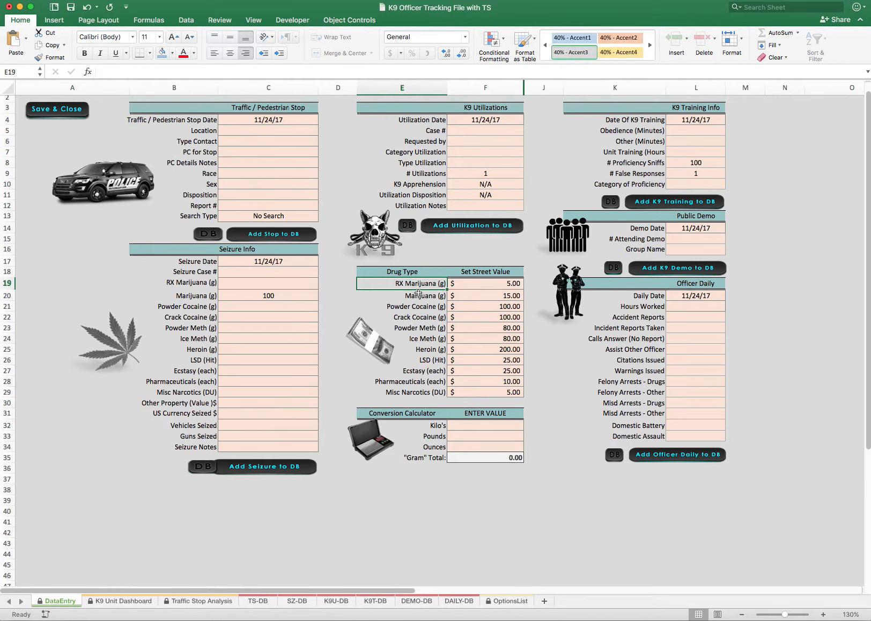
pyautogui.scroll(1, 424, 327)
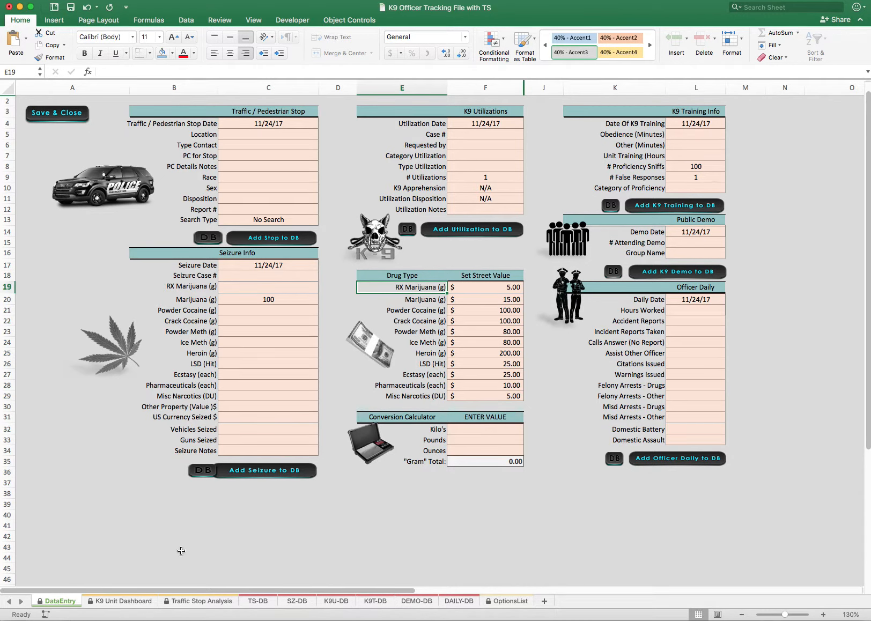
# On the SZ-DB sheet, compare the RX Marijuana (g) header with its corresponding Marijuana Wax $ value header
pyautogui.click(297, 601)
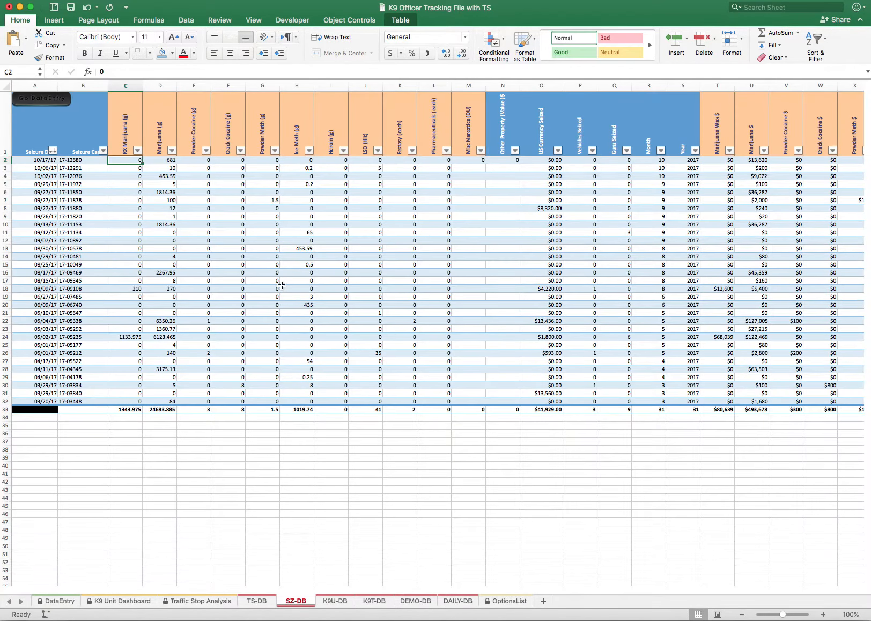
pyautogui.click(125, 142)
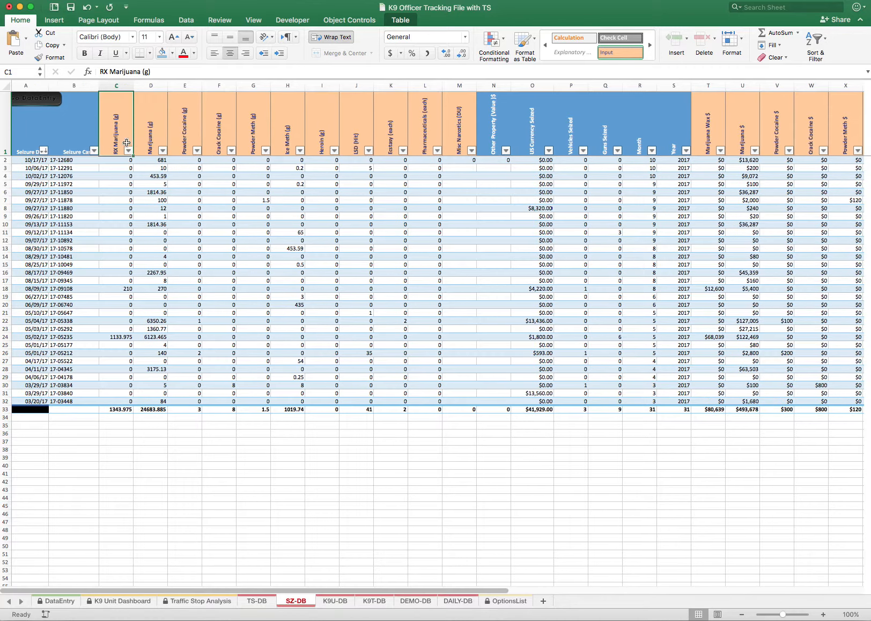
pyautogui.hscroll(1, 112, 140)
pyautogui.hscroll(3, 168, 148)
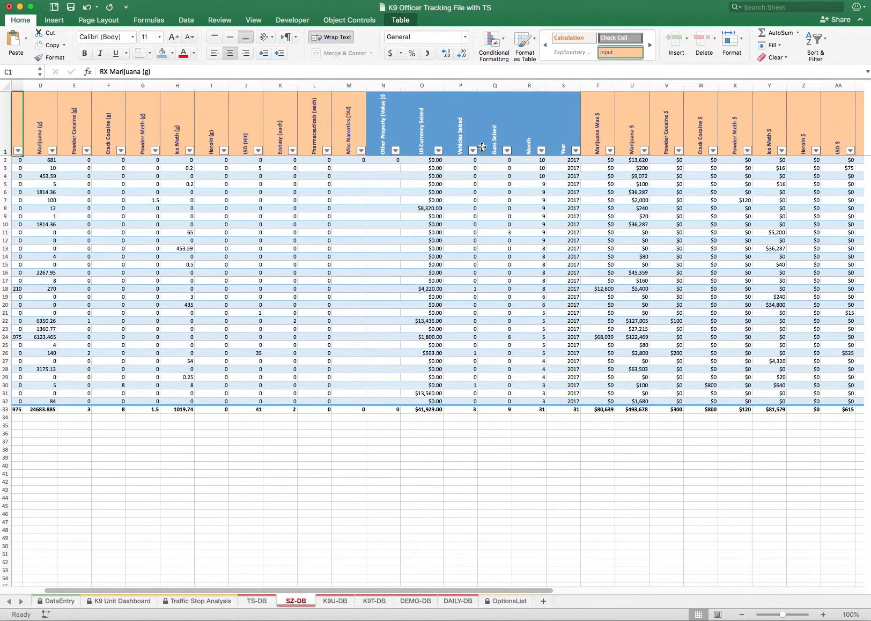
pyautogui.click(624, 137)
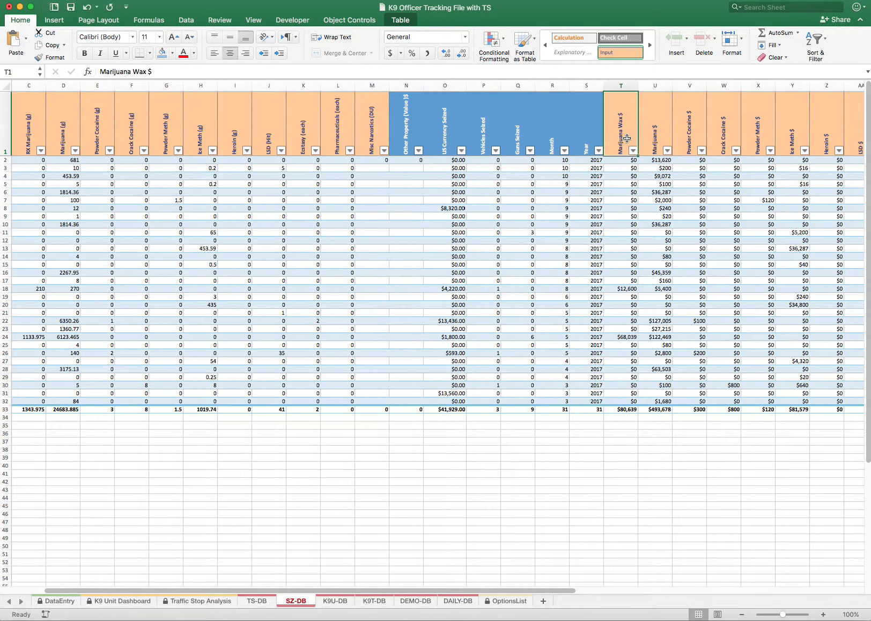
pyautogui.hscroll(1, 612, 125)
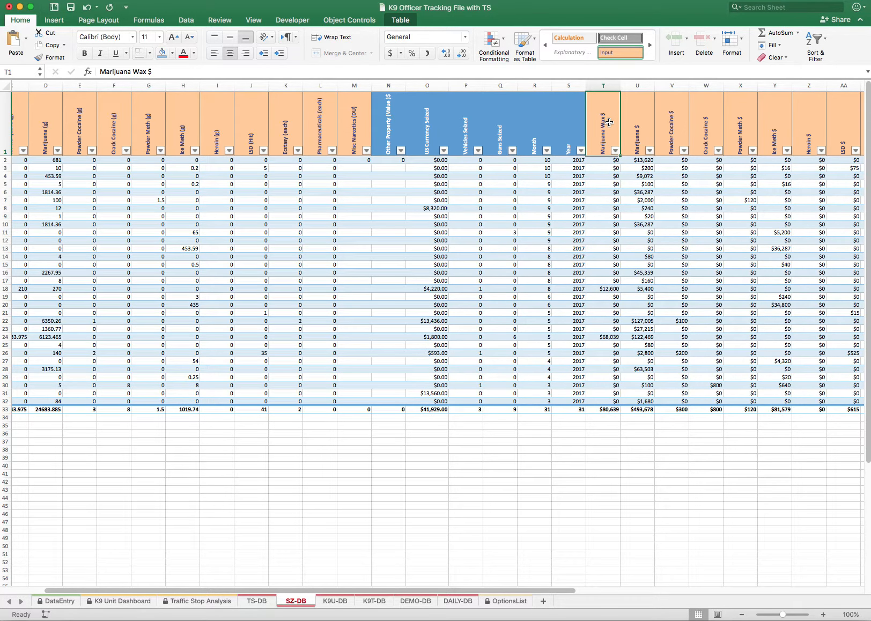
pyautogui.hscroll(-2, 159, 153)
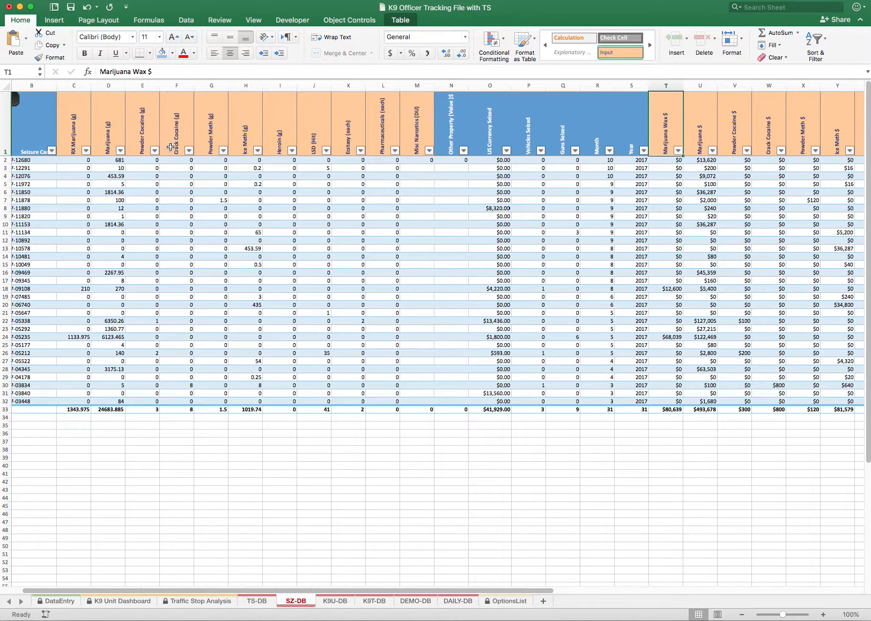
pyautogui.click(70, 140)
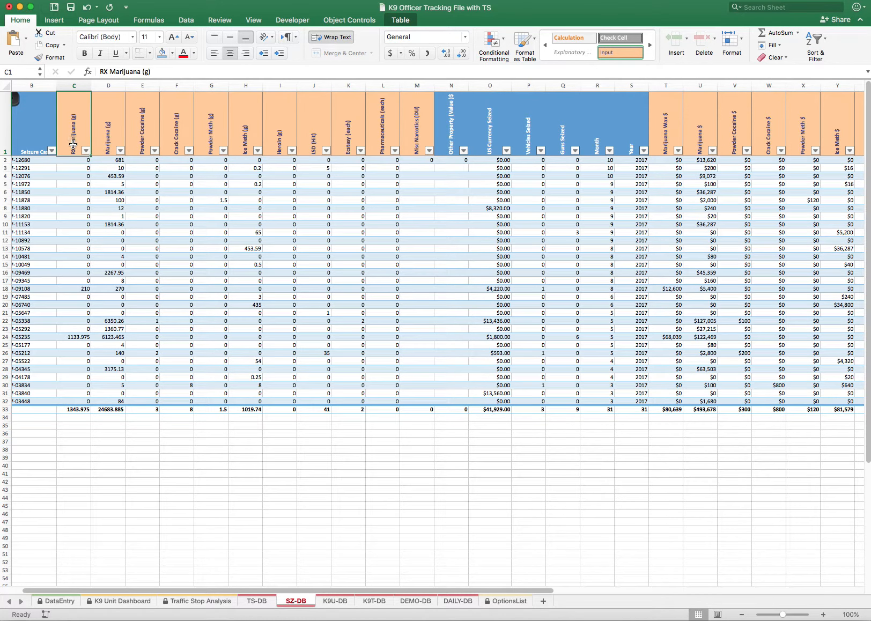
# Rename the Marijuana Wax $ column header on SZ-DB to RX Marijuana $
pyautogui.click(663, 145)
pyautogui.hscroll(-1, 663, 144)
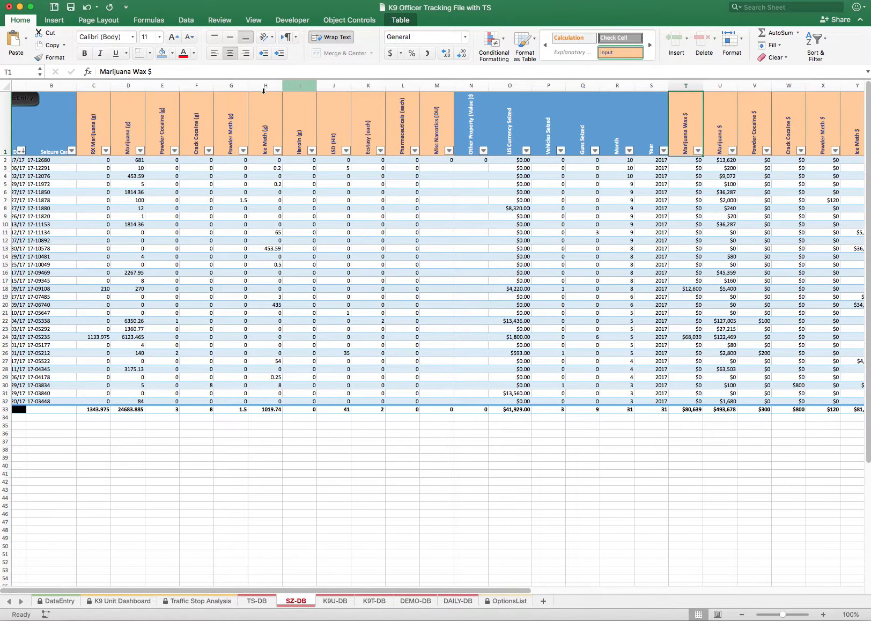
pyautogui.moveTo(145, 70); pyautogui.dragTo(100, 71)
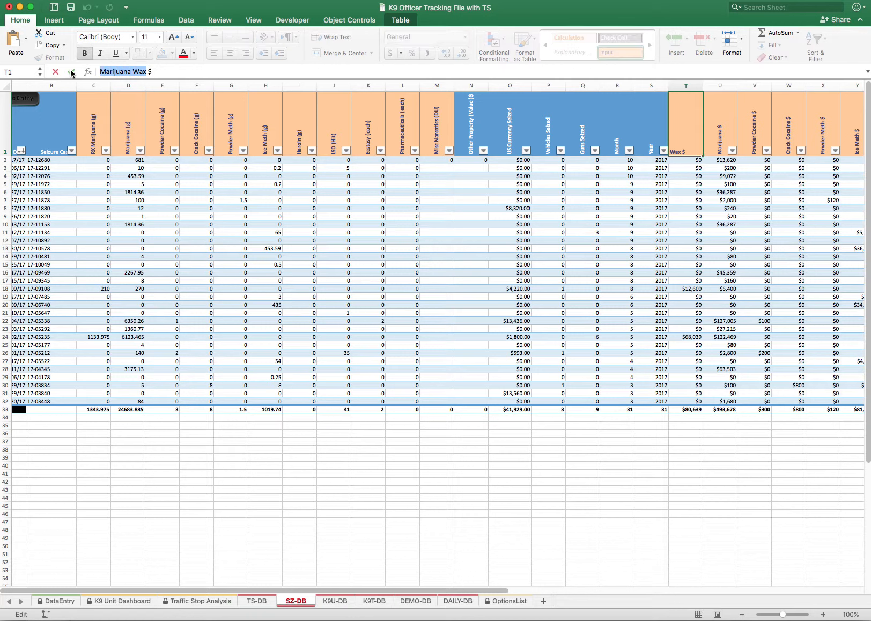
pyautogui.write('RX Mari')
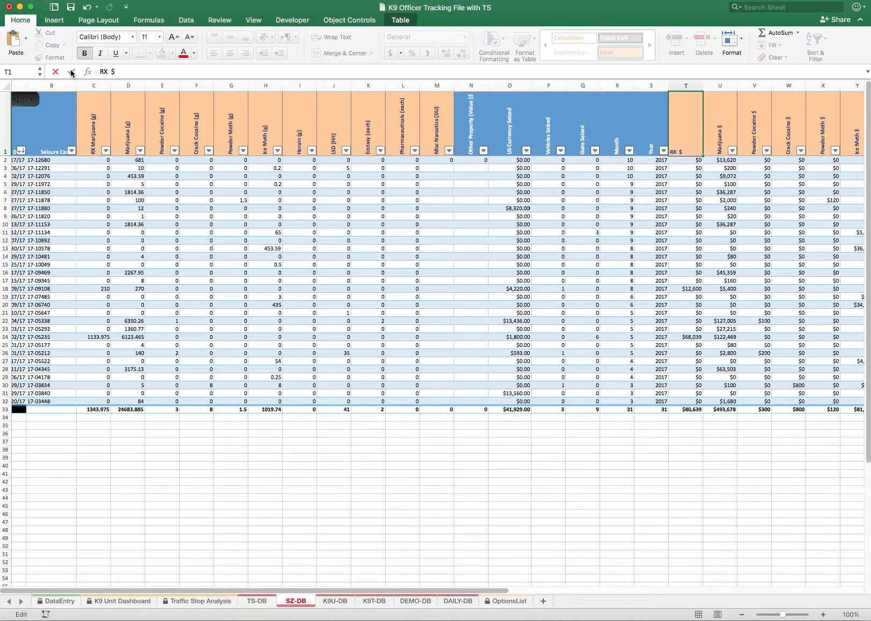
pyautogui.write('juana')
pyautogui.click(711, 135)
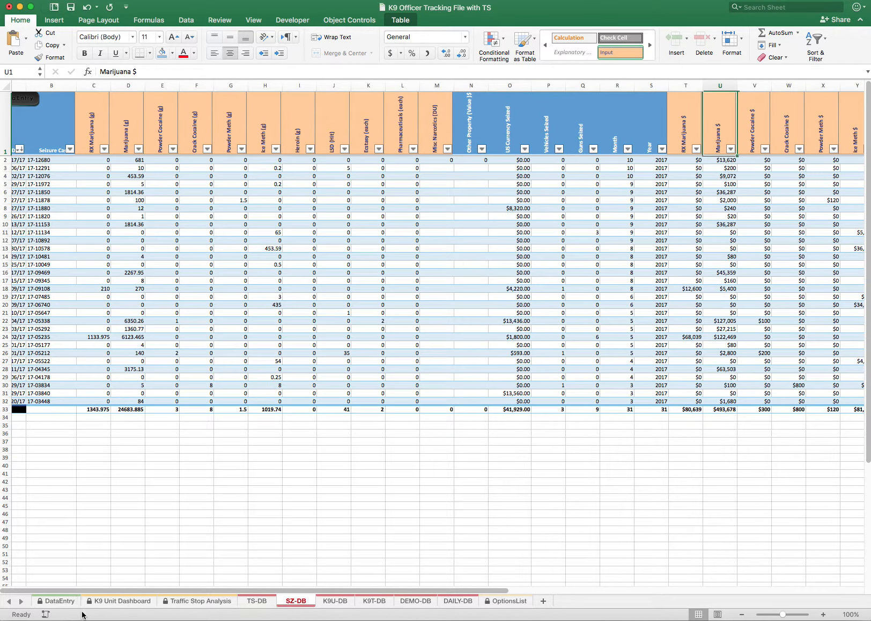
# Check the RX Marijuana (g) and RX Marijuana $ rows on the K9 Unit Dashboard sheet
pyautogui.click(118, 605)
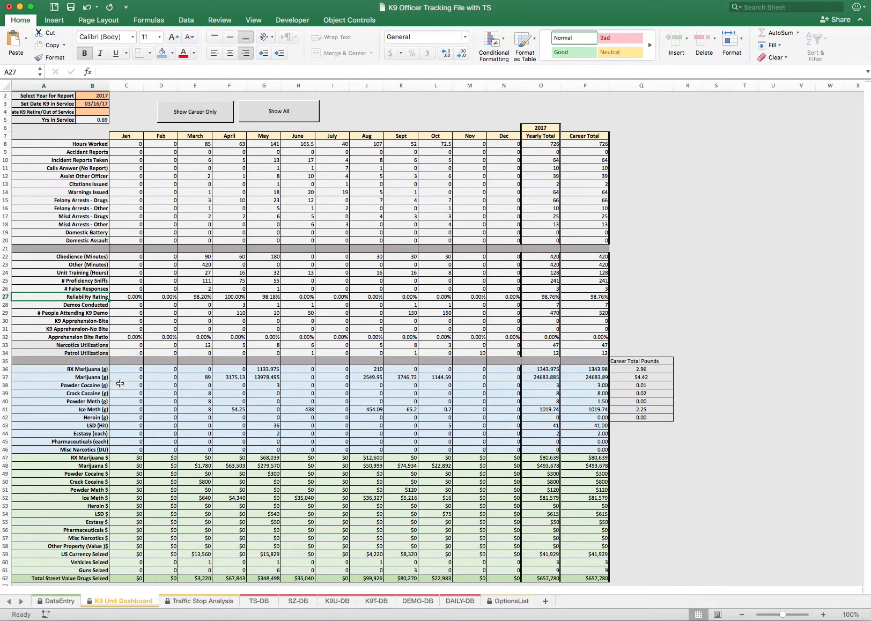
pyautogui.scroll(-3, 120, 384)
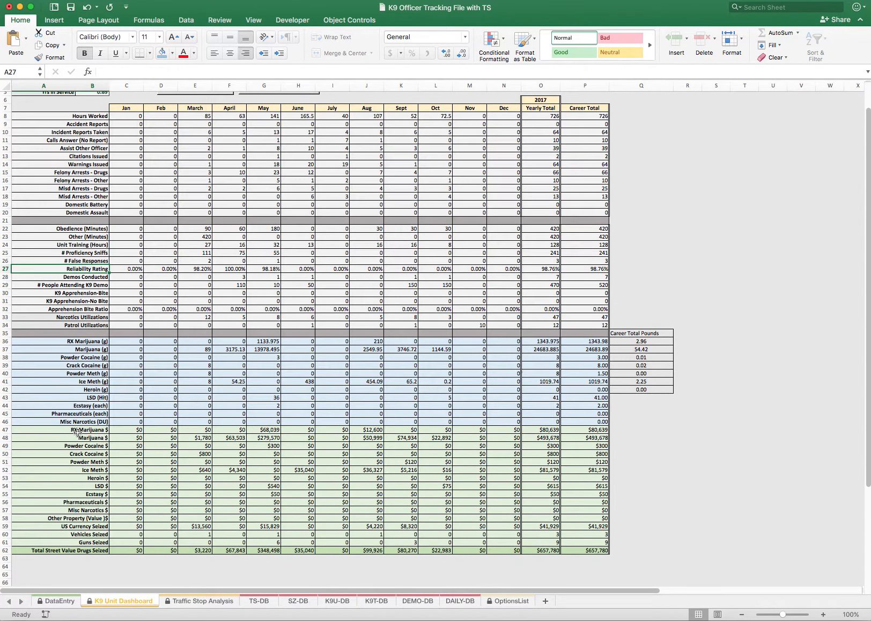
pyautogui.click(78, 430)
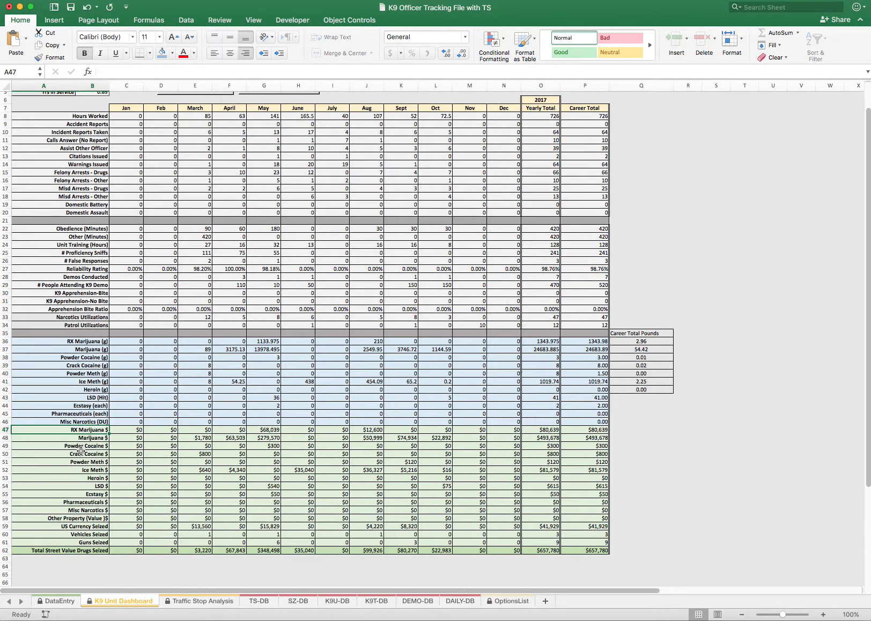
# Go back to the SZ-DB sheet, review the RX Marijuana (g), RX Marijuana $ and other drug value headers, and return to DataEntry
pyautogui.click(185, 602)
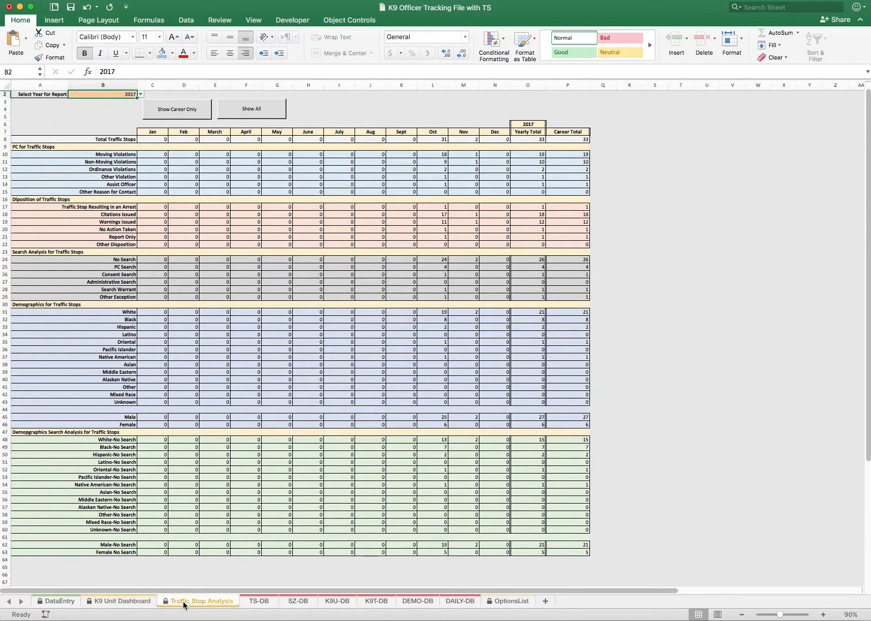
pyautogui.click(268, 607)
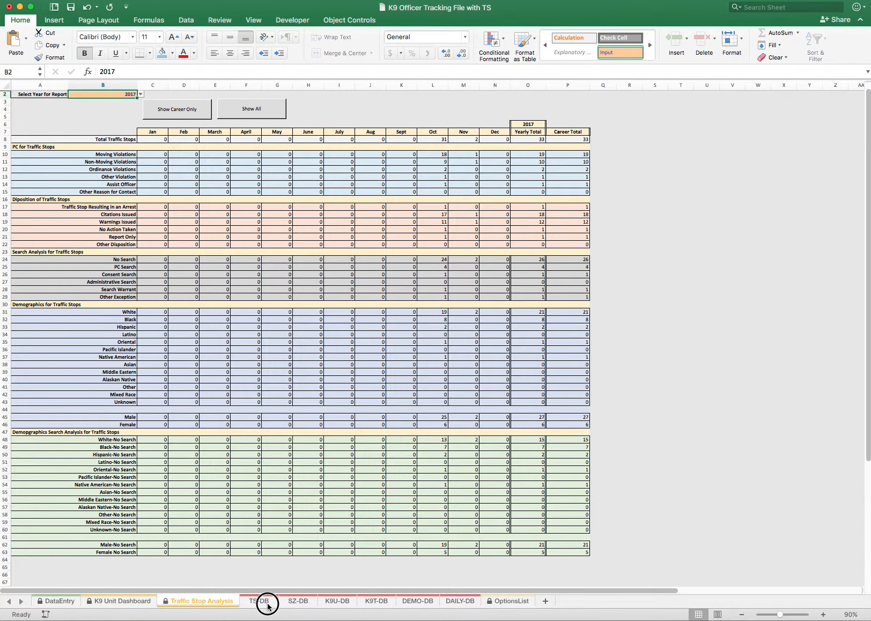
pyautogui.click(298, 601)
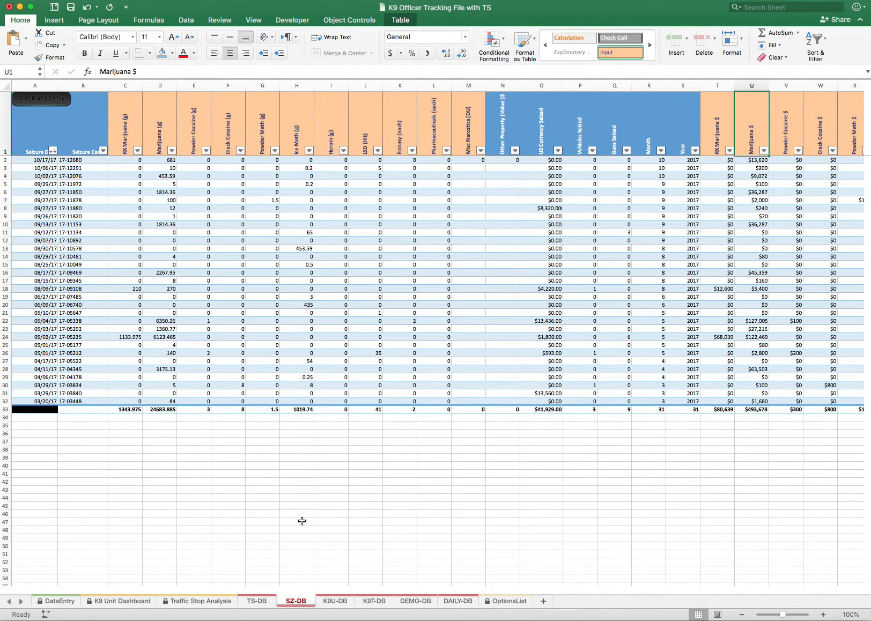
pyautogui.scroll(-1, 304, 542)
pyautogui.scroll(1, 304, 542)
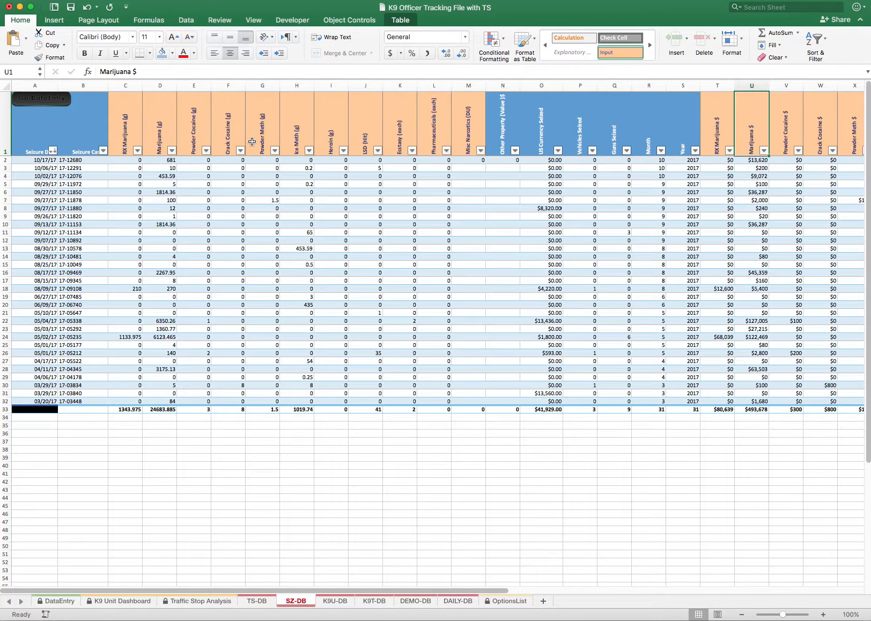
pyautogui.click(128, 136)
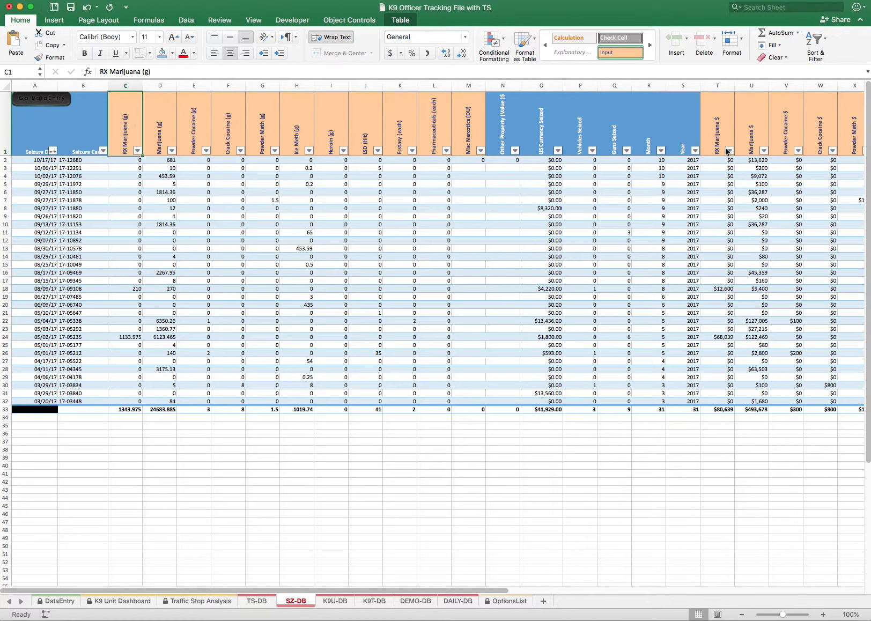
pyautogui.click(716, 131)
pyautogui.hscroll(2, 716, 131)
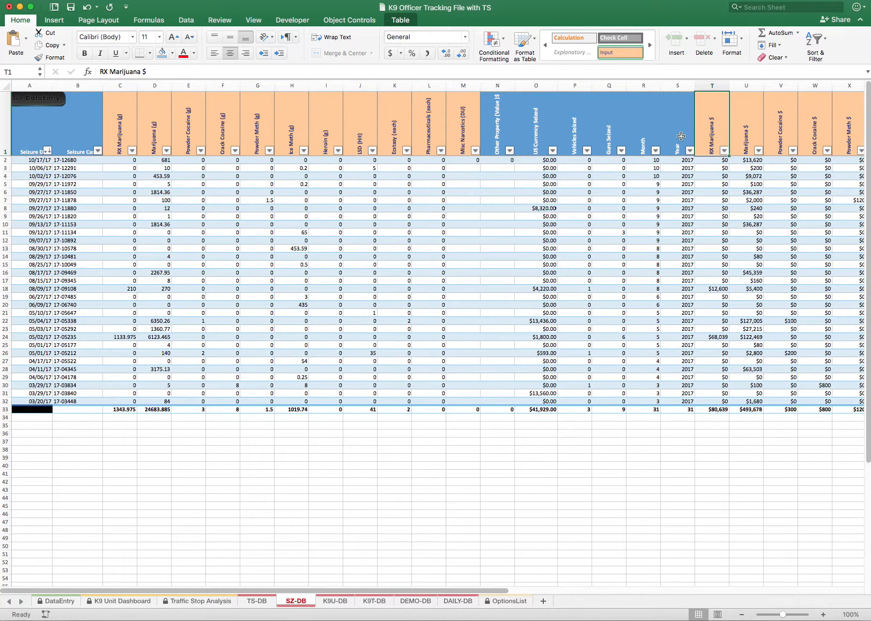
pyautogui.hscroll(8, 706, 140)
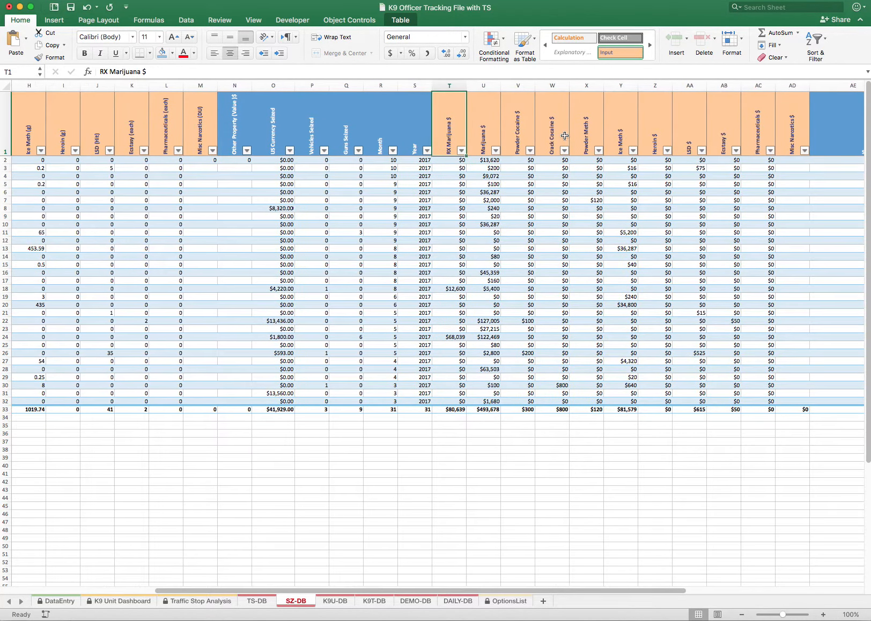
pyautogui.hscroll(-5, 296, 131)
pyautogui.hscroll(-3, 296, 131)
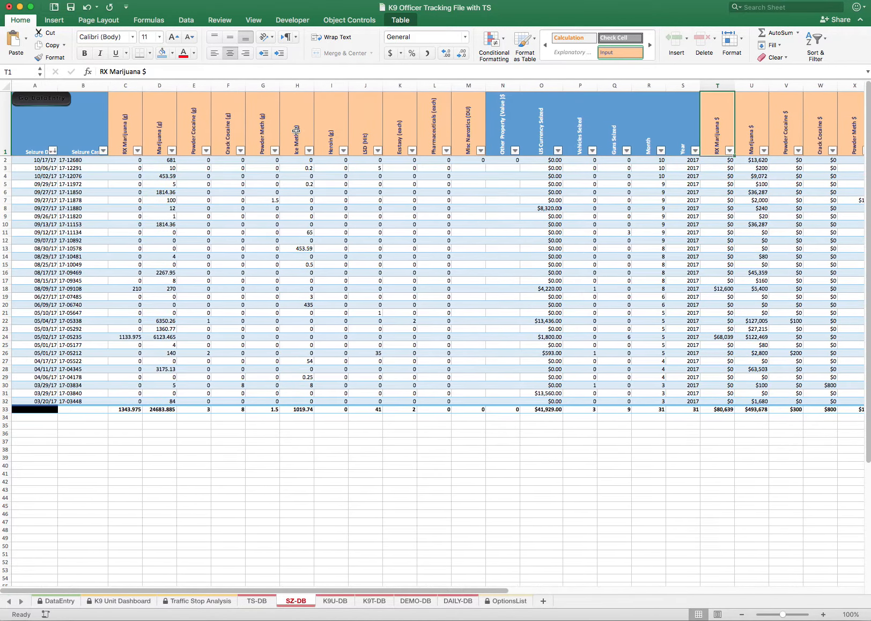
pyautogui.click(61, 602)
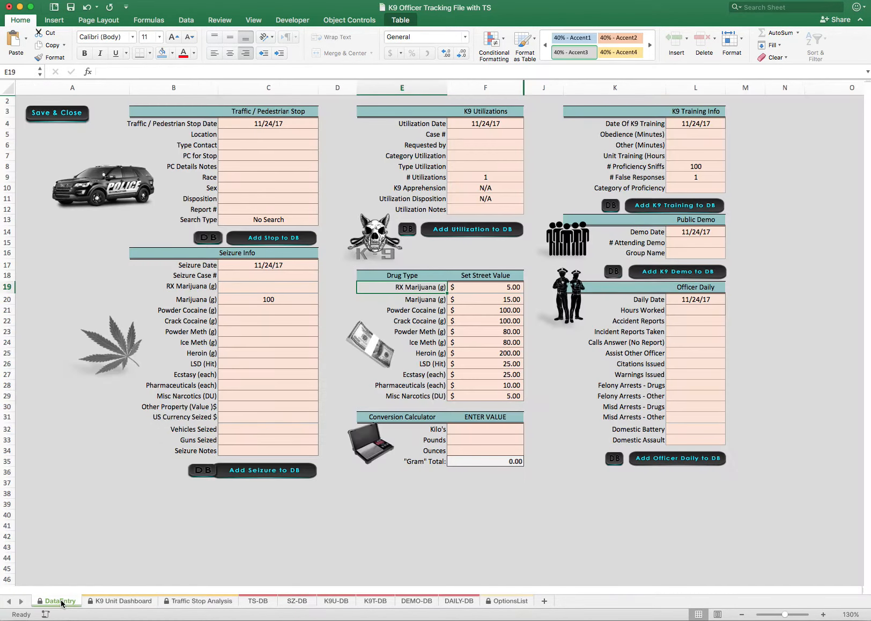
# Look over the K9 Unit Dashboard and Traffic Stop Analysis sheets, and the seizure drug and Officer Daily categories on DataEntry
pyautogui.click(128, 602)
pyautogui.click(191, 602)
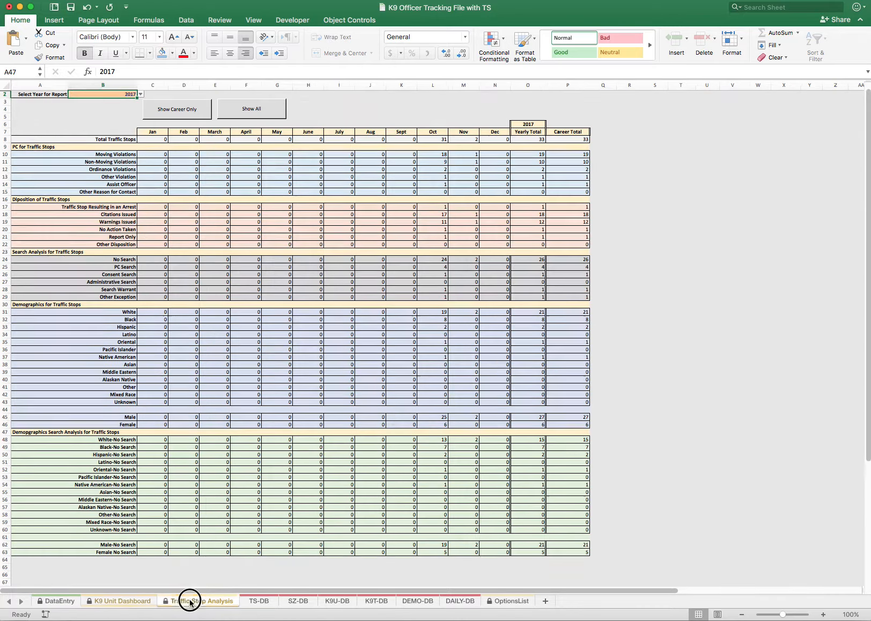
pyautogui.click(110, 602)
pyautogui.click(60, 602)
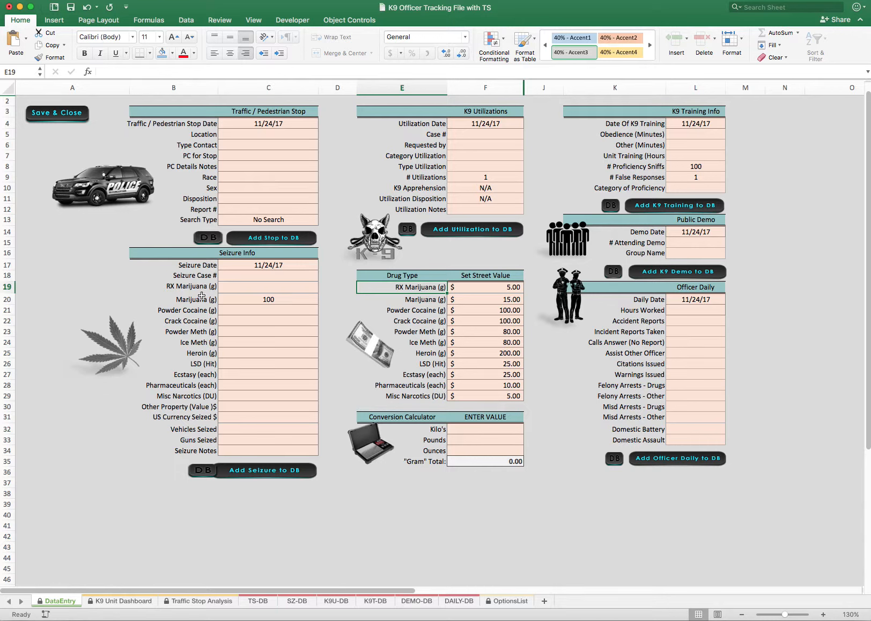
pyautogui.moveTo(202, 296); pyautogui.dragTo(182, 385)
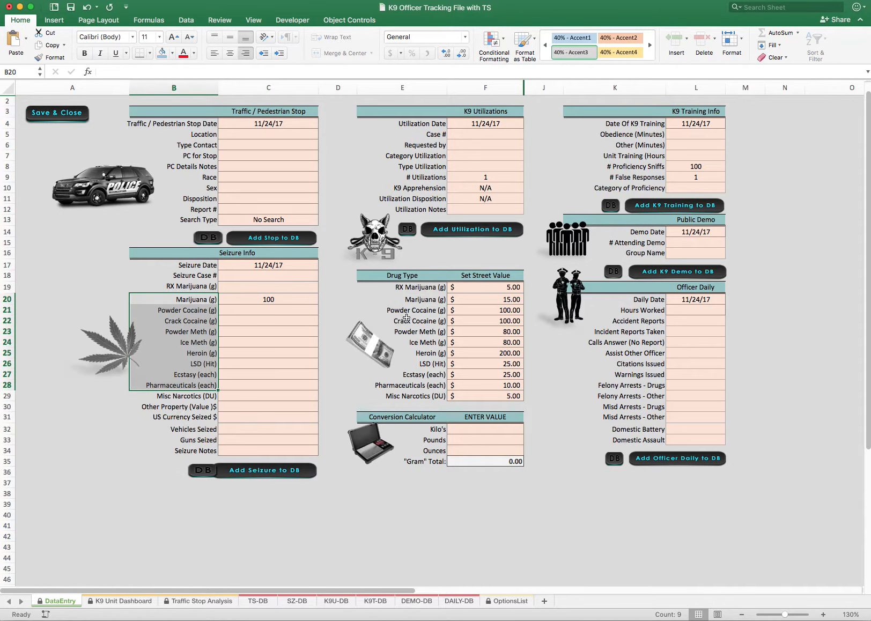
pyautogui.moveTo(643, 320); pyautogui.dragTo(651, 447)
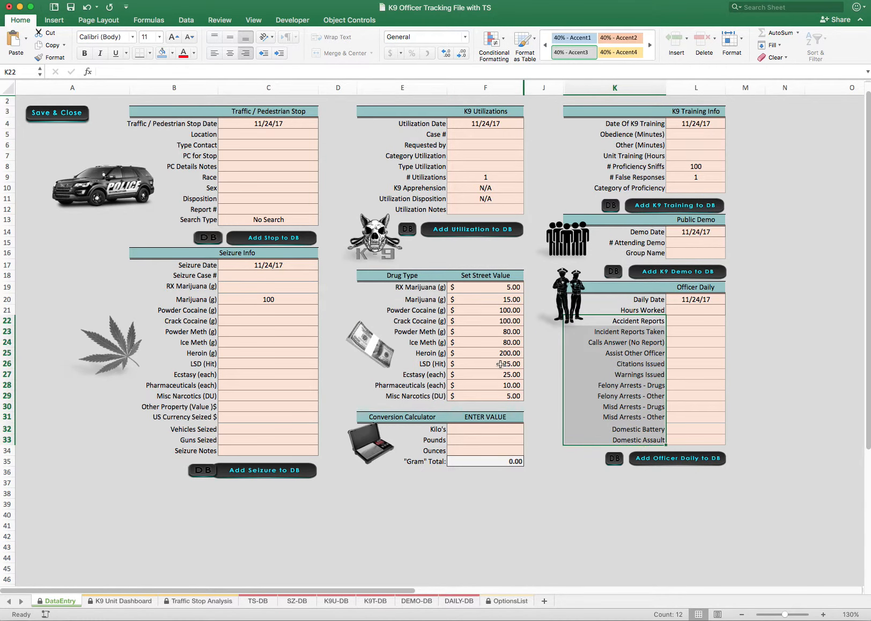
pyautogui.scroll(-1, 358, 374)
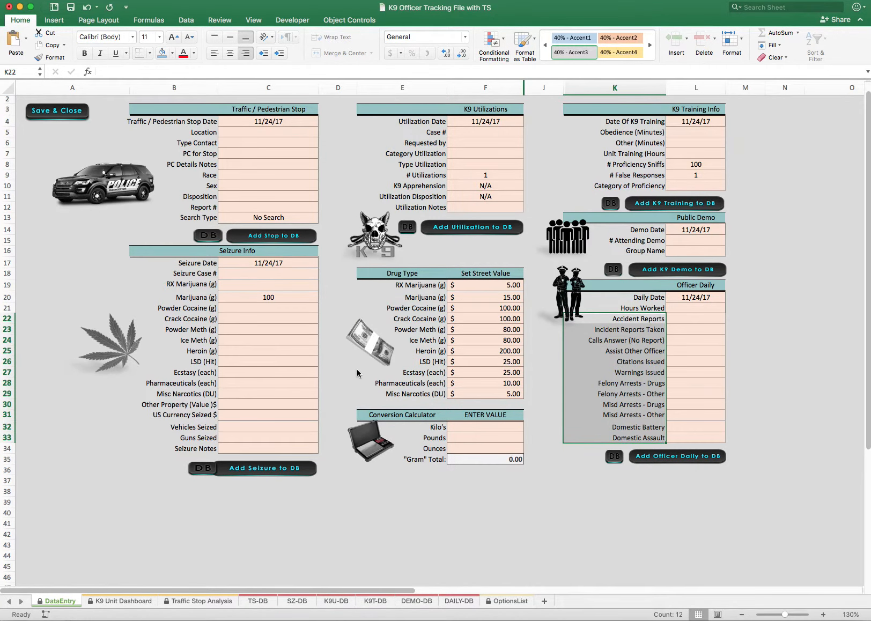
# View the Traffic Stop Analysis sheet and review the category rows on the K9 Unit Dashboard from top to bottom
pyautogui.click(134, 601)
pyautogui.click(210, 602)
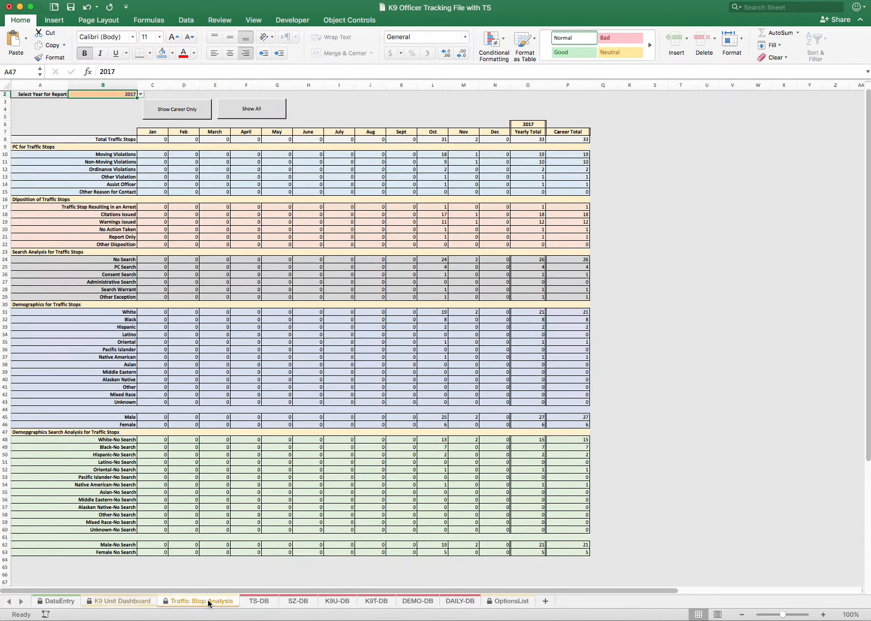
pyautogui.click(116, 601)
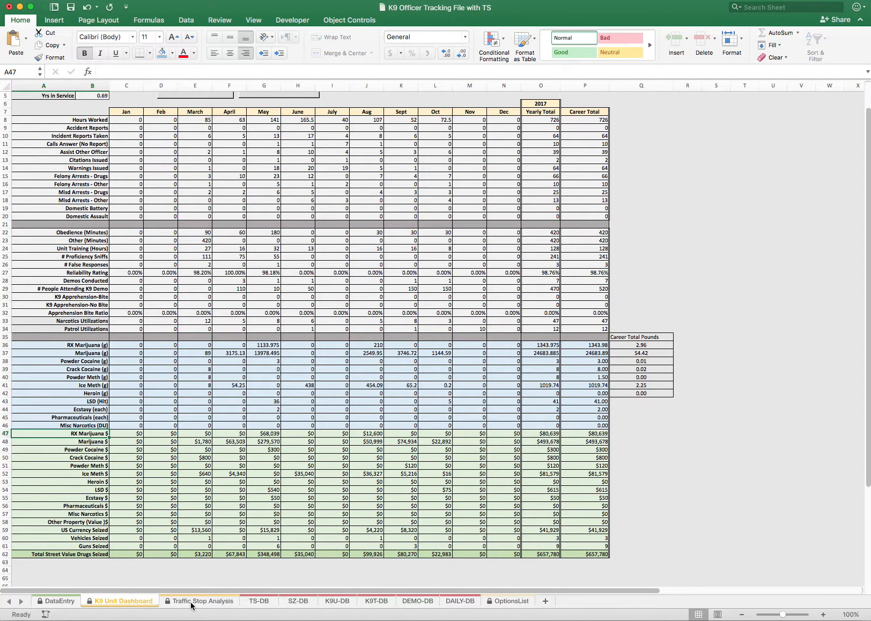
pyautogui.scroll(1, 209, 569)
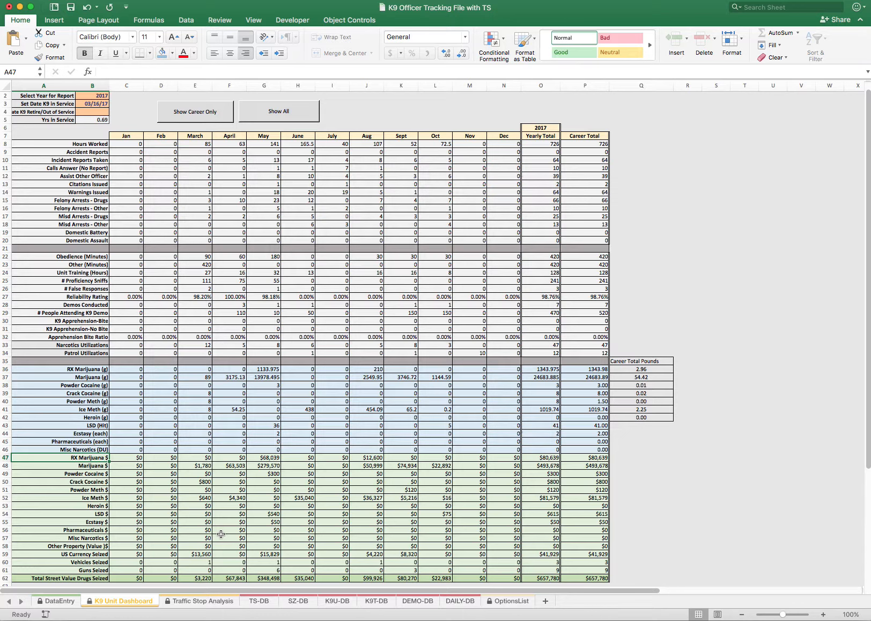
pyautogui.scroll(-1, 221, 535)
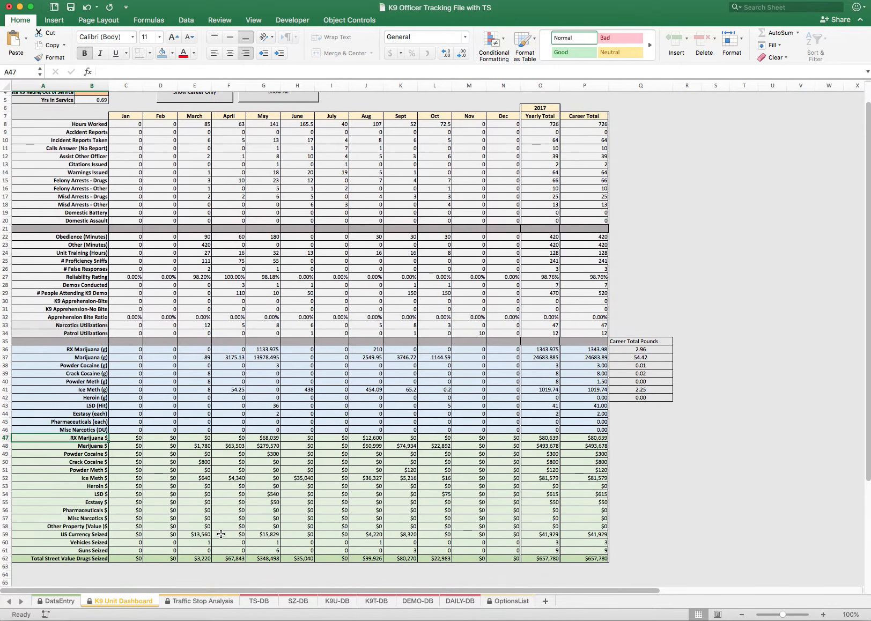
pyautogui.scroll(1, 223, 535)
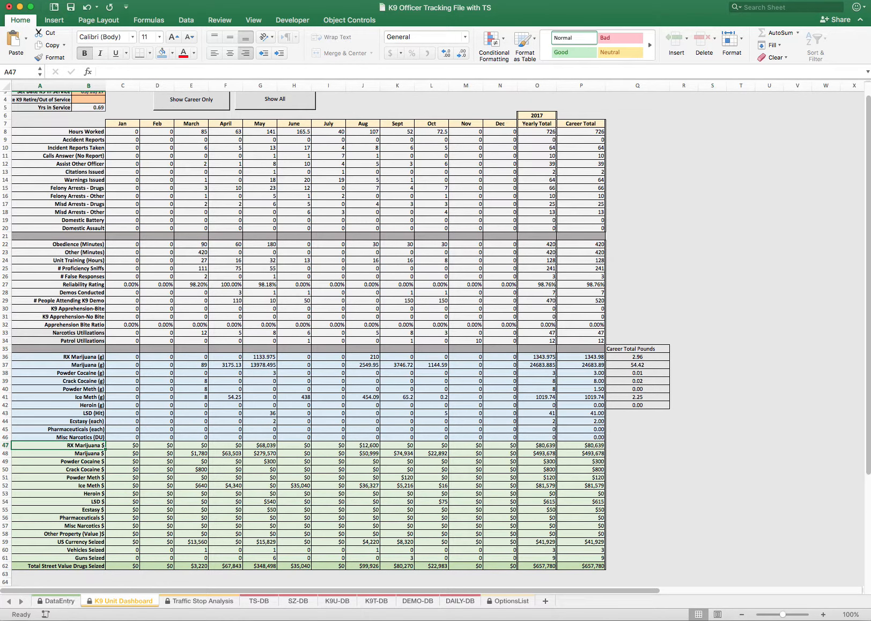
# Check the TS-DB sheet against DataEntry and examine the whole 11/24/17 traffic stop record on TS-DB
pyautogui.click(259, 602)
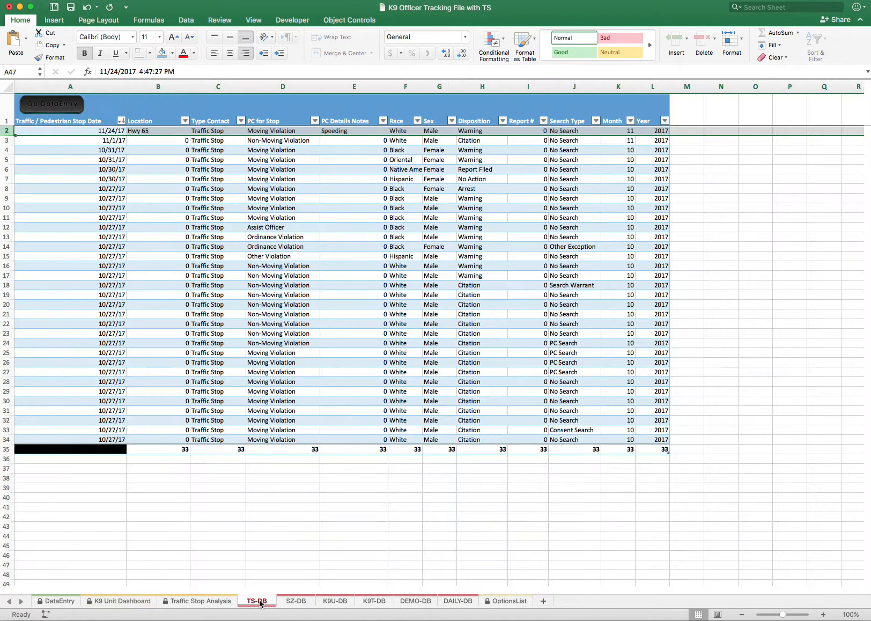
pyautogui.click(60, 601)
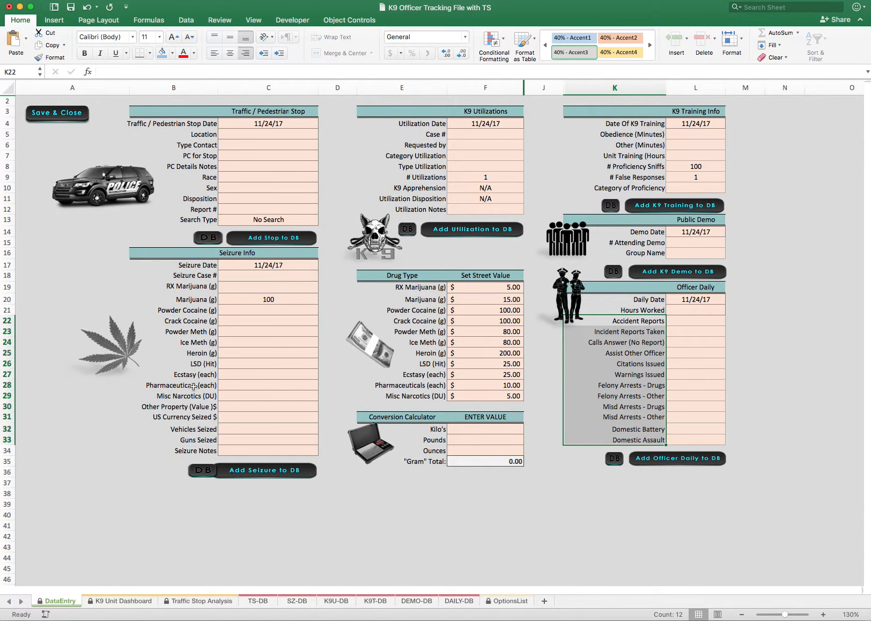
pyautogui.click(263, 603)
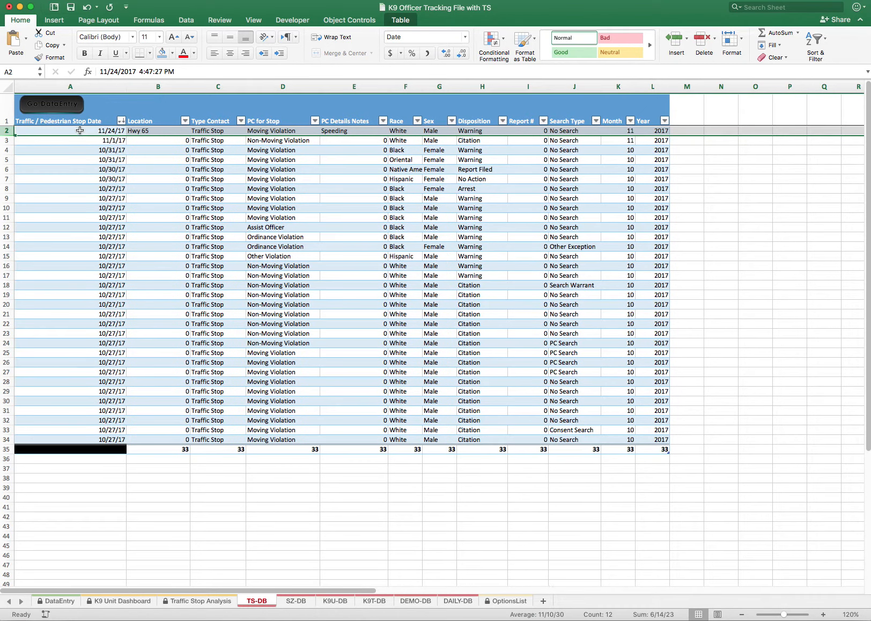
pyautogui.click(108, 132)
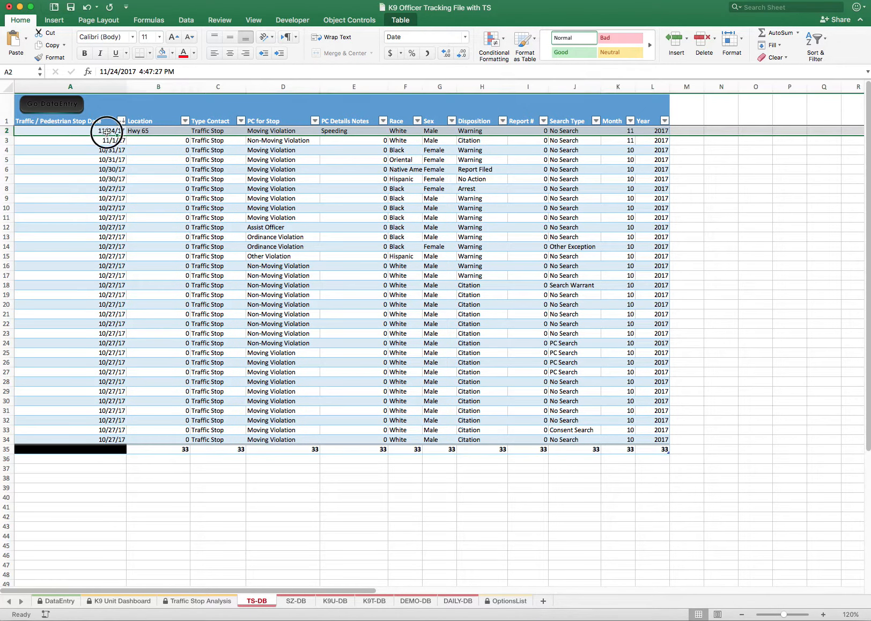
pyautogui.click(5, 132)
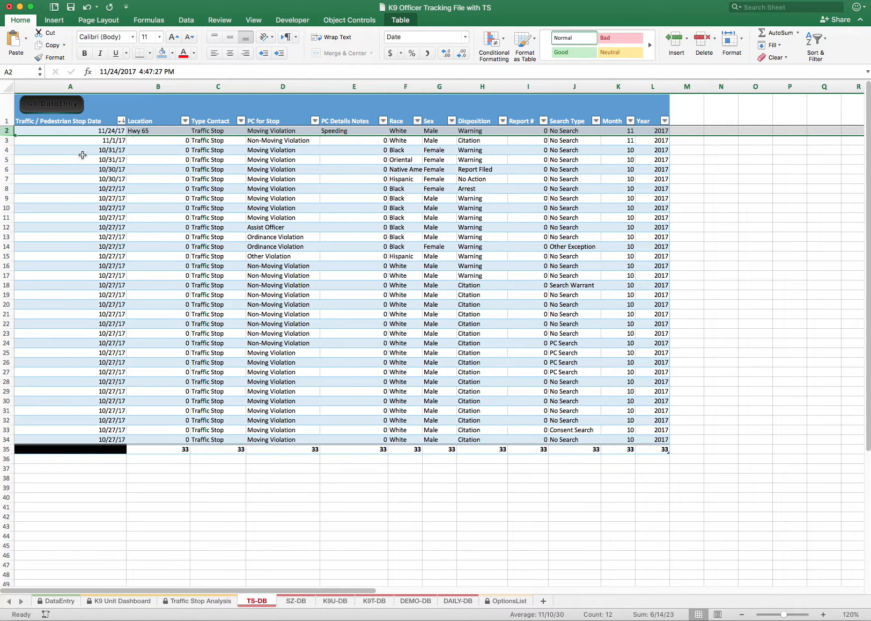
# Change the Location of the 11/24/17 stop on TS-DB to Hwy 25
pyautogui.click(155, 139)
pyautogui.click(151, 132)
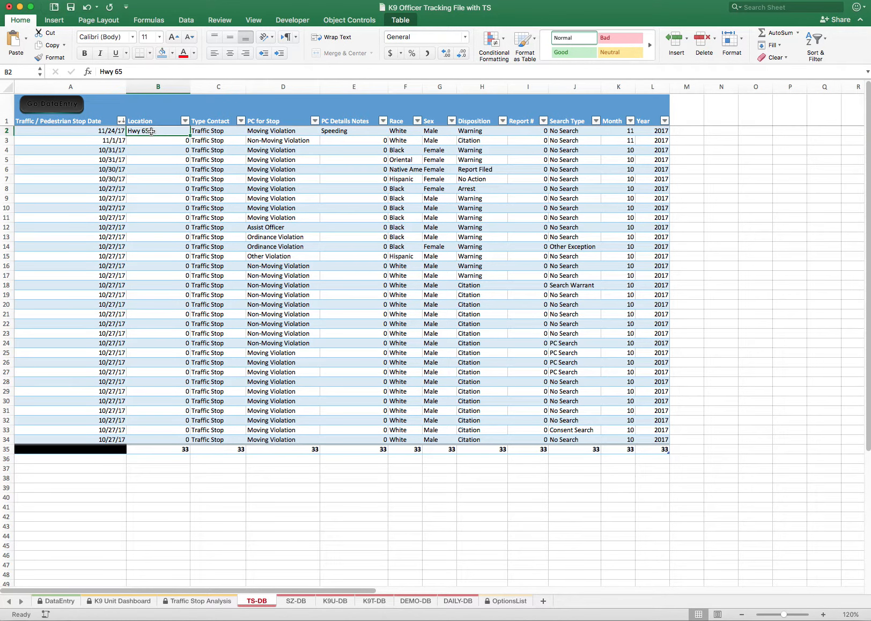
pyautogui.write('Hwy')
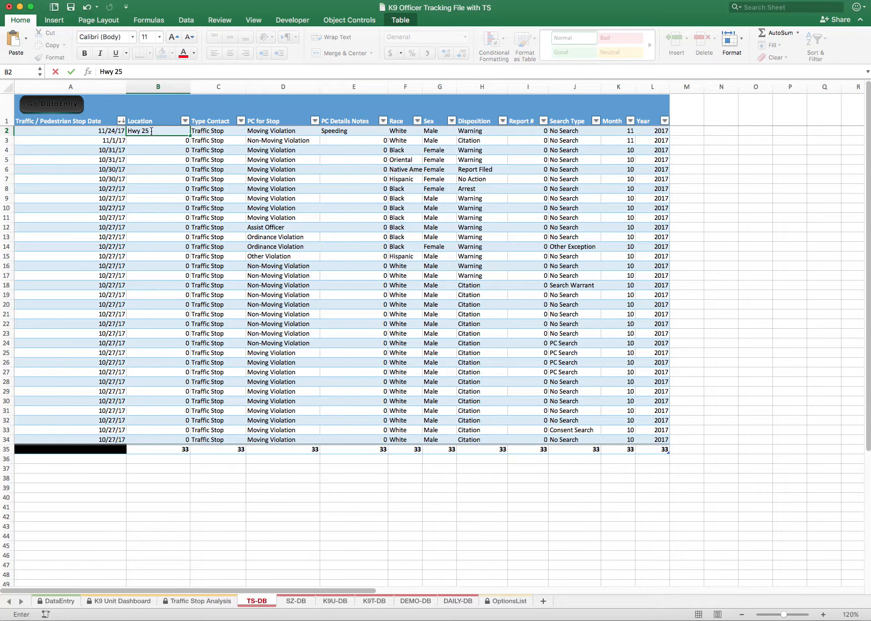
pyautogui.press('Return')
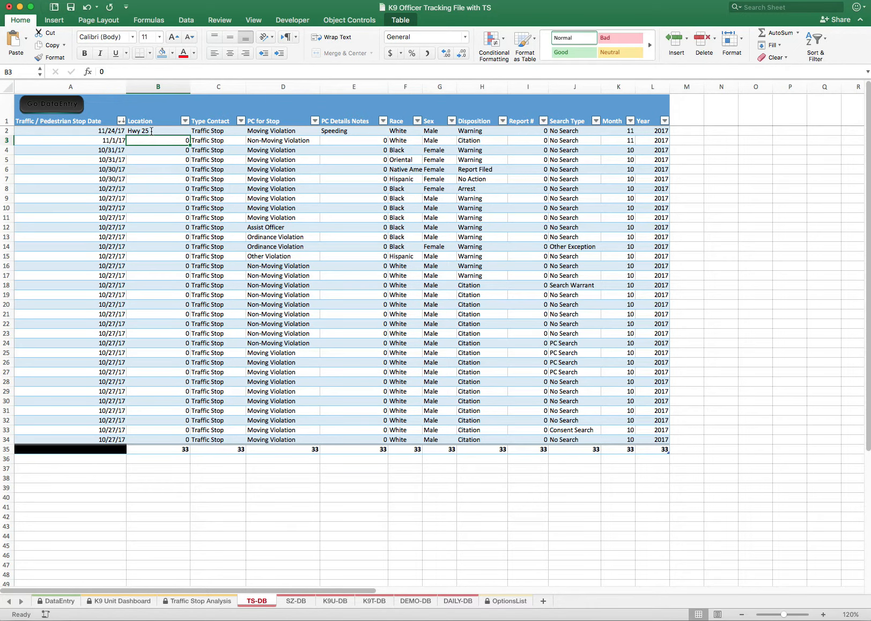
# Delete the entire 11/24/17 traffic stop row from the TS-DB sheet
pyautogui.click(152, 131)
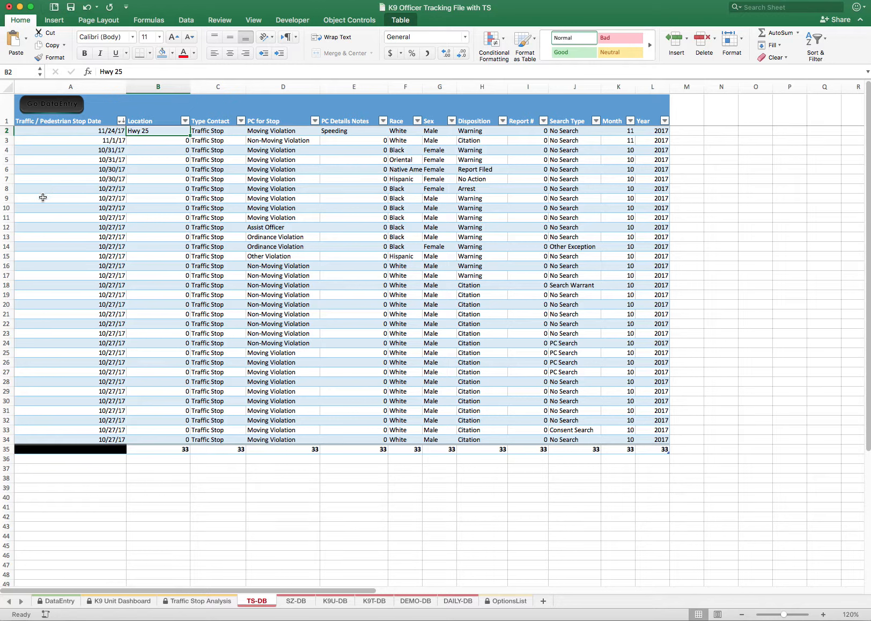
pyautogui.click(7, 131)
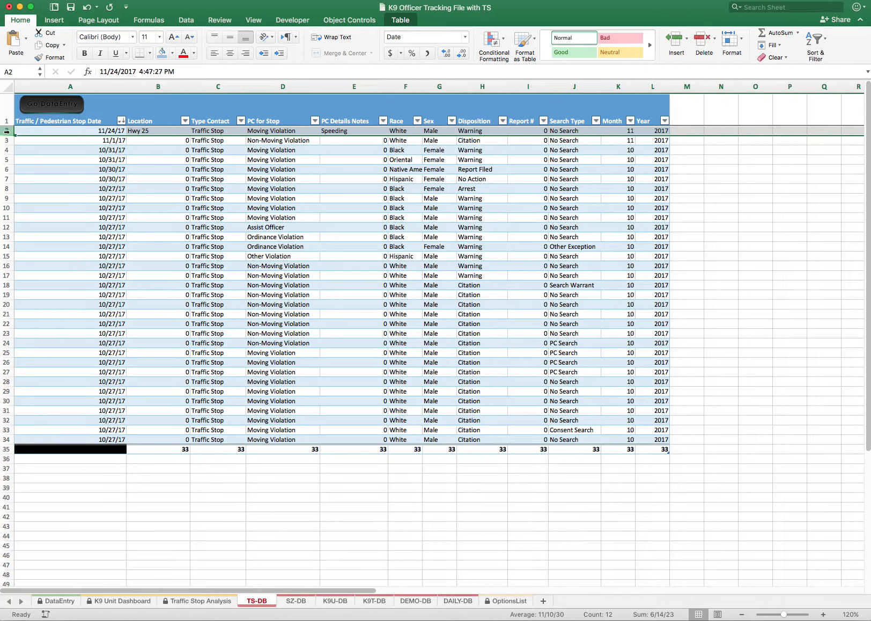
pyautogui.rightClick(7, 130)
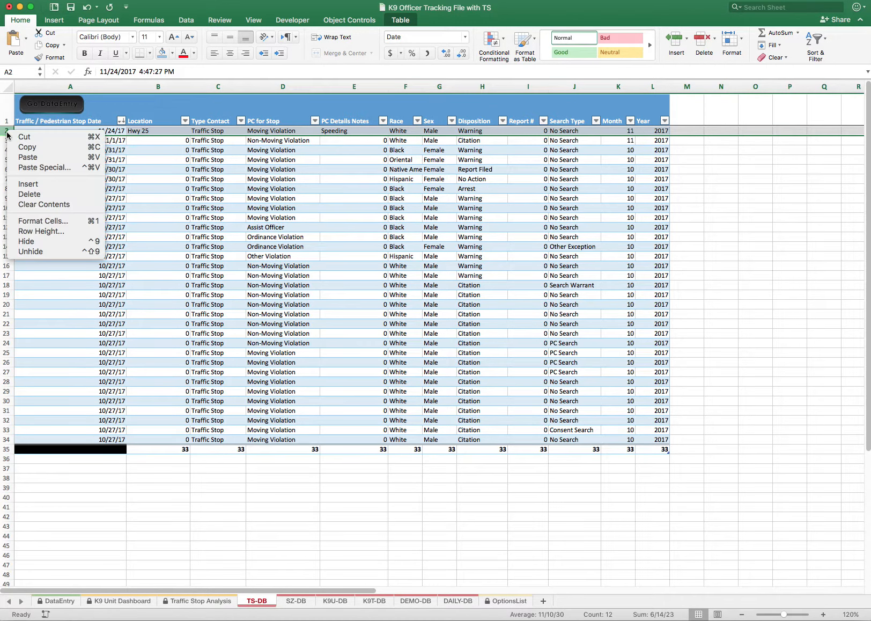
pyautogui.click(28, 194)
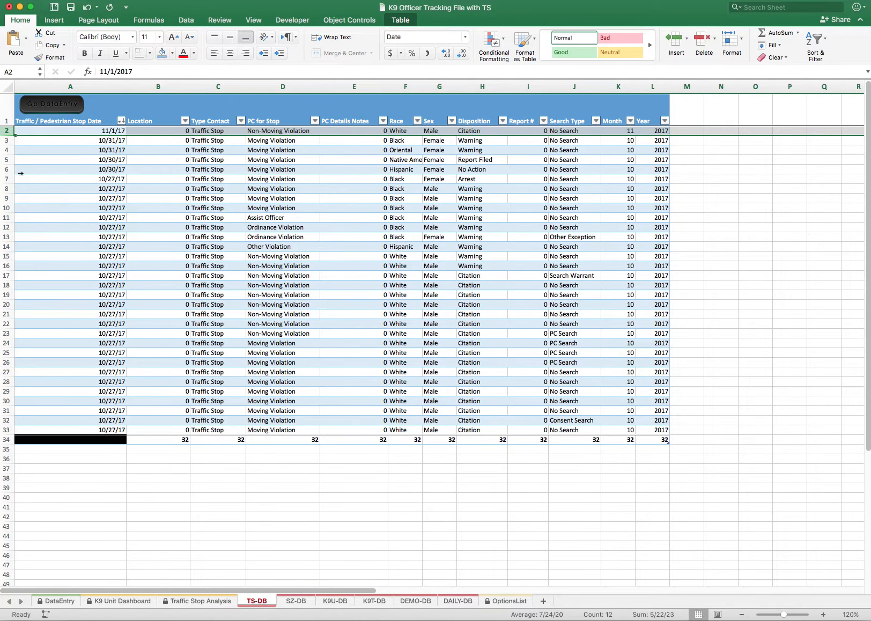
pyautogui.click(330, 167)
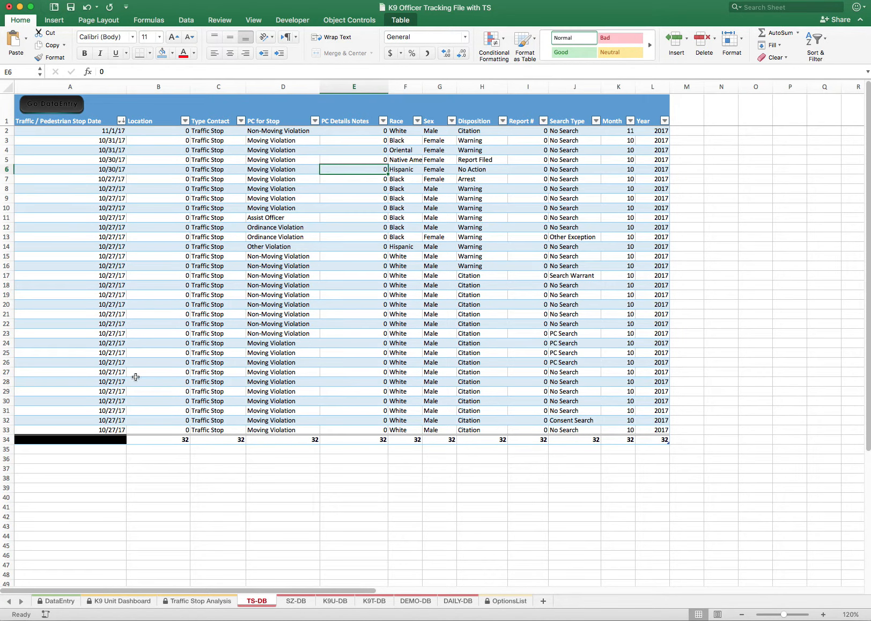
# Reopen the stop database from the Traffic / Pedestrian Stop form on DataEntry and set the 11/1/17 record's PC for Stop to Other Violation
pyautogui.click(56, 602)
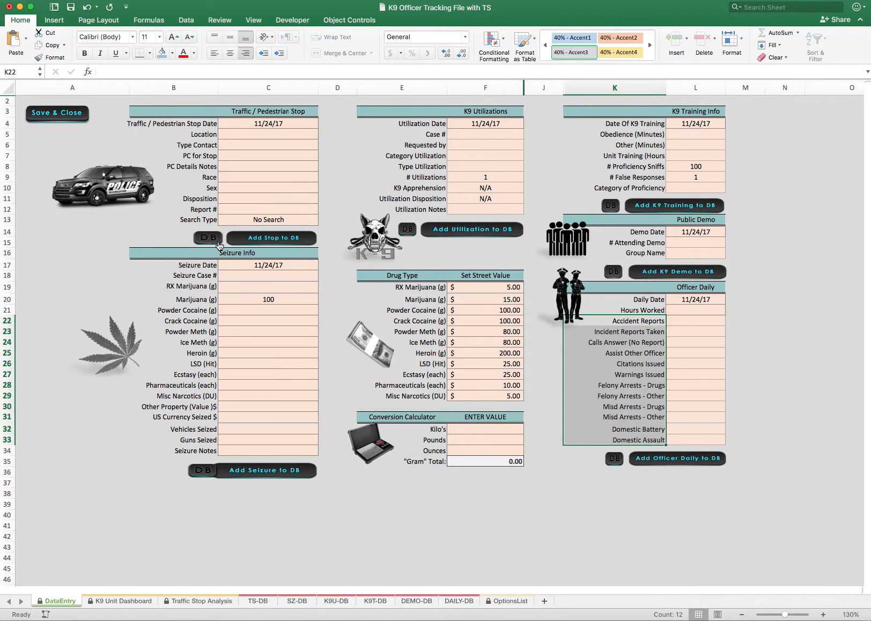
pyautogui.click(211, 236)
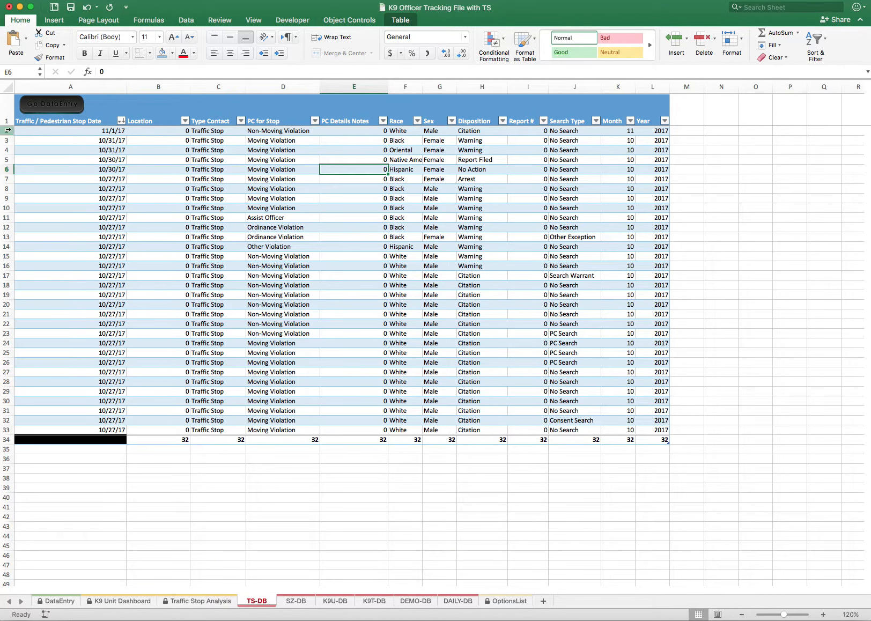
pyautogui.click(8, 130)
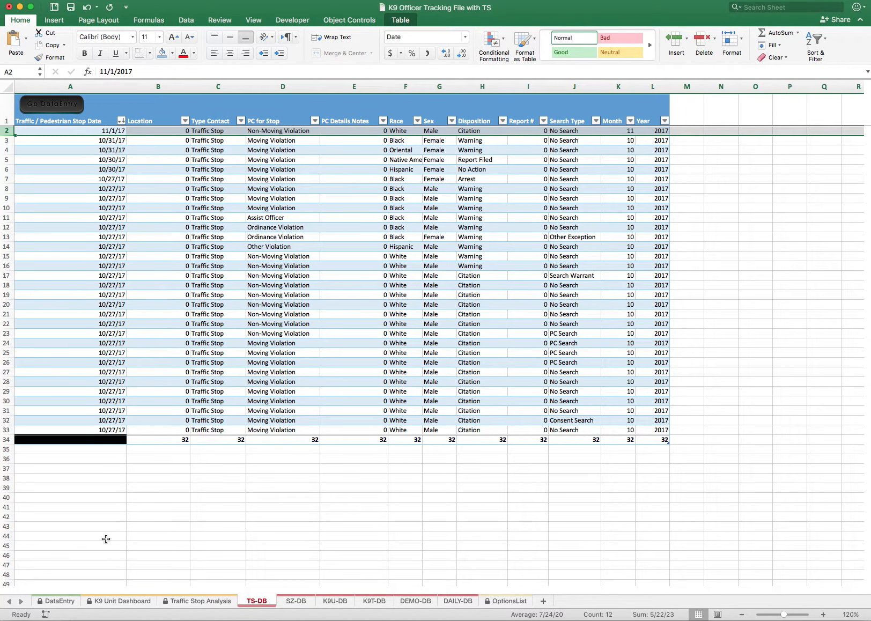
pyautogui.click(273, 133)
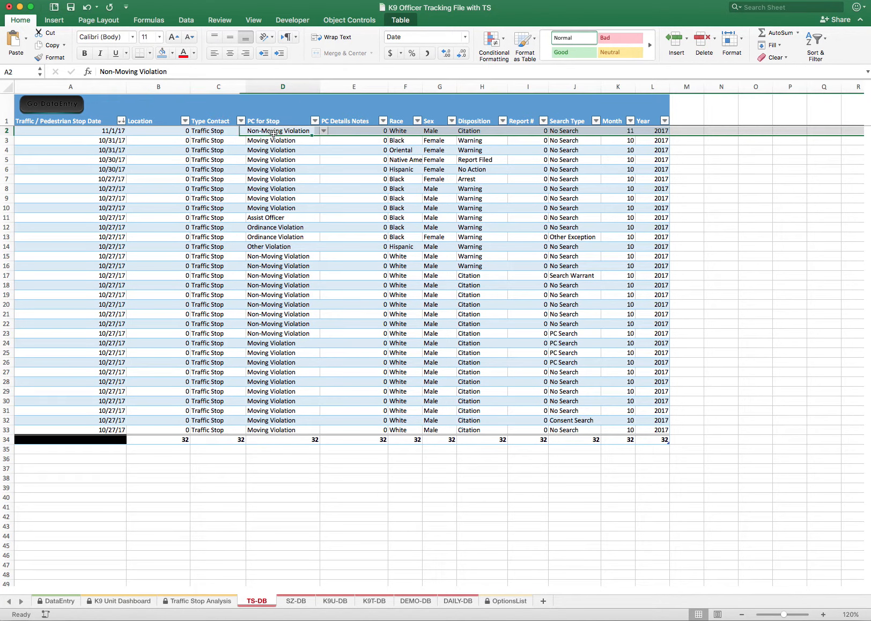
pyautogui.click(325, 132)
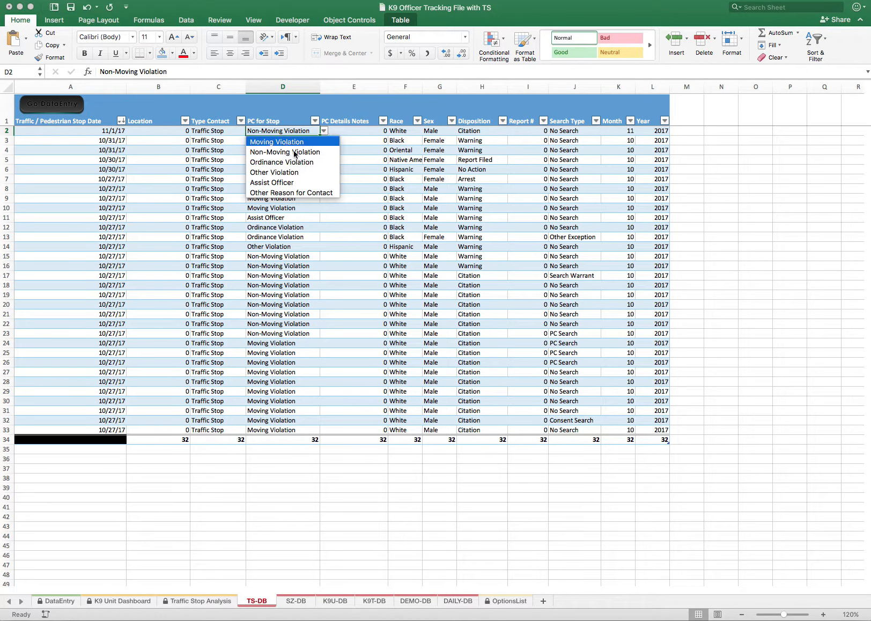
pyautogui.click(274, 170)
pyautogui.click(220, 131)
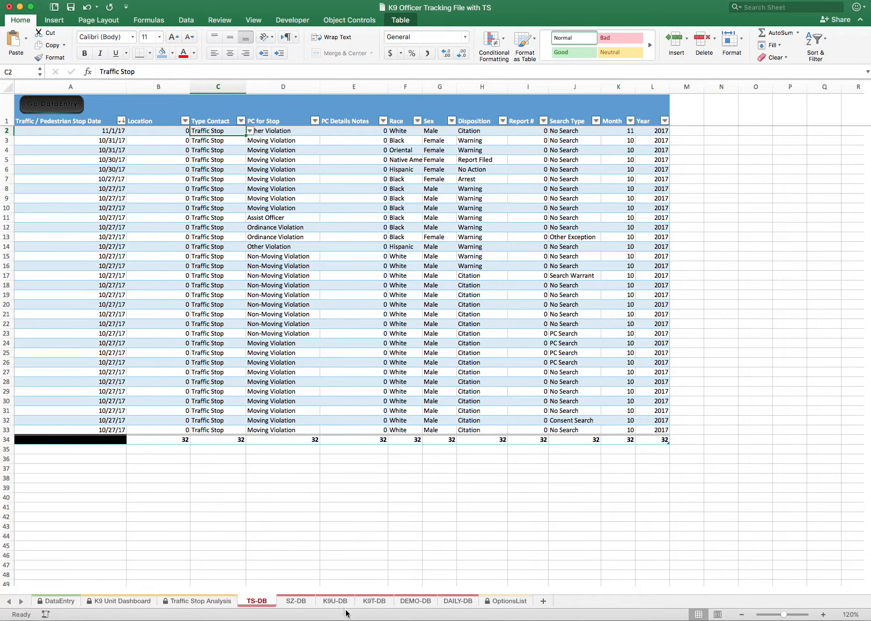
# Compare the Category Utilization choices on DataEntry with the Category list on the OptionsList sheet
pyautogui.click(67, 606)
pyautogui.click(503, 604)
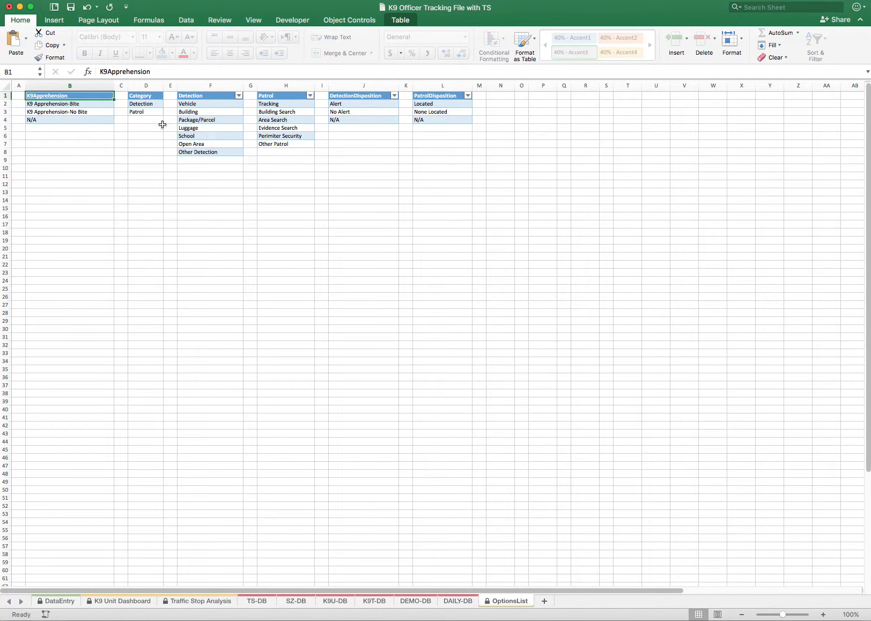
pyautogui.click(59, 601)
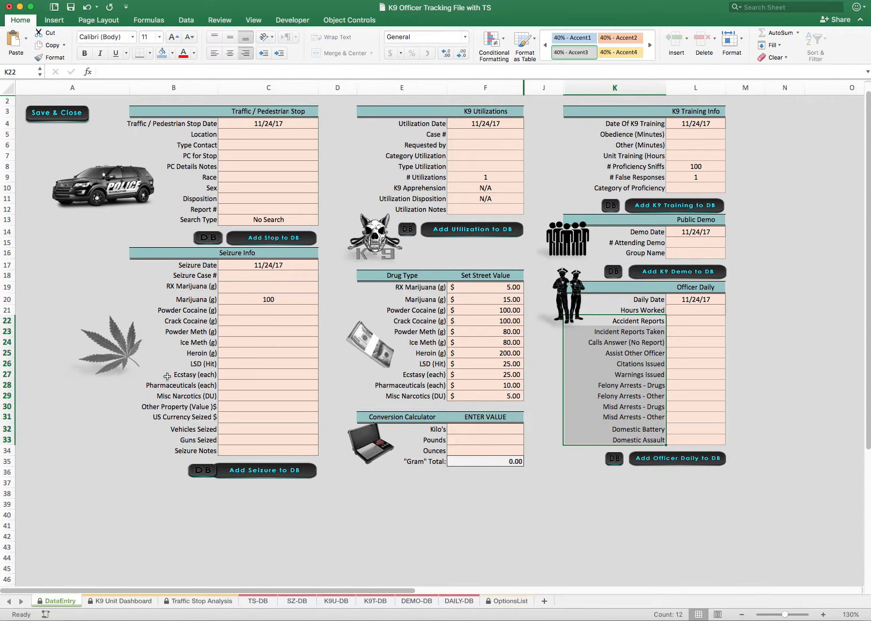
pyautogui.click(463, 156)
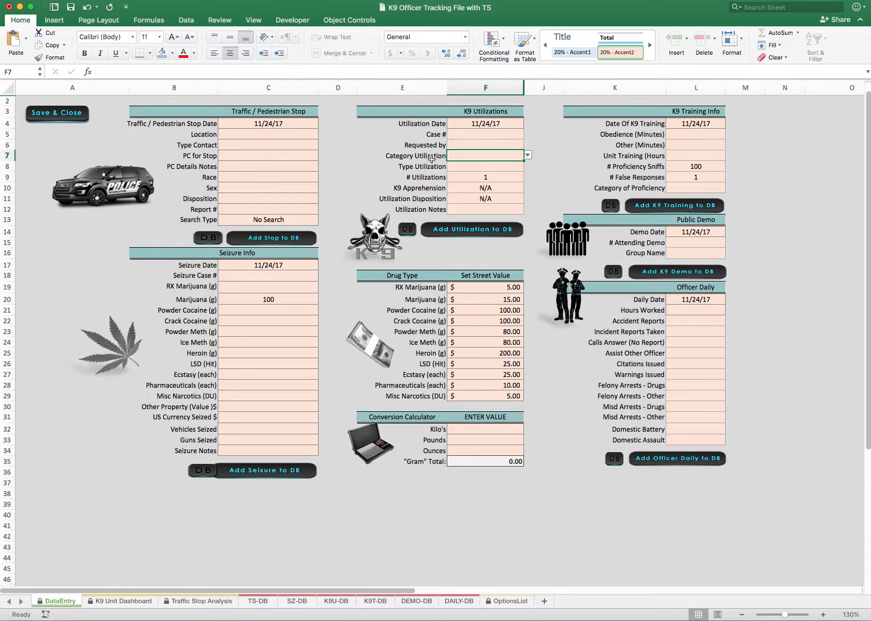
pyautogui.click(528, 155)
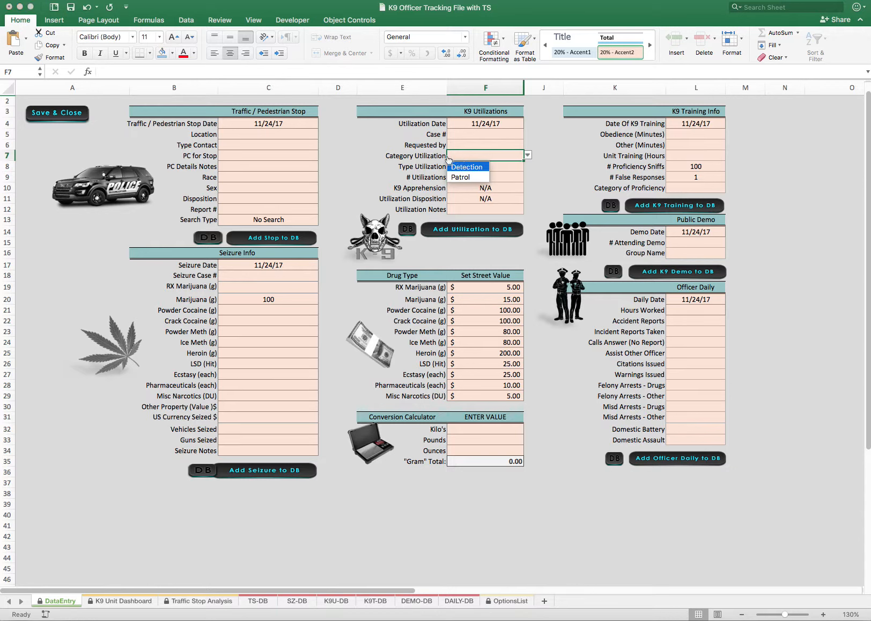
pyautogui.click(502, 601)
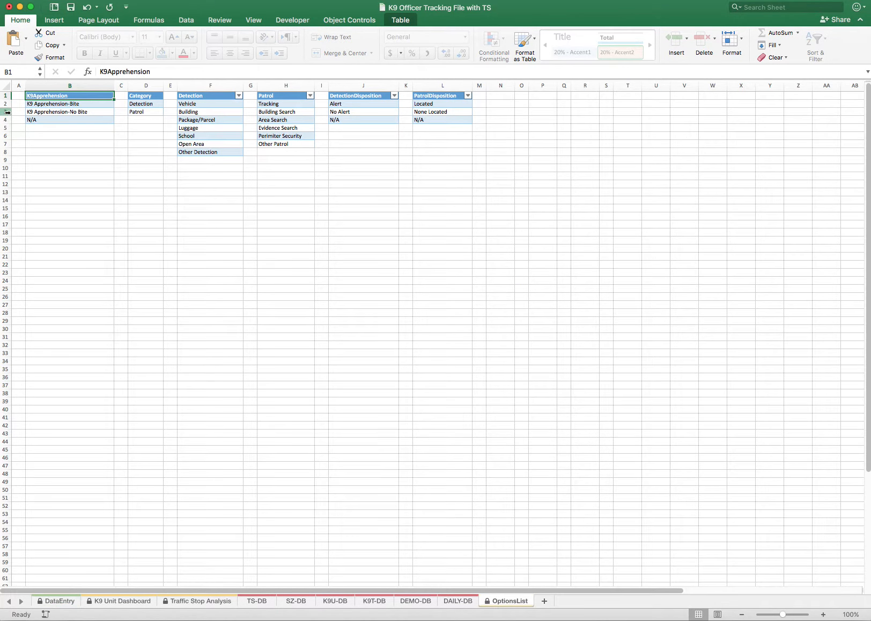
pyautogui.moveTo(146, 105); pyautogui.dragTo(145, 107)
pyautogui.click(146, 106)
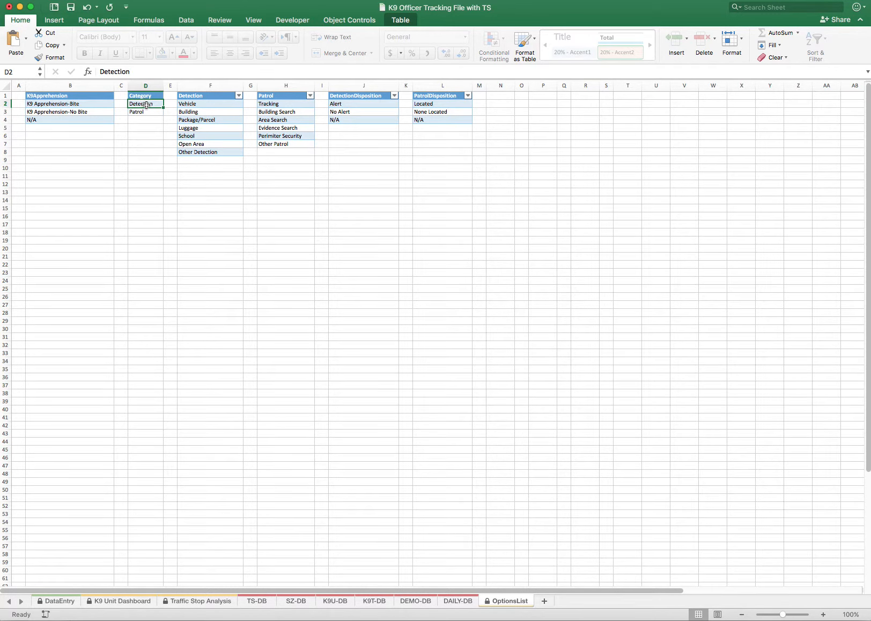
# Review the Category, Patrol and Detection lists on OptionsList and the K9 Apprehension-Bite row on the K9 Unit Dashboard
pyautogui.click(144, 112)
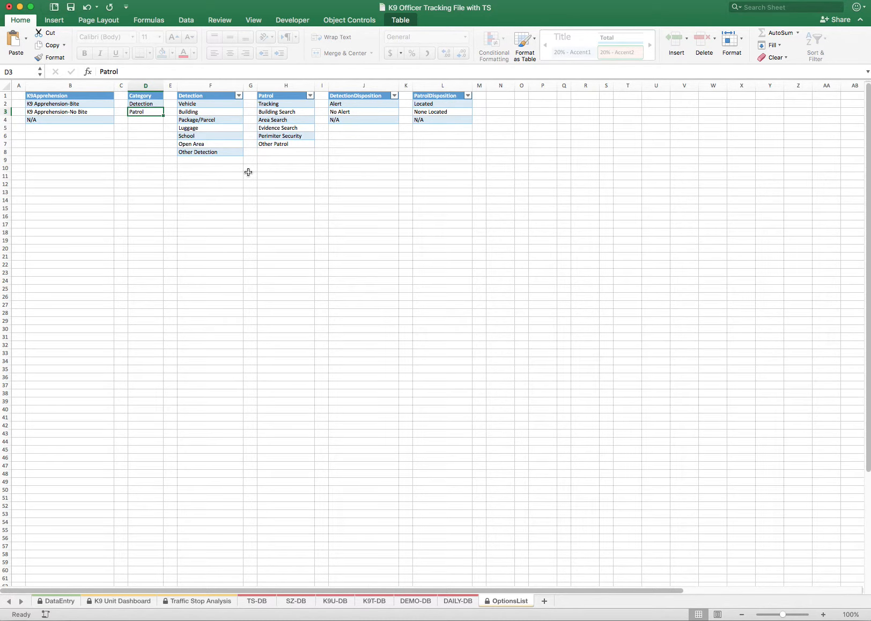
pyautogui.click(272, 111)
pyautogui.moveTo(271, 104); pyautogui.dragTo(272, 142)
pyautogui.click(194, 105)
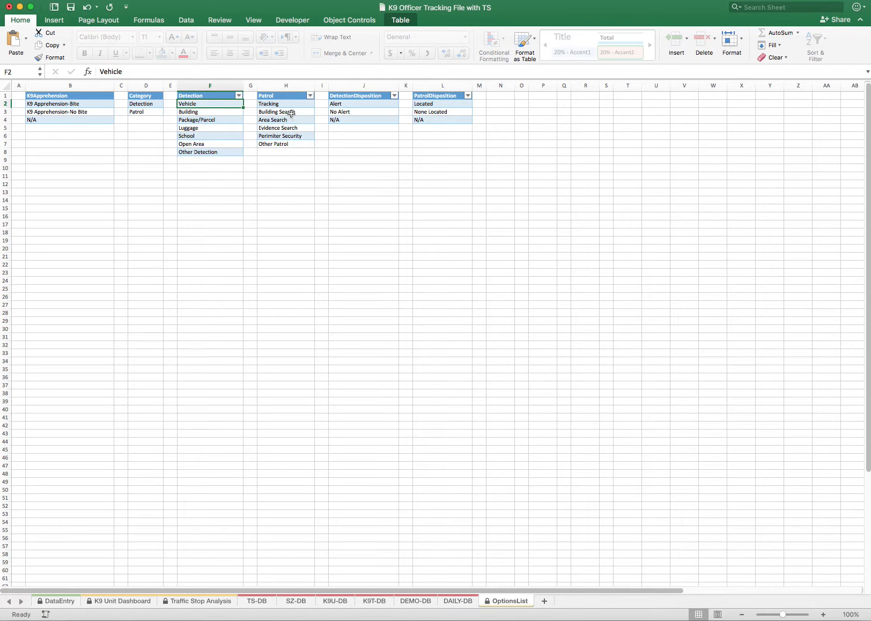
pyautogui.click(116, 602)
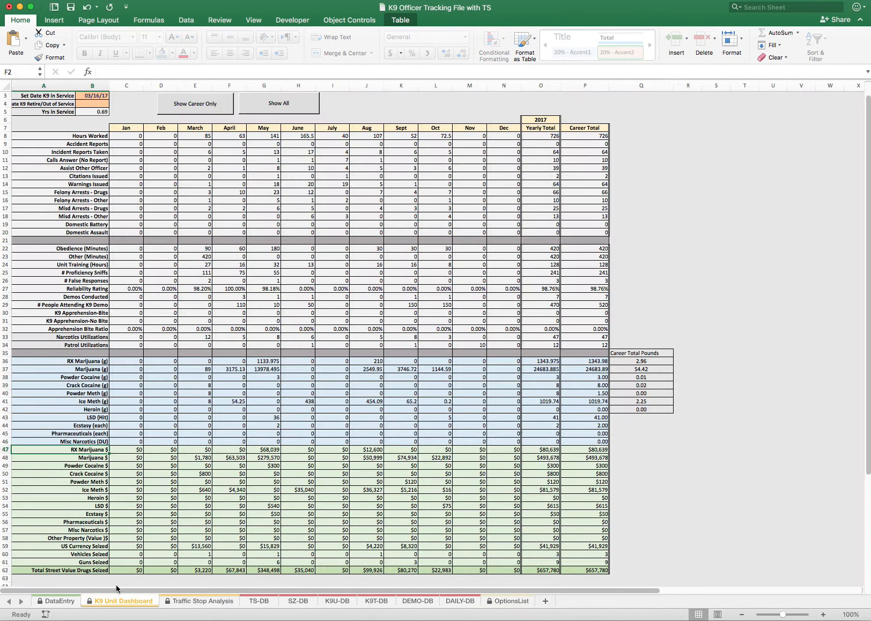
pyautogui.click(69, 314)
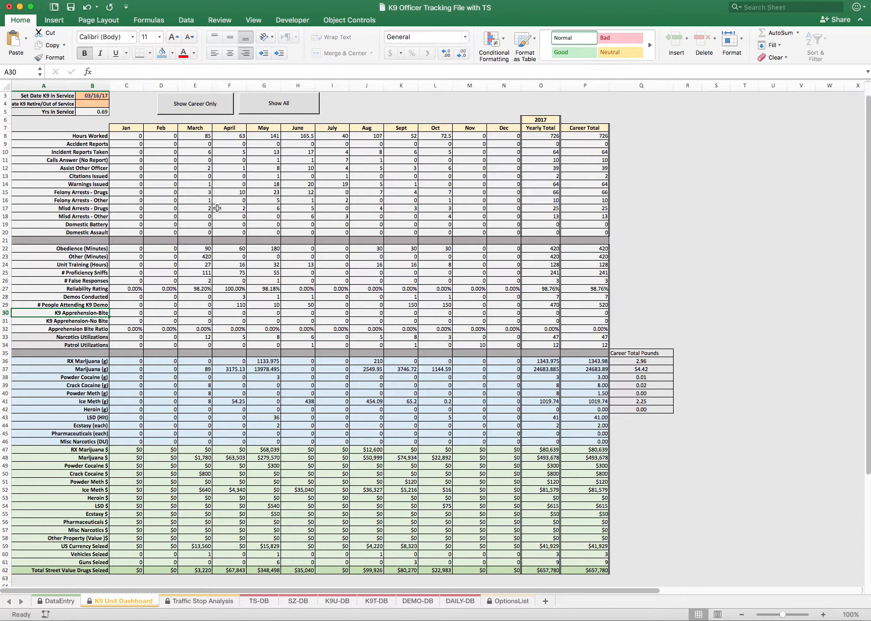
# Set Citations Issued to 5 in the Officer Daily form on the DataEntry sheet
pyautogui.click(59, 602)
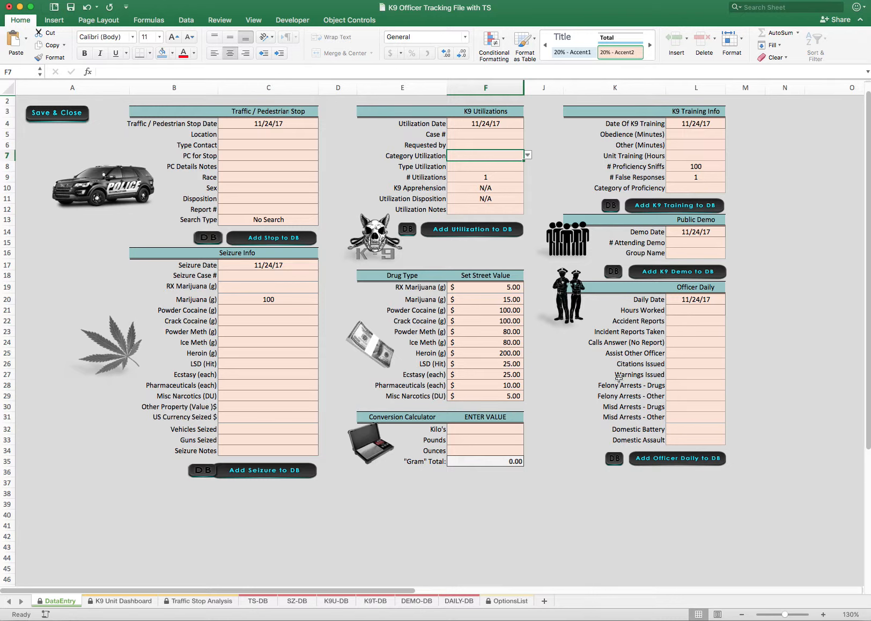
pyautogui.click(687, 364)
pyautogui.write('1')
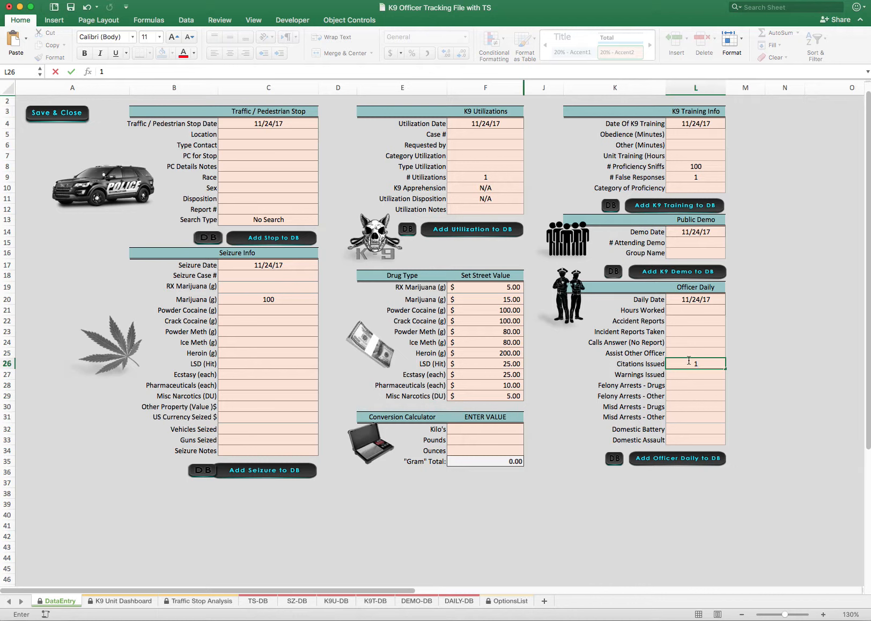
pyautogui.press('BackSpace')
pyautogui.write('5')
pyautogui.click(688, 343)
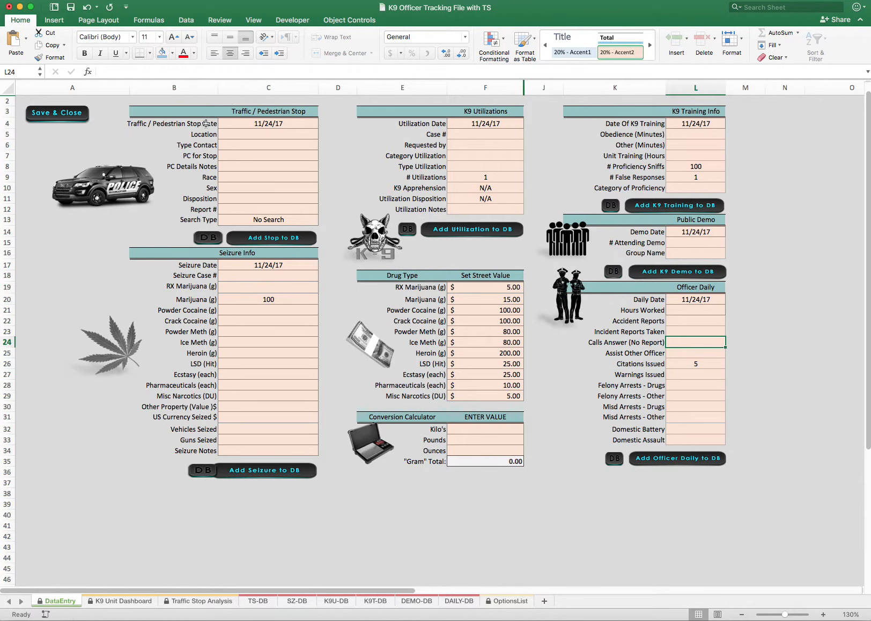
# Look through the TS-DB, SZ-DB and K9U-DB databases, the Traffic Stop Analysis and the K9 Unit Dashboard, ending on DataEntry
pyautogui.click(208, 237)
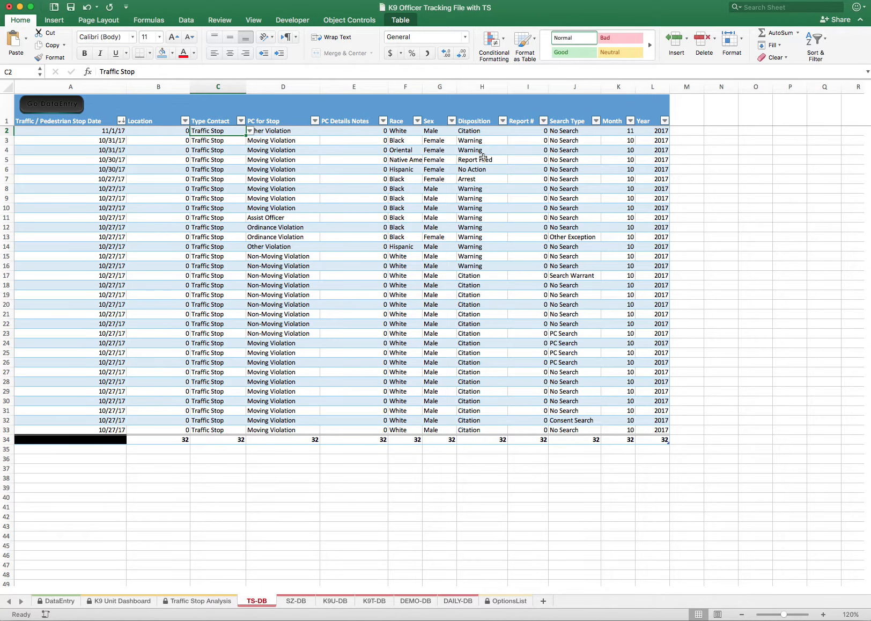
pyautogui.click(60, 601)
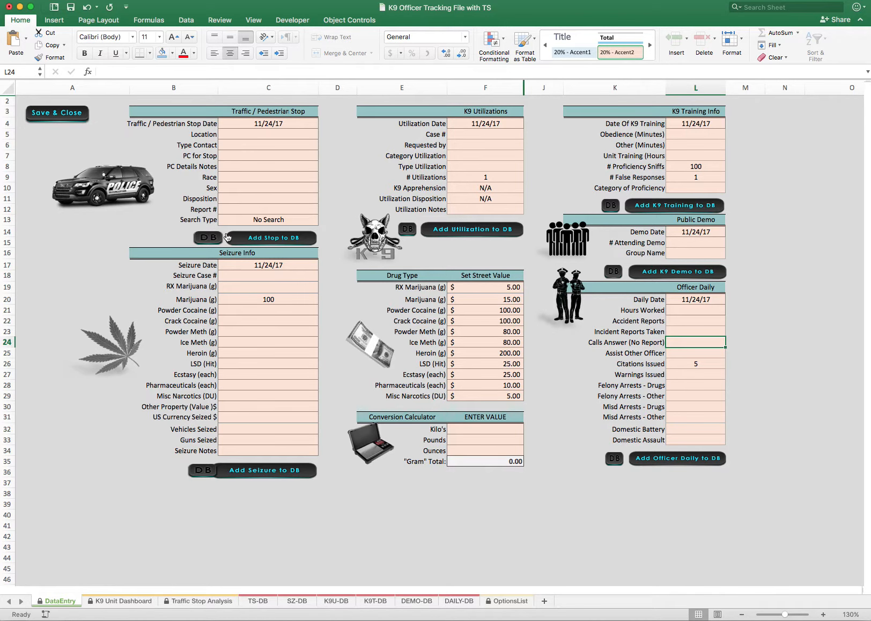
pyautogui.click(265, 604)
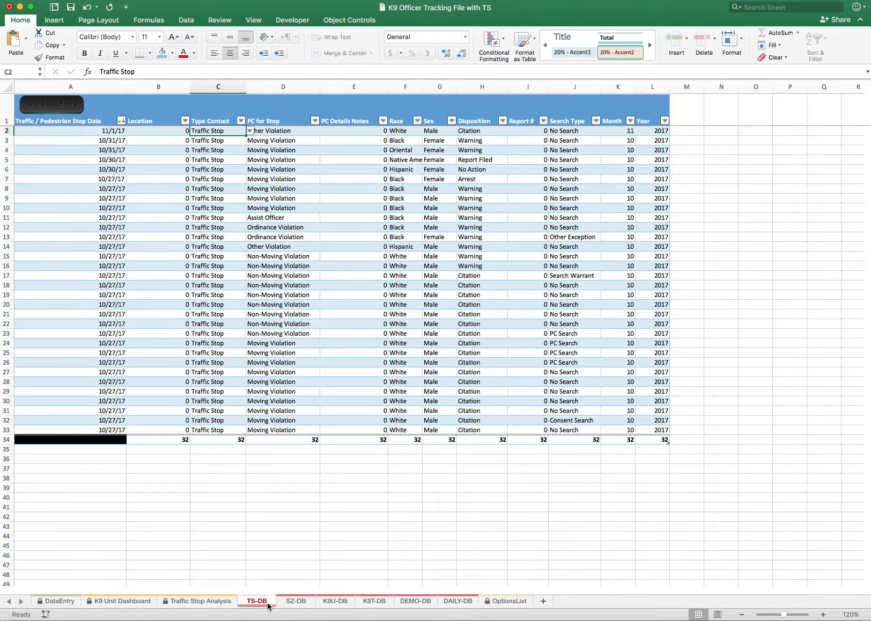
pyautogui.click(299, 604)
pyautogui.click(338, 604)
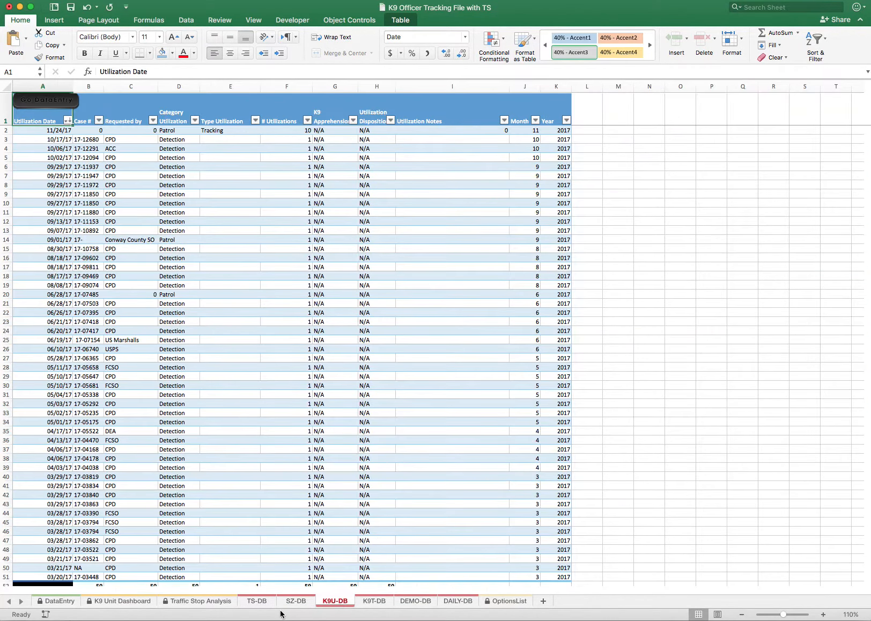
pyautogui.click(262, 605)
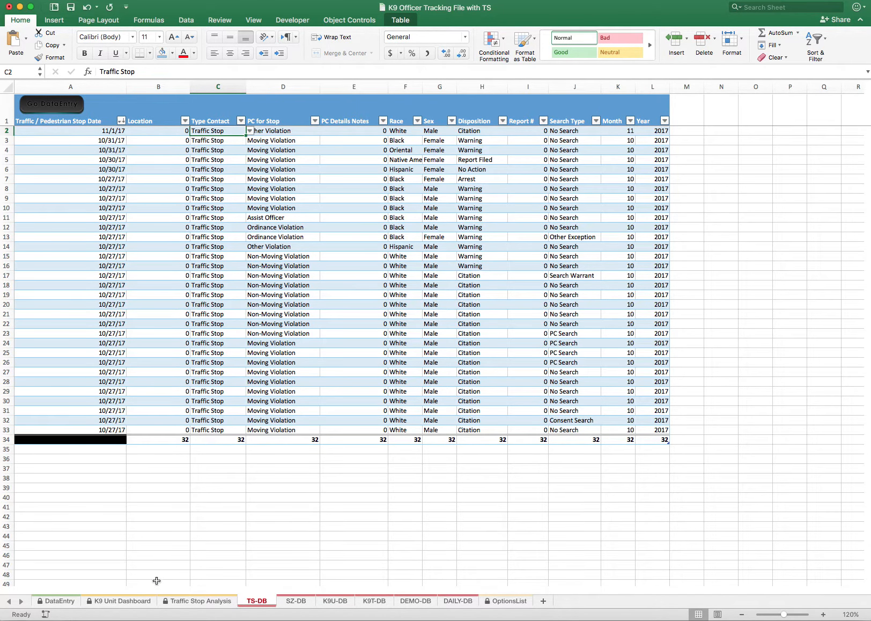
pyautogui.click(127, 601)
pyautogui.click(200, 602)
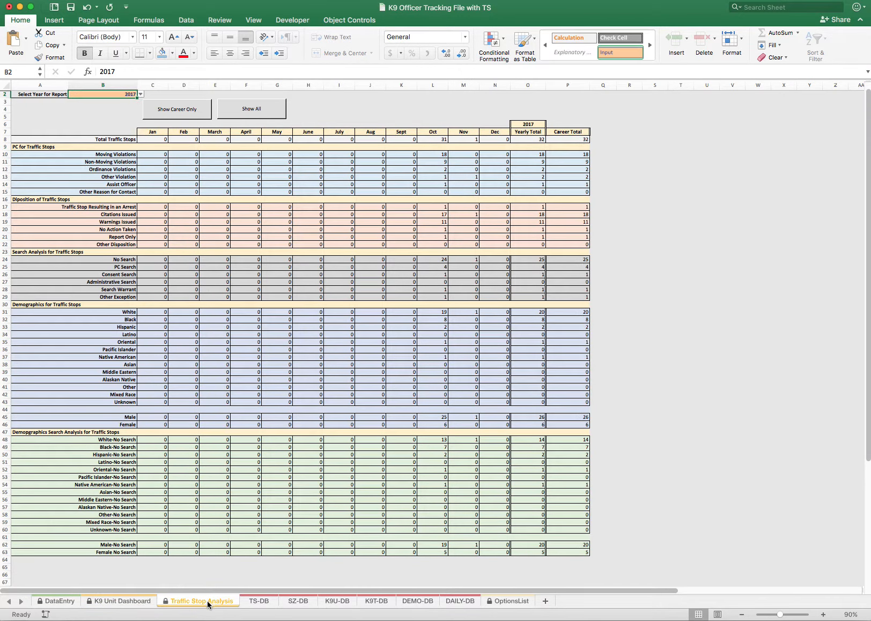
pyautogui.click(130, 603)
pyautogui.click(62, 602)
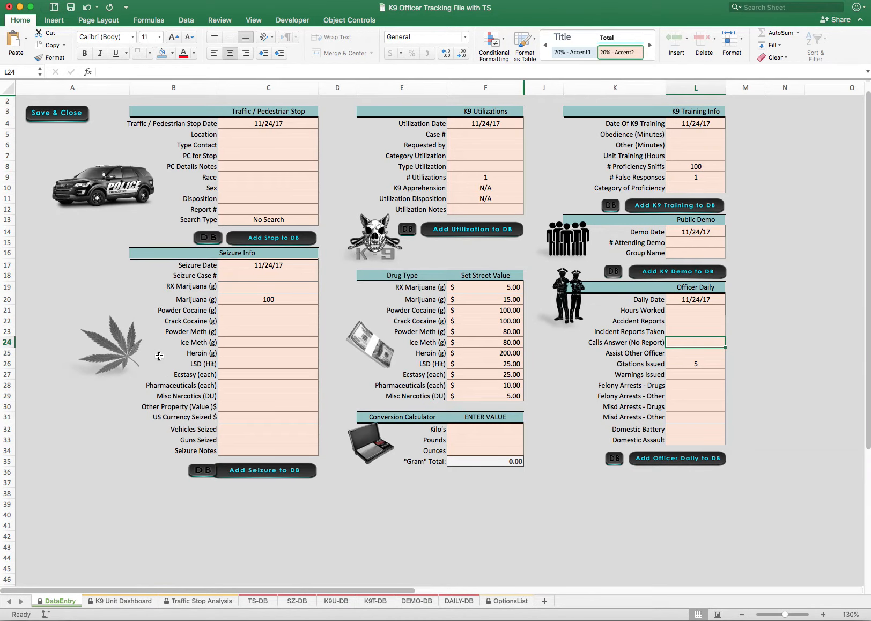